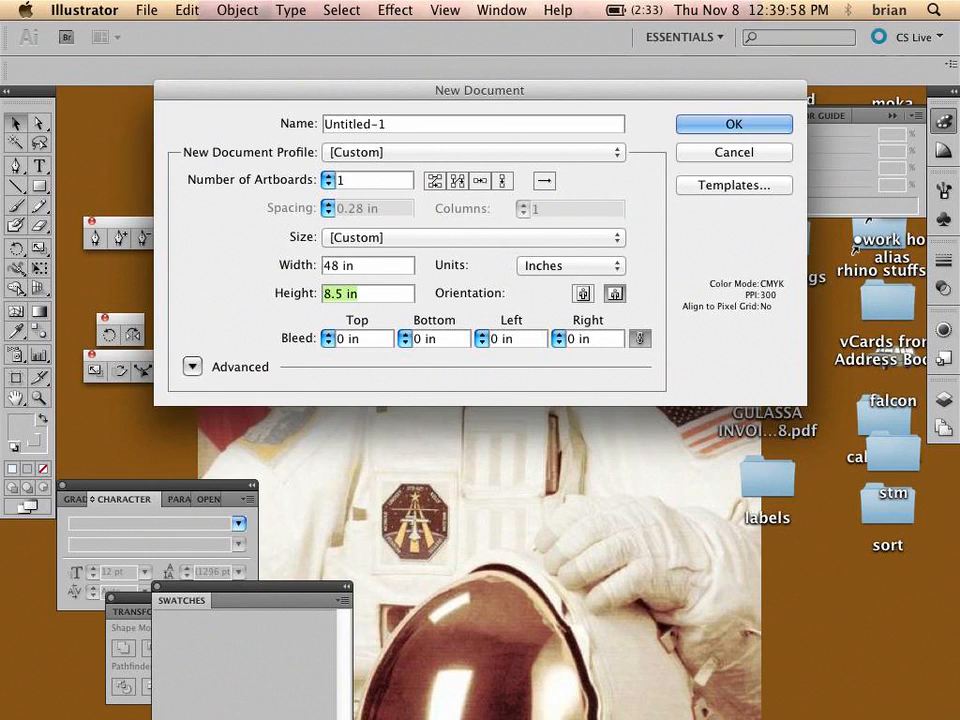
# - Set the new document's height to 24 in, with its width at 48 in, and create it
pyautogui.write('24')
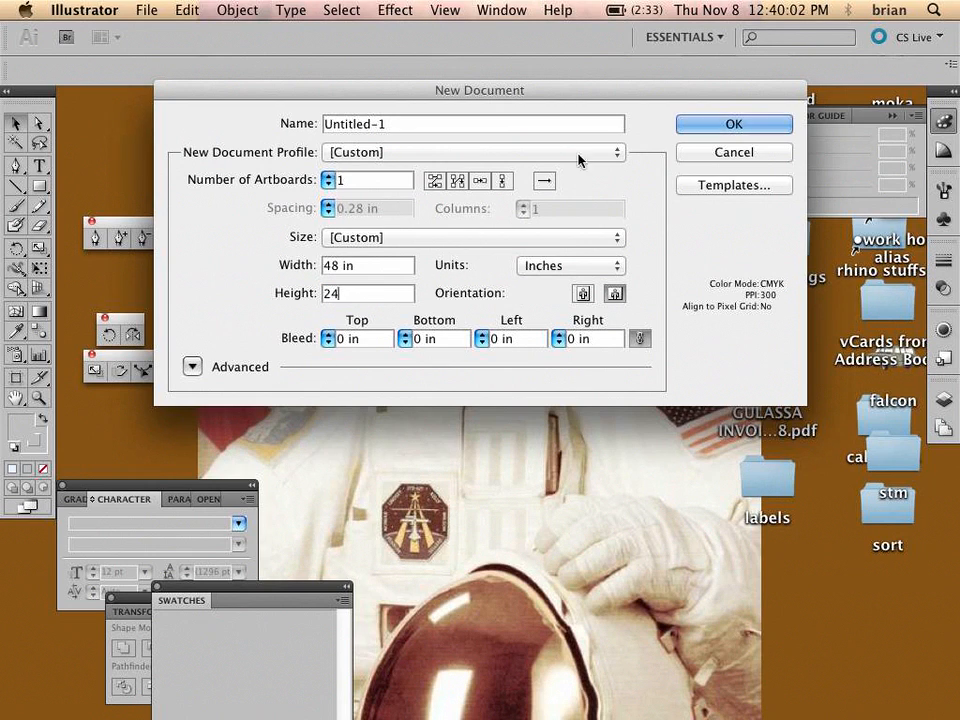
pyautogui.click(715, 125)
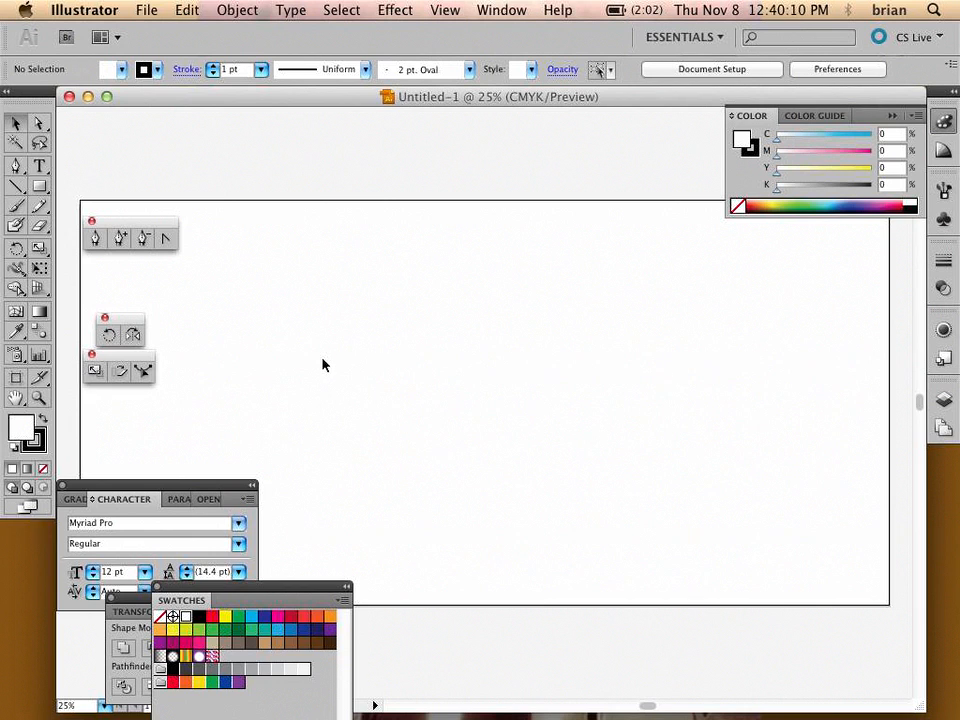
# - Show the rulers and place their zero point at the artboard's lower-left corner
pyautogui.press('space')
pyautogui.moveTo(315, 388); pyautogui.dragTo(431, 332)
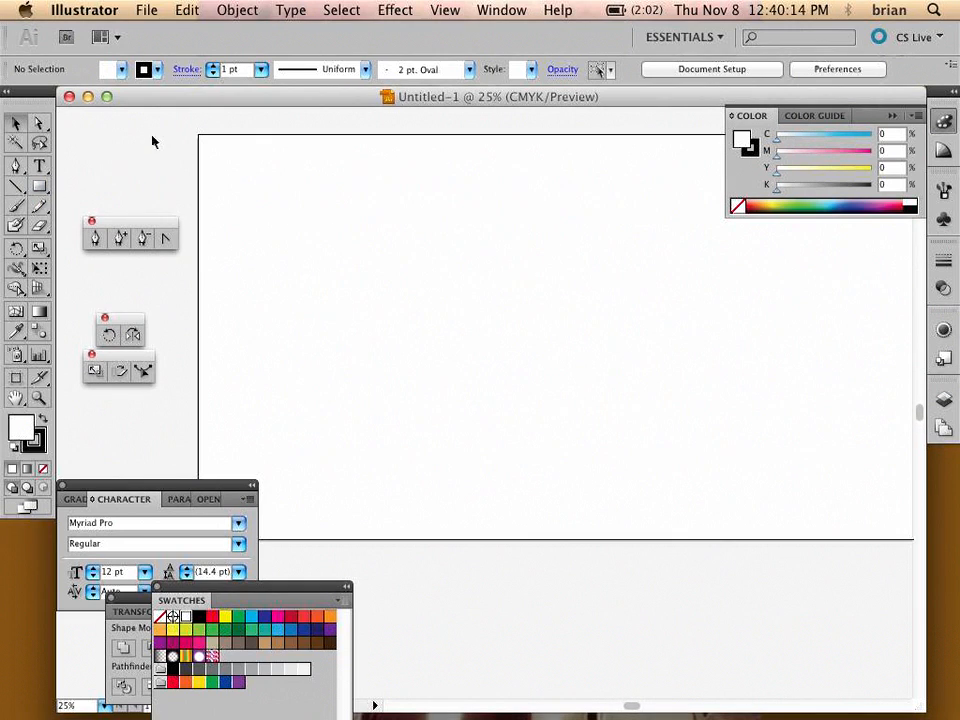
pyautogui.press('super+r')
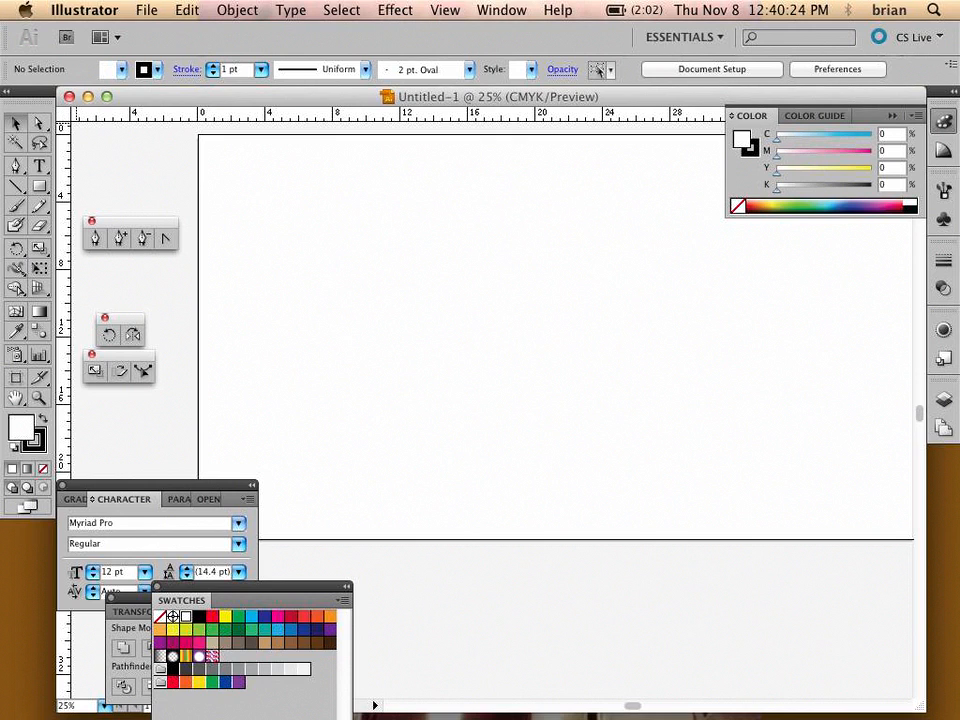
pyautogui.moveTo(65, 115); pyautogui.dragTo(393, 456)
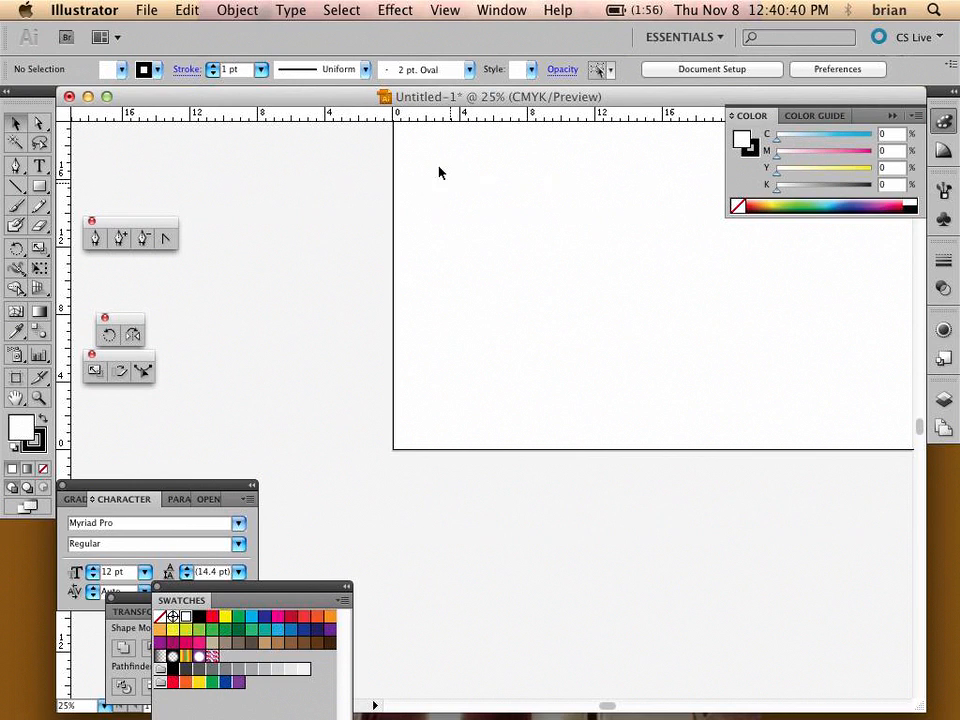
# - Add a horizontal guide about 11 in above the artboard's bottom edge and a vertical guide about 15 in from its left edge
pyautogui.click(501, 11)
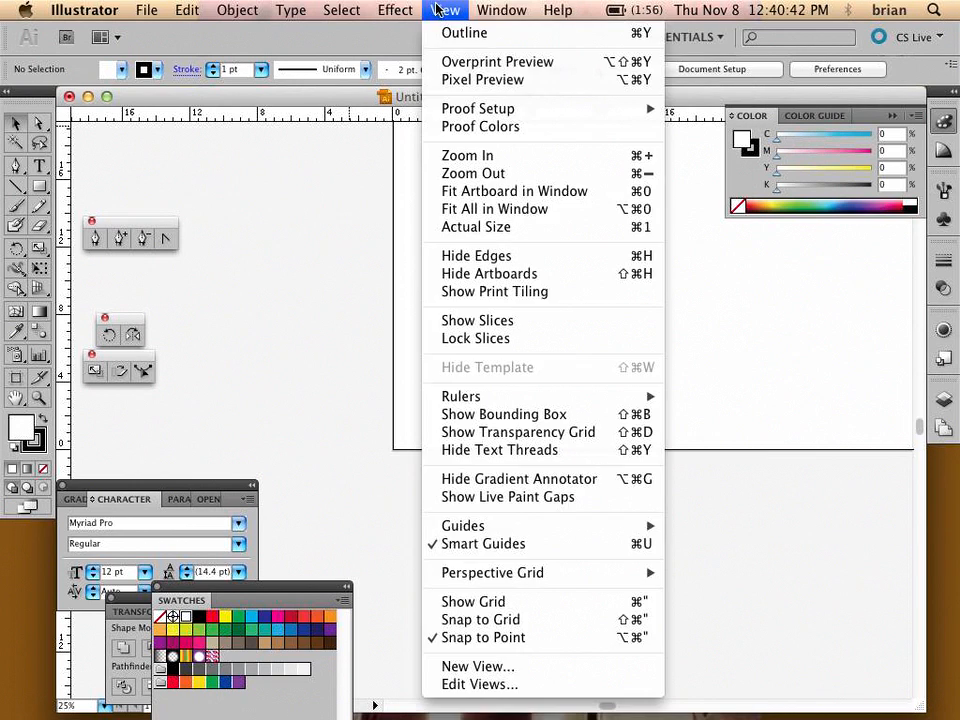
pyautogui.click(437, 10)
pyautogui.moveTo(551, 310); pyautogui.dragTo(345, 420)
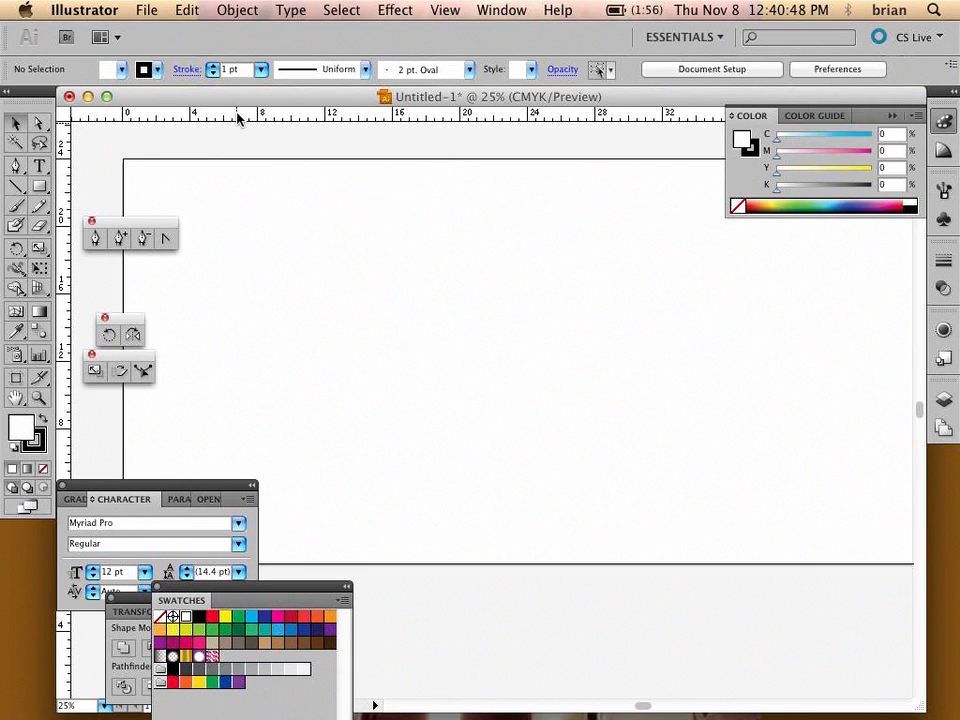
pyautogui.moveTo(246, 117); pyautogui.dragTo(252, 208)
pyautogui.moveTo(278, 369); pyautogui.dragTo(274, 371)
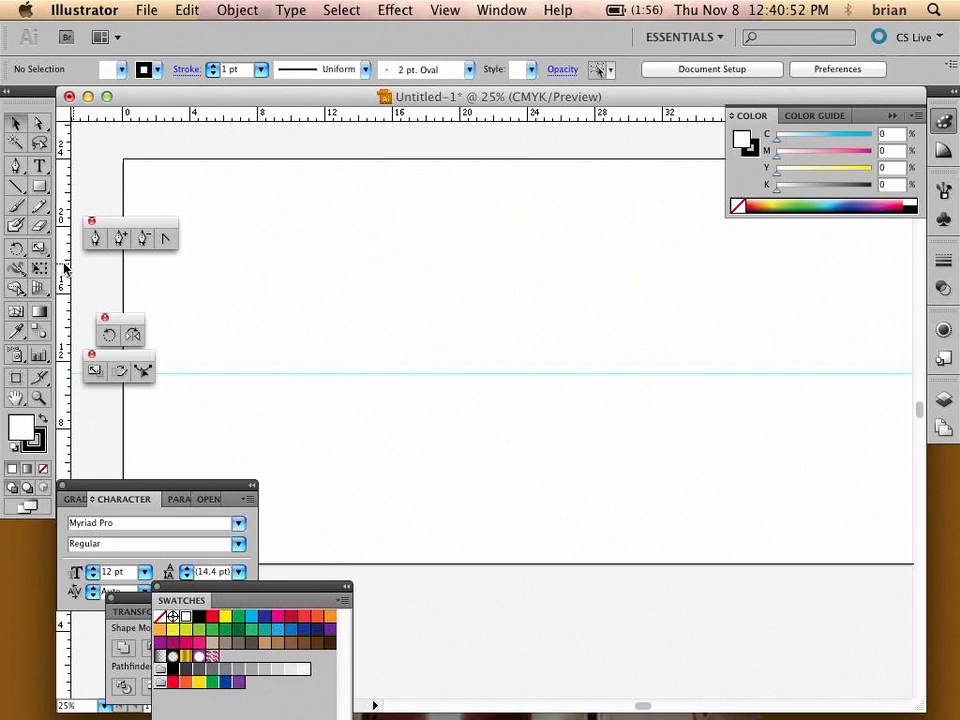
pyautogui.moveTo(64, 268); pyautogui.dragTo(373, 296)
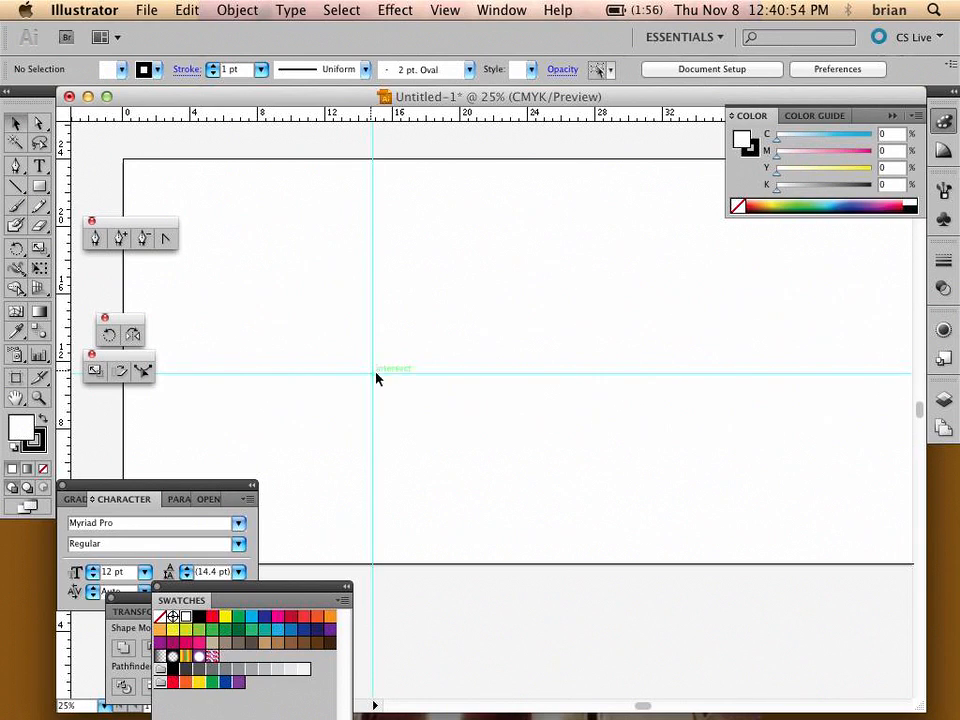
# - Draw a rectangle about 5 in wide and 4 in high, starting at the guides' intersection and extending up and right
pyautogui.click(37, 192)
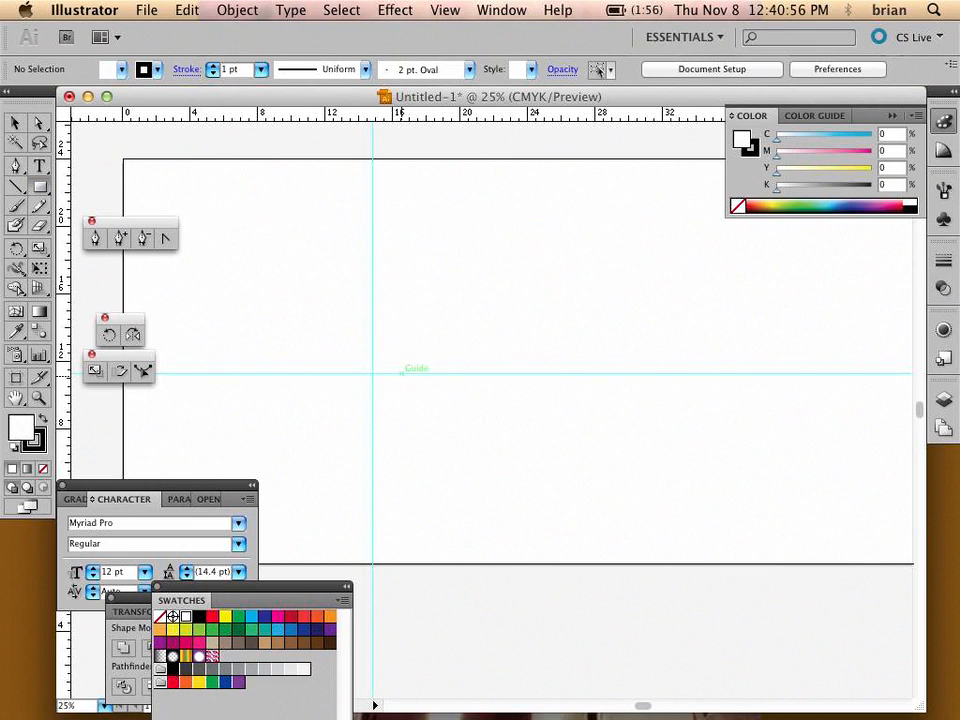
pyautogui.moveTo(373, 372); pyautogui.dragTo(454, 303)
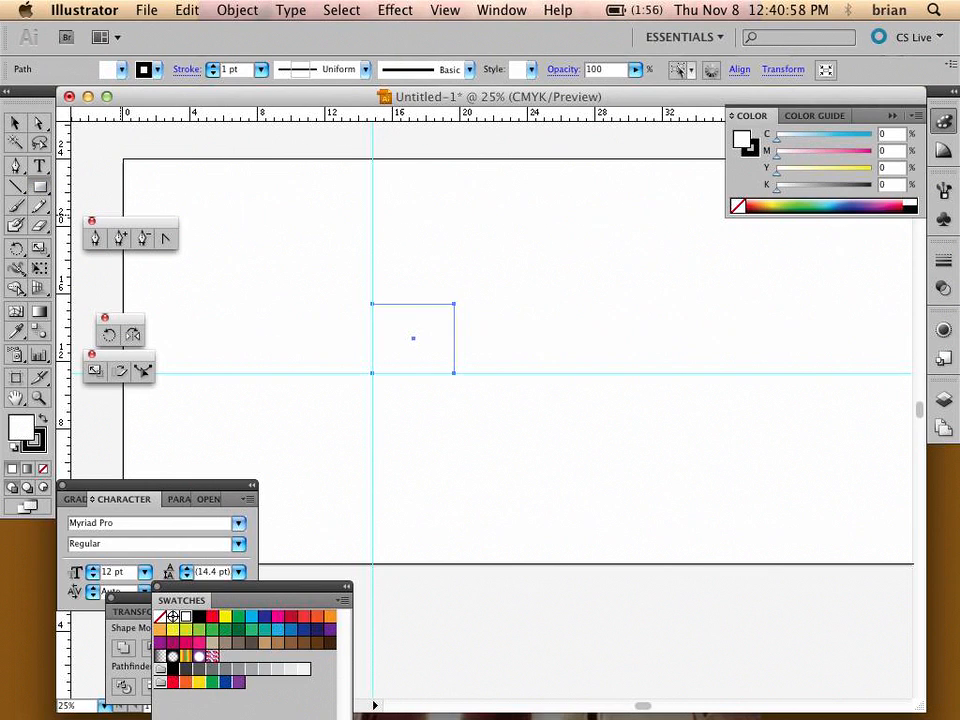
pyautogui.click(17, 122)
pyautogui.click(483, 489)
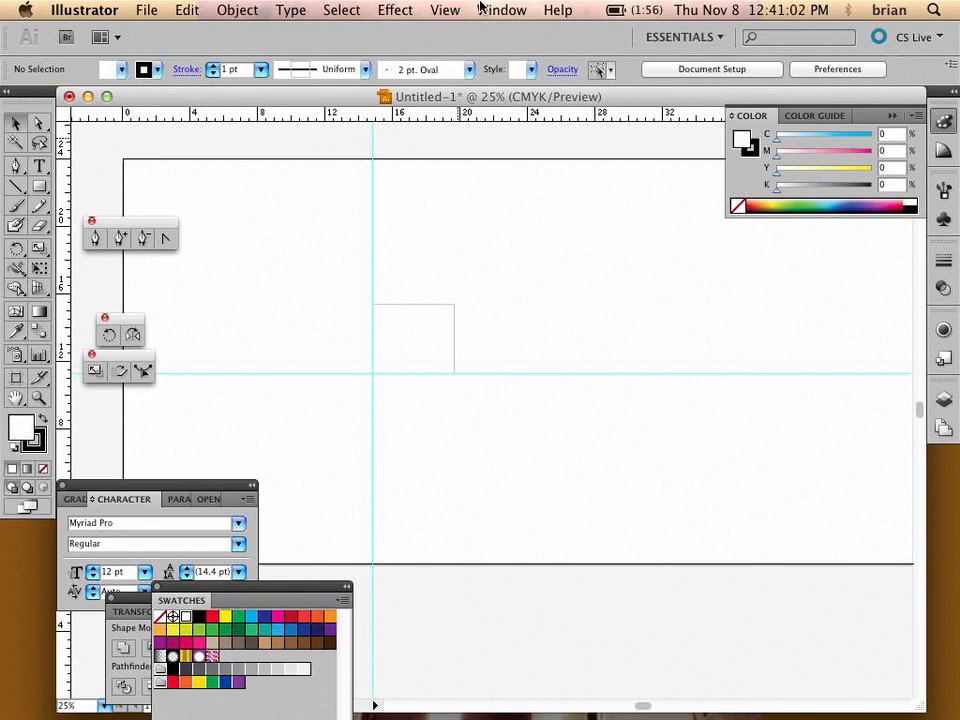
pyautogui.click(397, 311)
pyautogui.click(495, 294)
# - Clear all guides from the document, leaving the rectangle deselected
pyautogui.click(445, 10)
pyautogui.moveTo(495, 527)
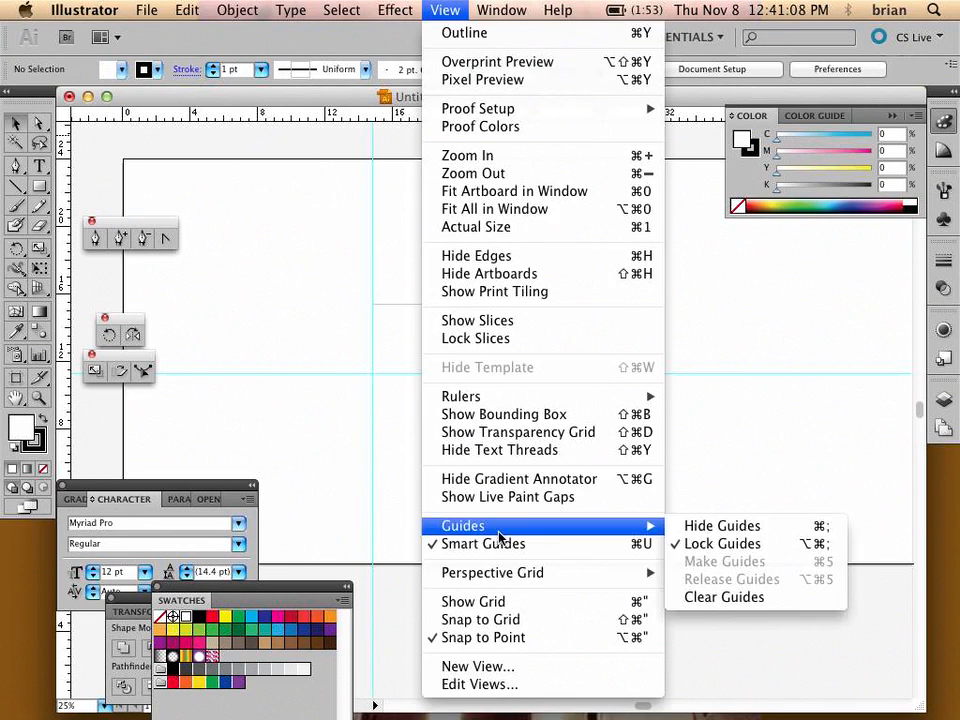
pyautogui.click(725, 598)
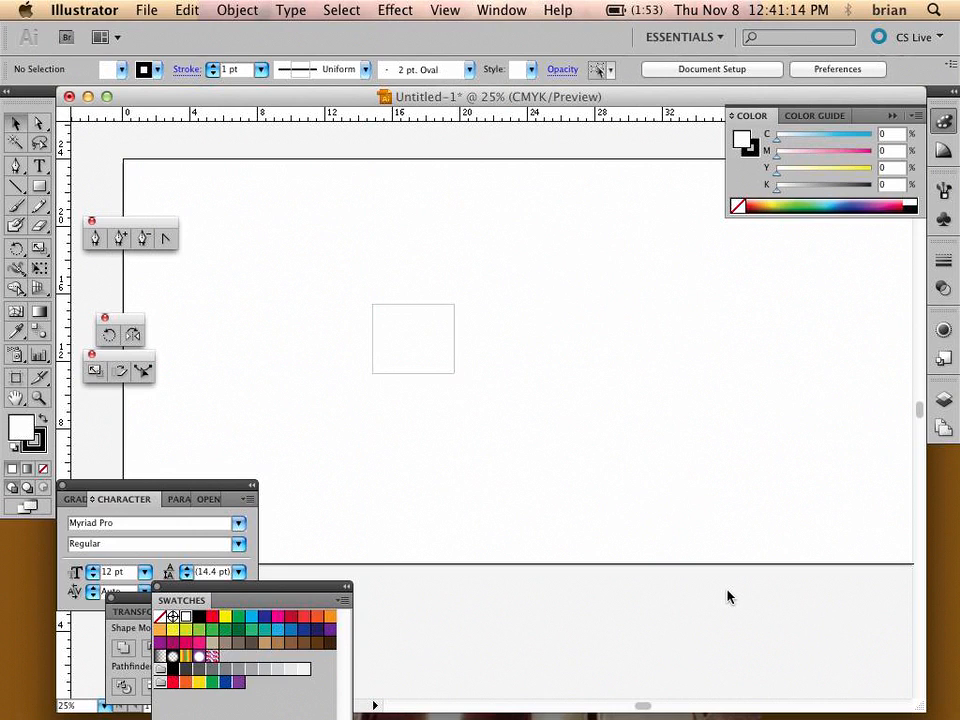
pyautogui.click(455, 375)
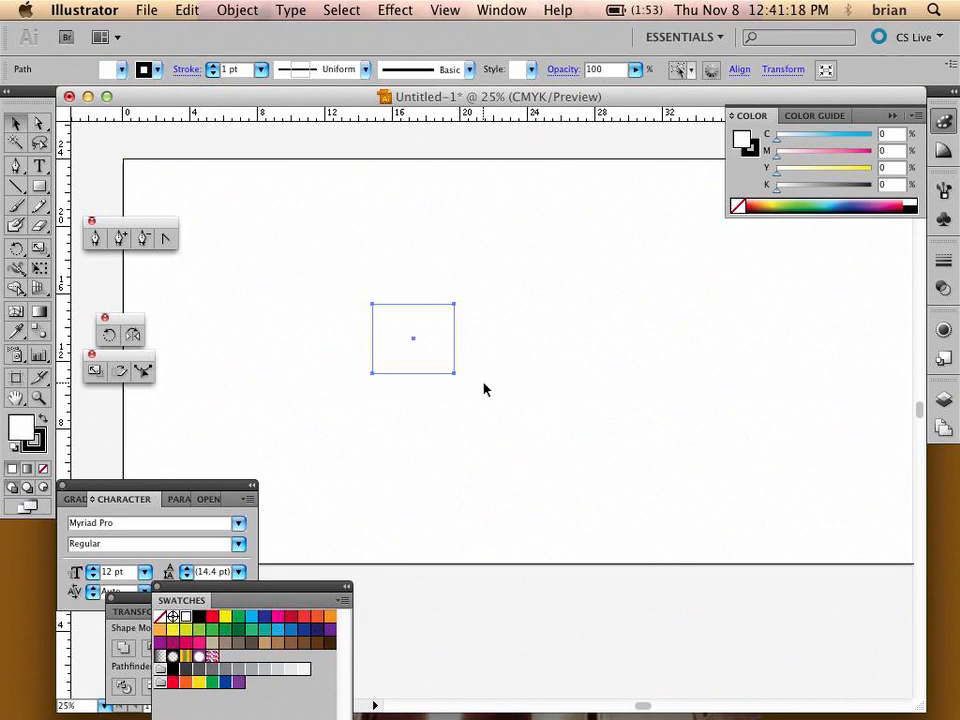
pyautogui.click(485, 393)
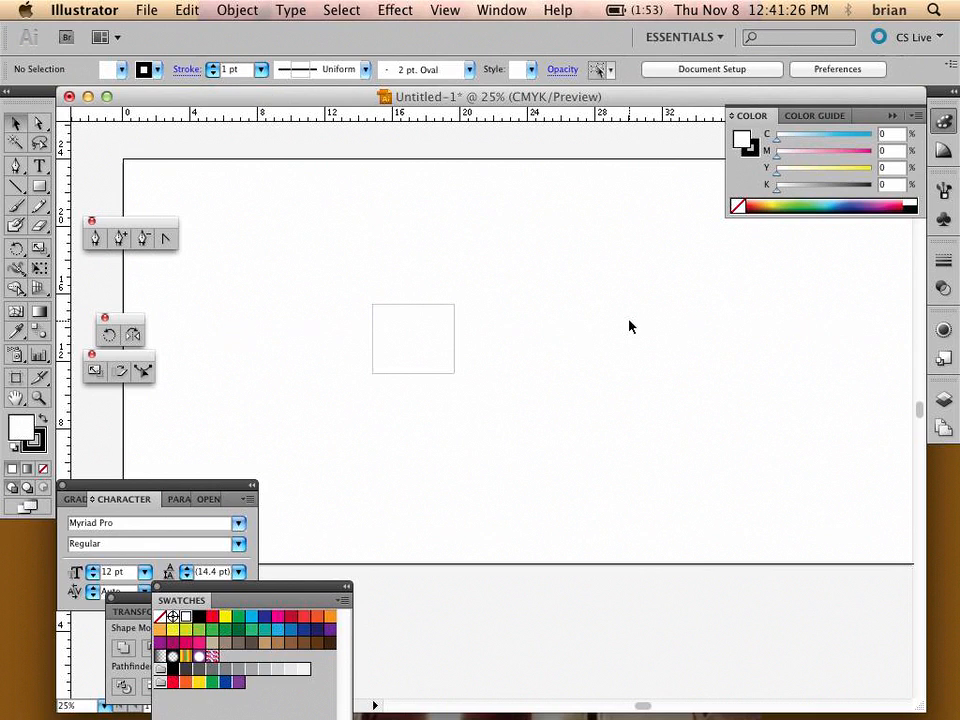
# - Rename Layer 1 as "bg cut"
pyautogui.click(944, 401)
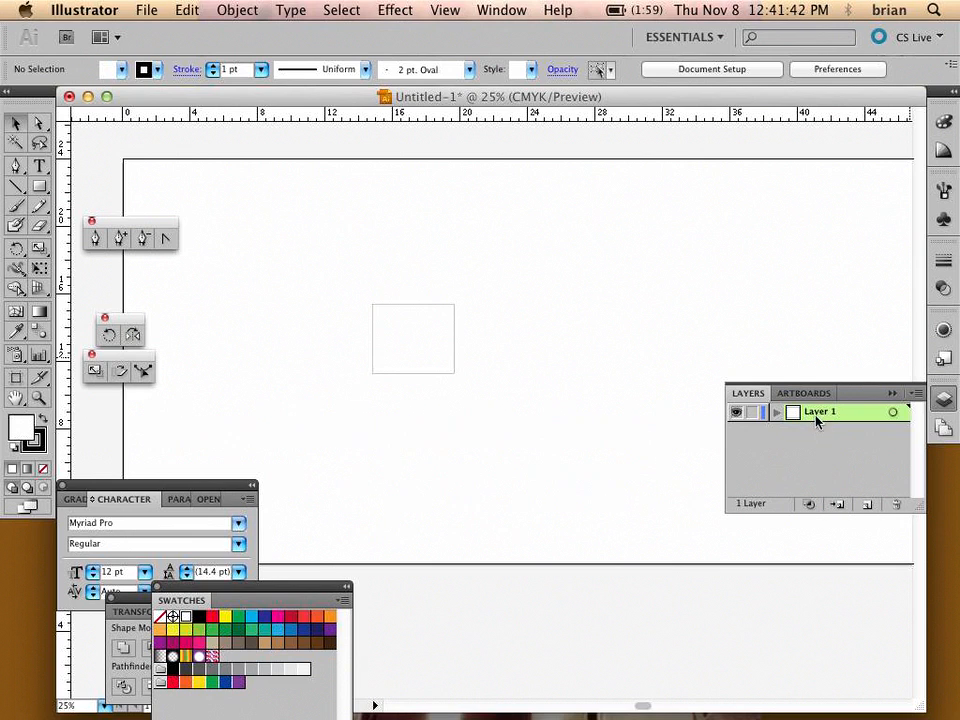
pyautogui.doubleClick(820, 414)
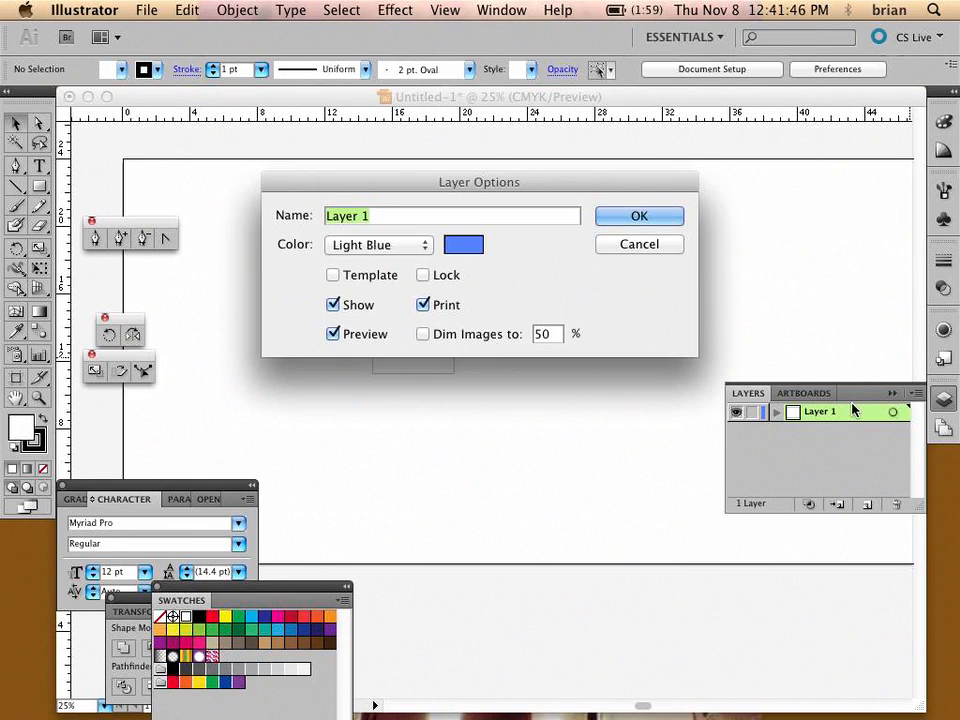
pyautogui.write('bg')
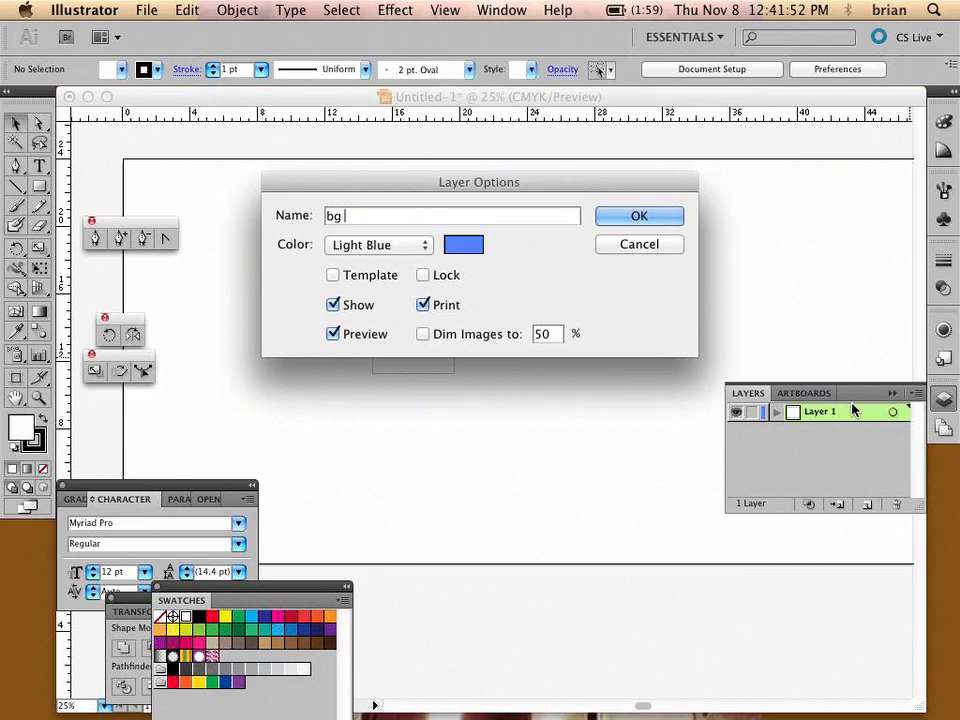
pyautogui.write('cut')
pyautogui.click(625, 217)
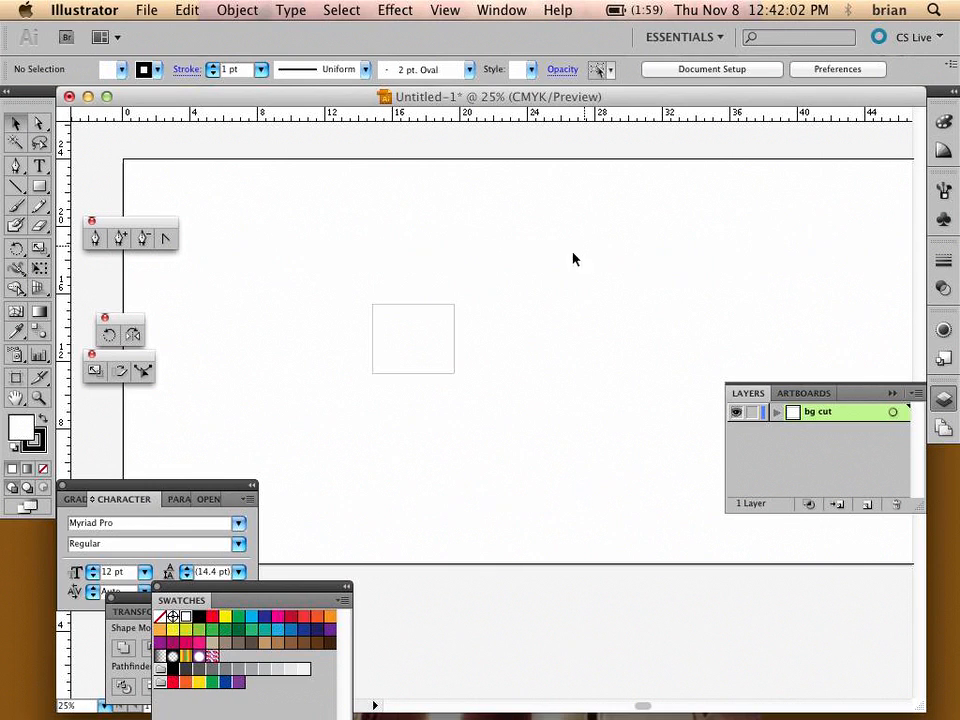
# - Create a second layer above the first and name it "bg score"
pyautogui.click(867, 507)
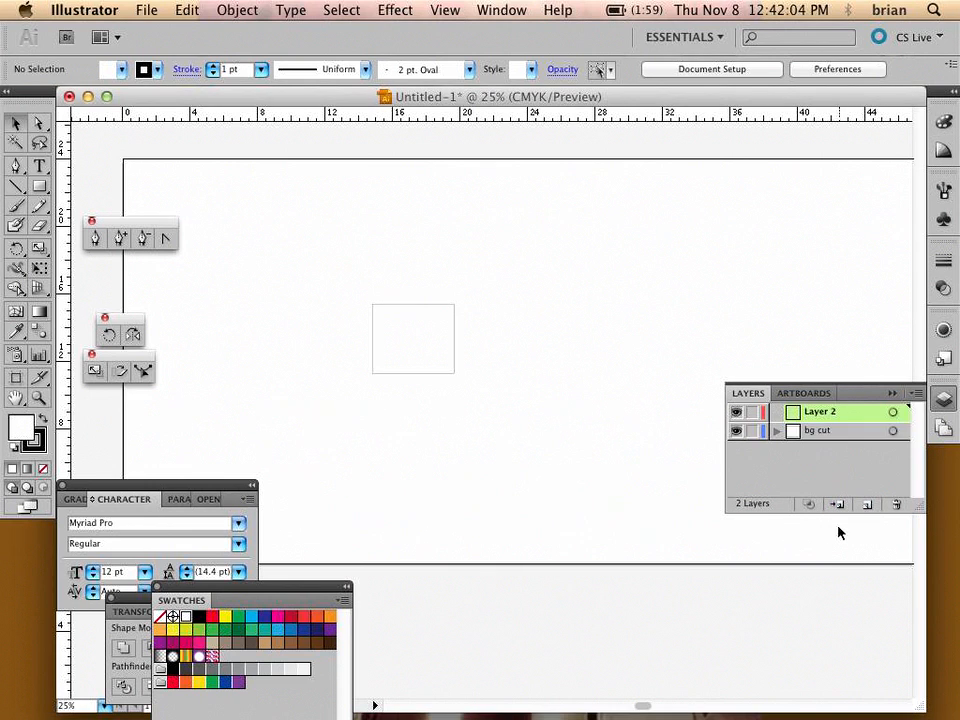
pyautogui.doubleClick(815, 415)
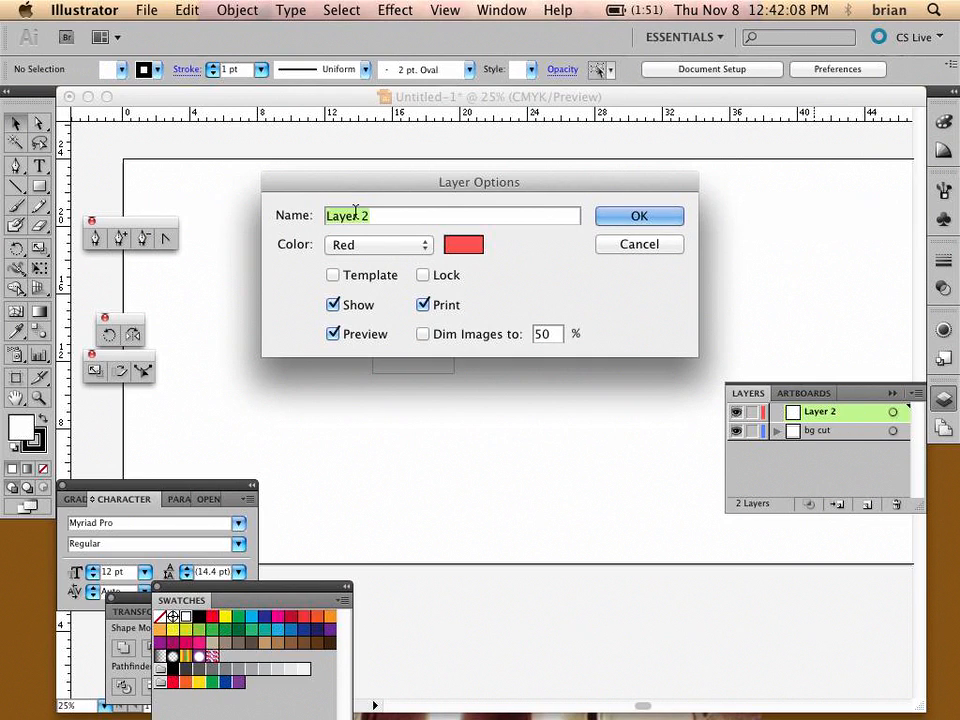
pyautogui.write('b')
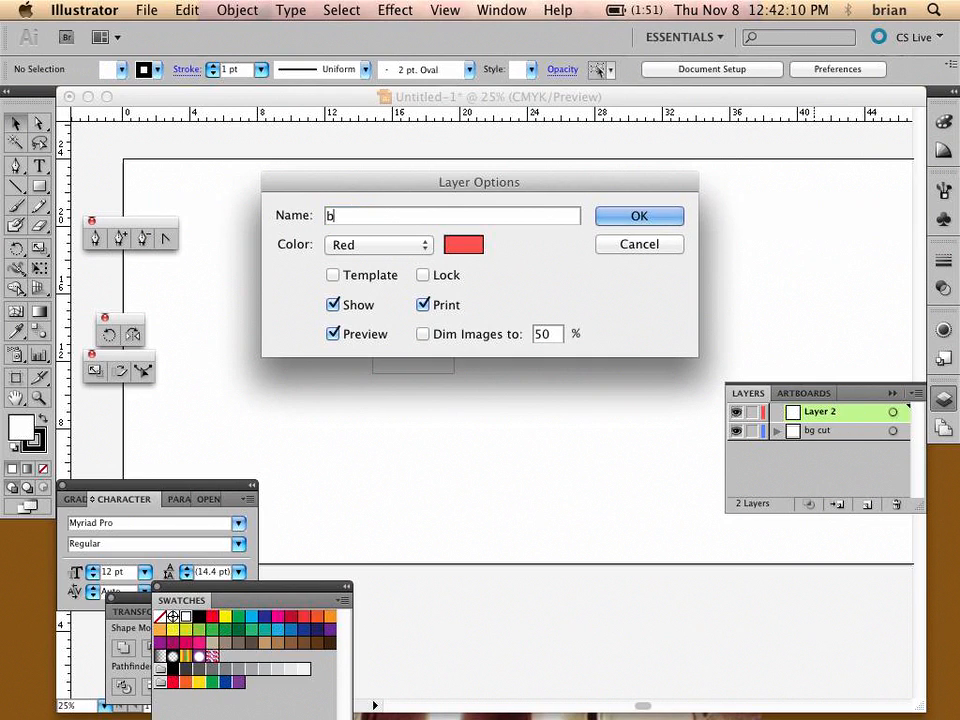
pyautogui.write('g score')
pyautogui.click(627, 217)
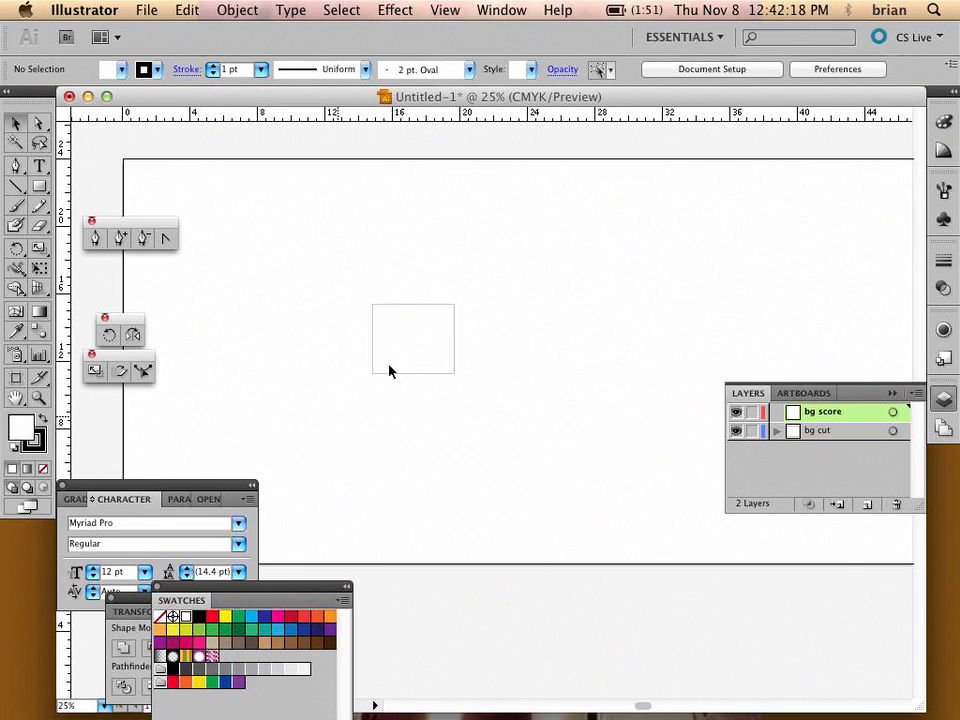
# - Draw a circle about 3 in across, centred in the rectangle, on the bg cut layer
pyautogui.click(407, 305)
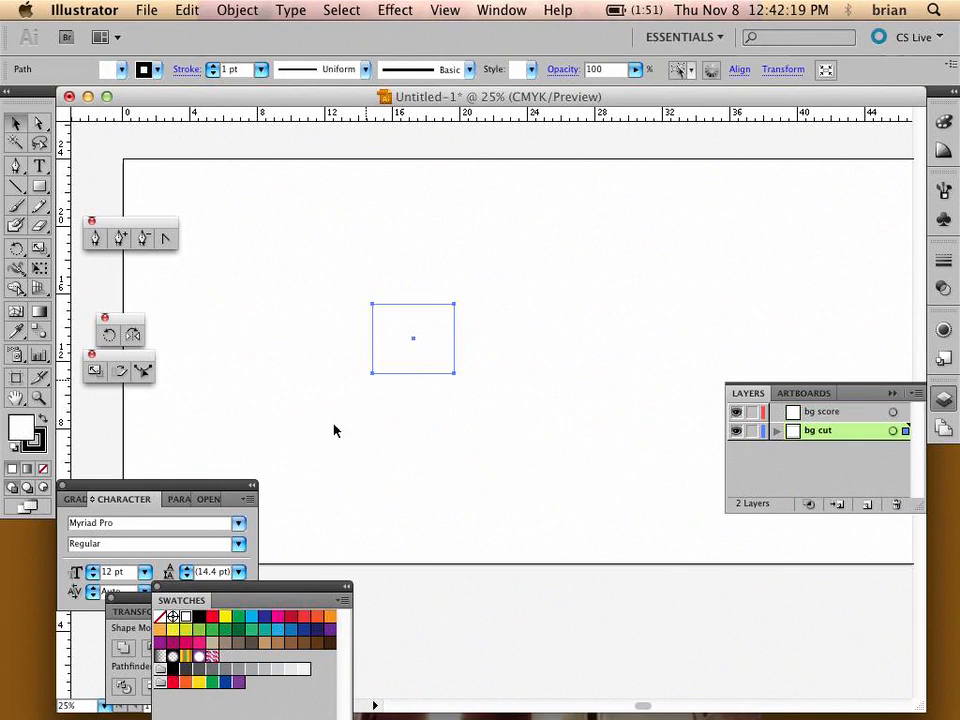
pyautogui.click(409, 387)
pyautogui.click(480, 417)
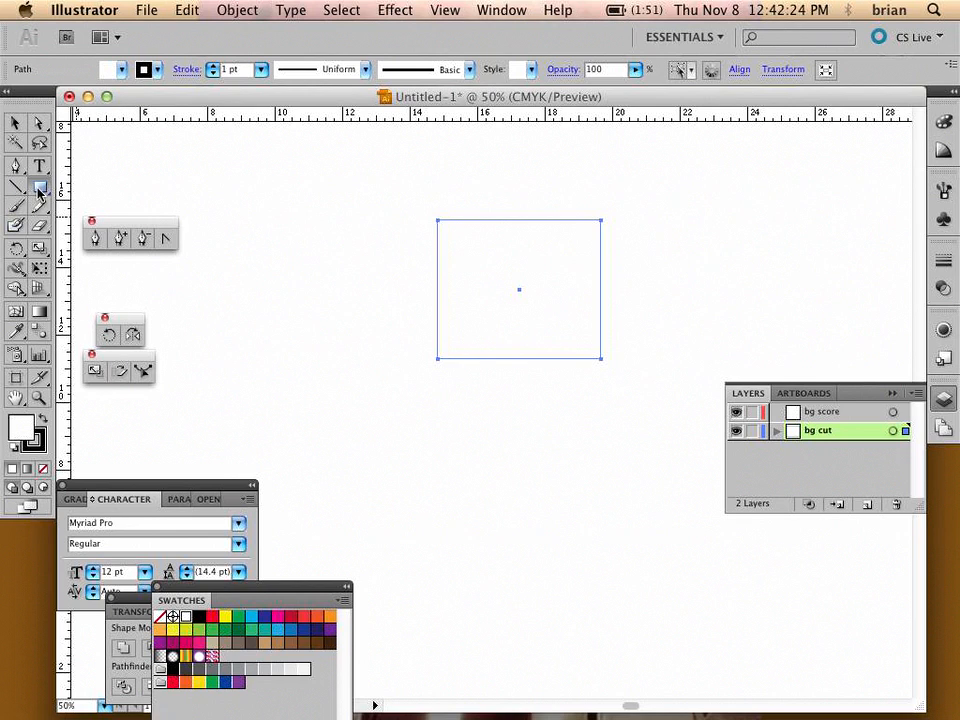
pyautogui.moveTo(38, 192); pyautogui.dragTo(80, 227)
pyautogui.moveTo(518, 289); pyautogui.dragTo(467, 260)
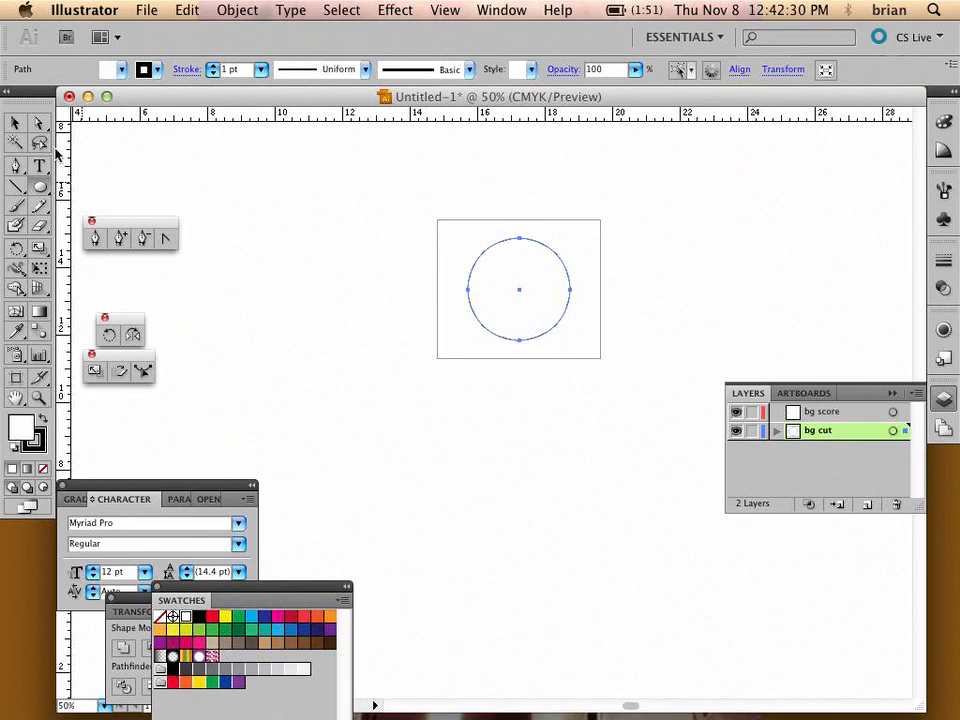
pyautogui.click(14, 123)
pyautogui.click(309, 293)
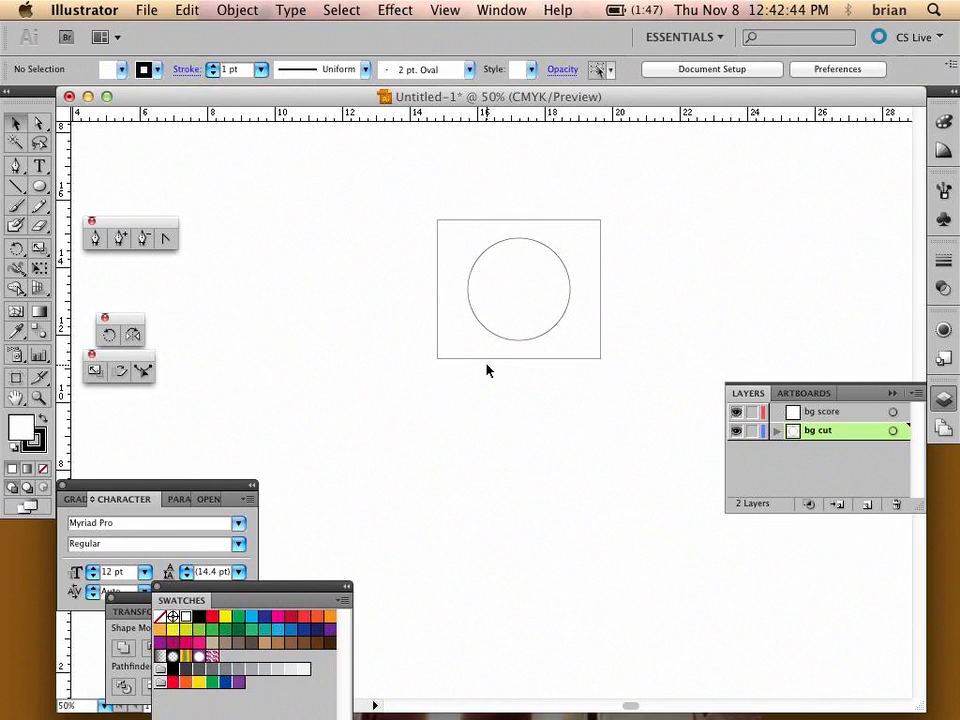
pyautogui.click(568, 270)
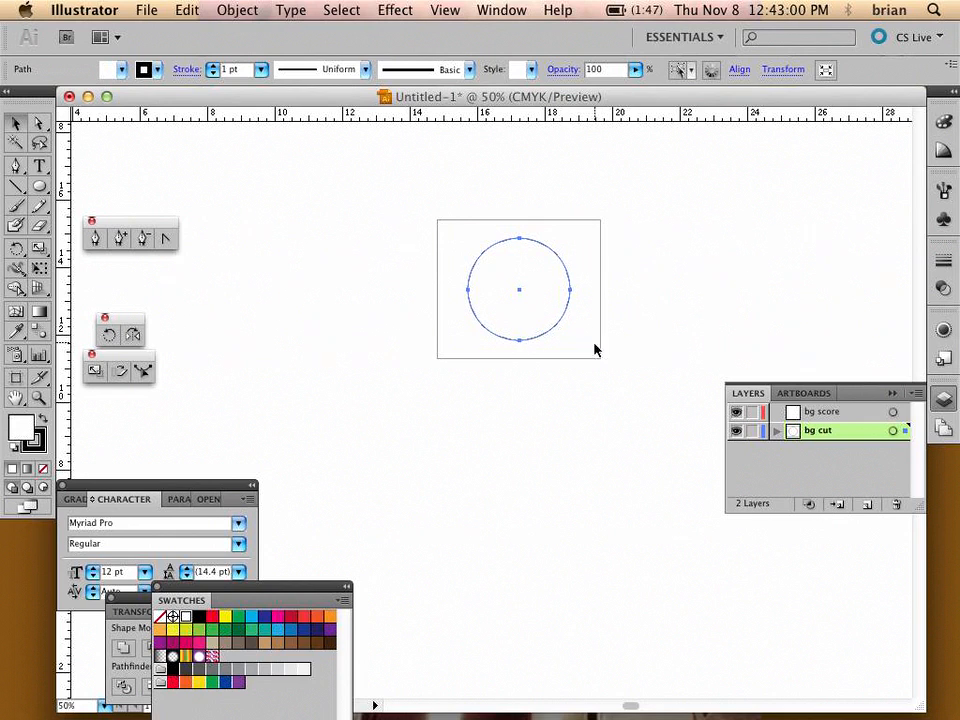
pyautogui.click(537, 446)
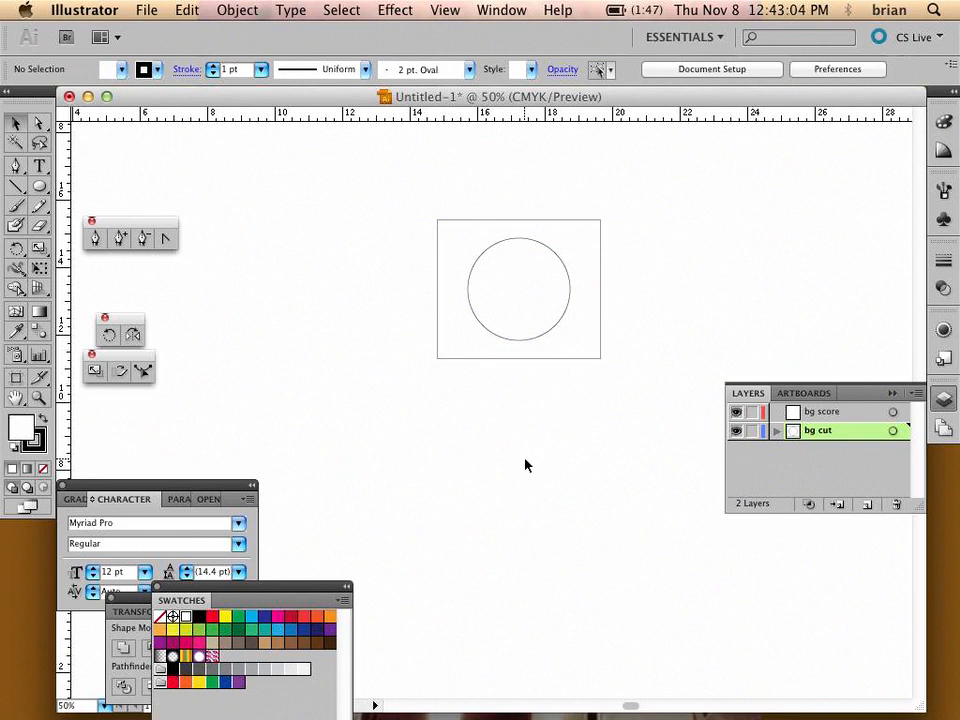
# - Move both the rectangle and the circle from the bg cut layer to the bg score layer
pyautogui.moveTo(628, 199); pyautogui.dragTo(405, 403)
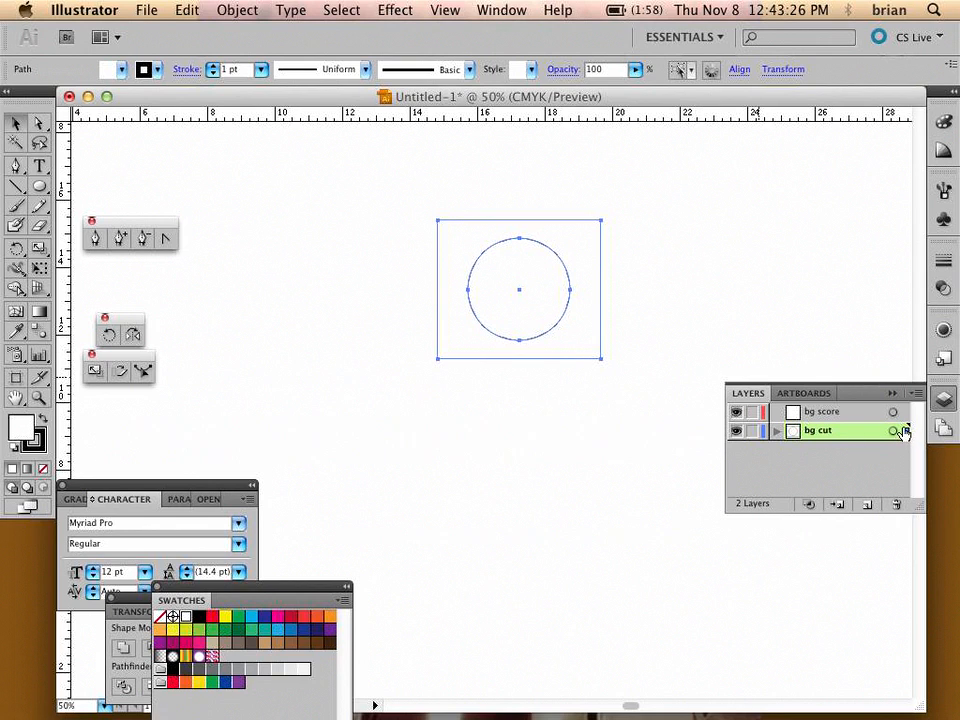
pyautogui.moveTo(905, 431); pyautogui.dragTo(905, 413)
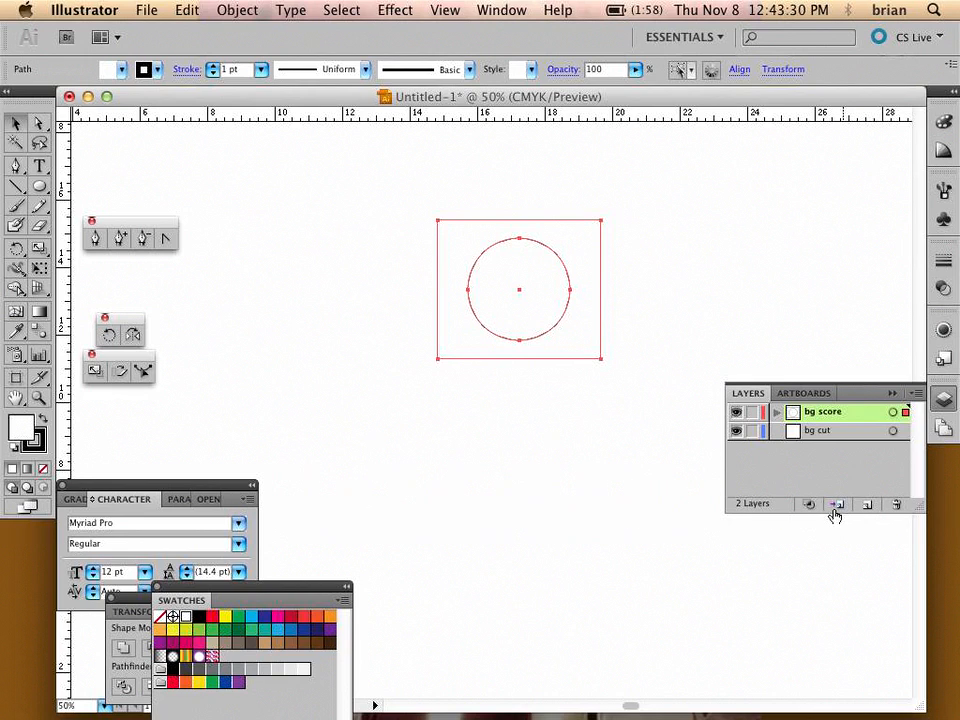
pyautogui.click(650, 305)
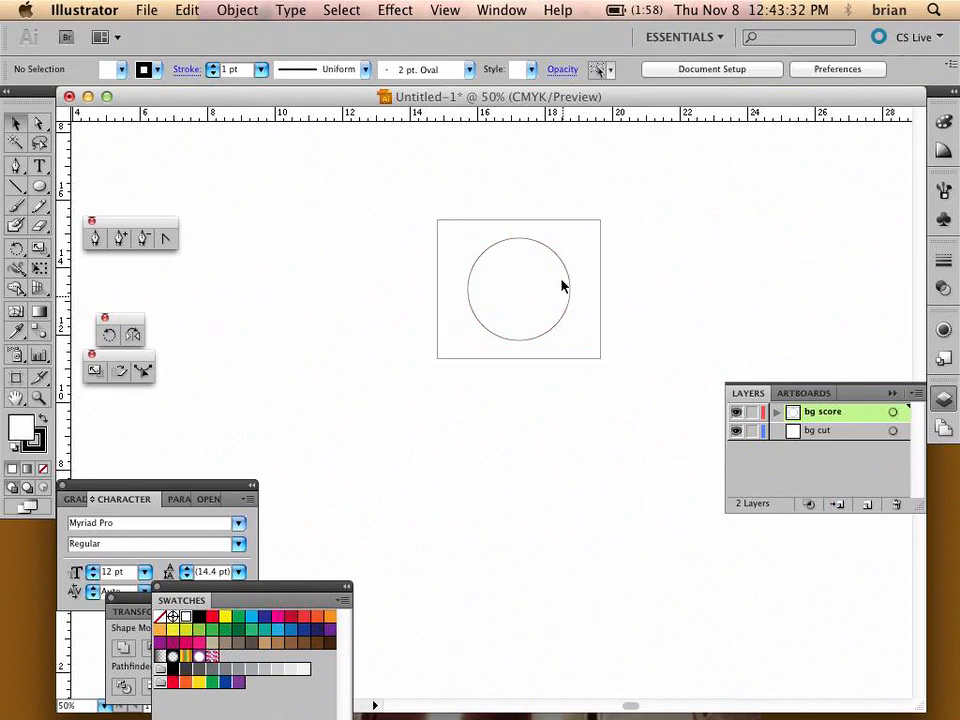
# - Move only the rectangle from the bg score layer to the bg cut layer
pyautogui.click(570, 268)
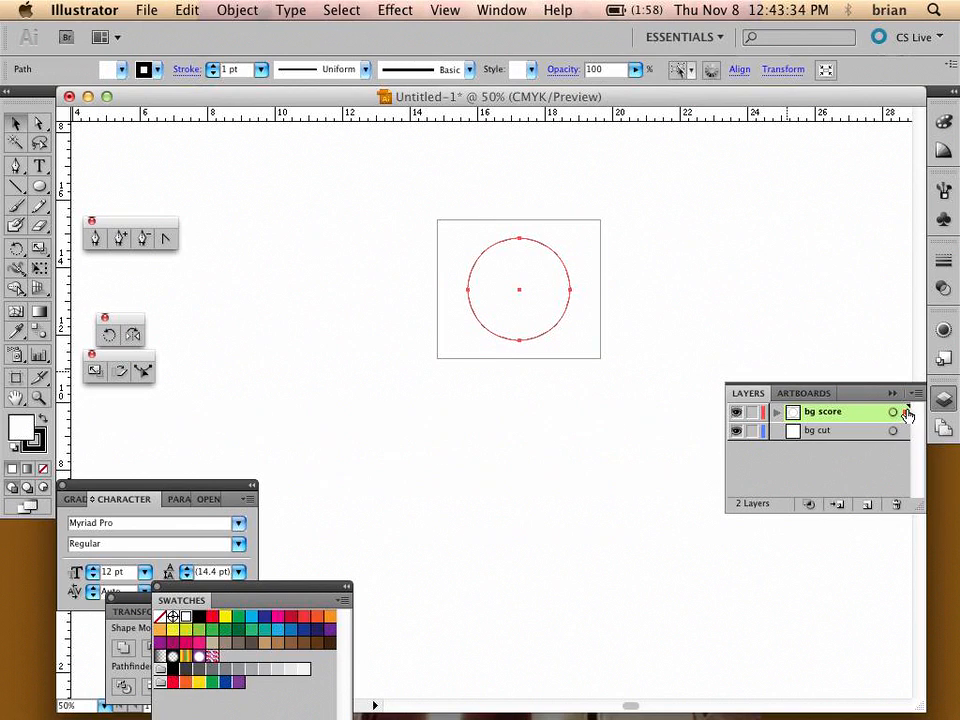
pyautogui.click(600, 300)
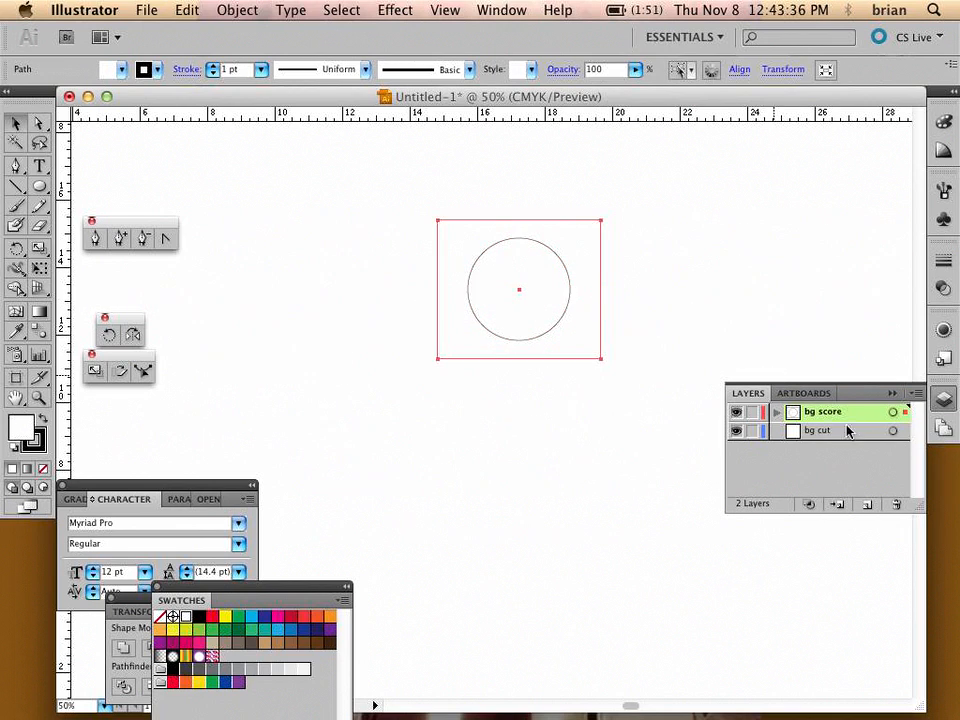
pyautogui.moveTo(903, 414); pyautogui.dragTo(905, 431)
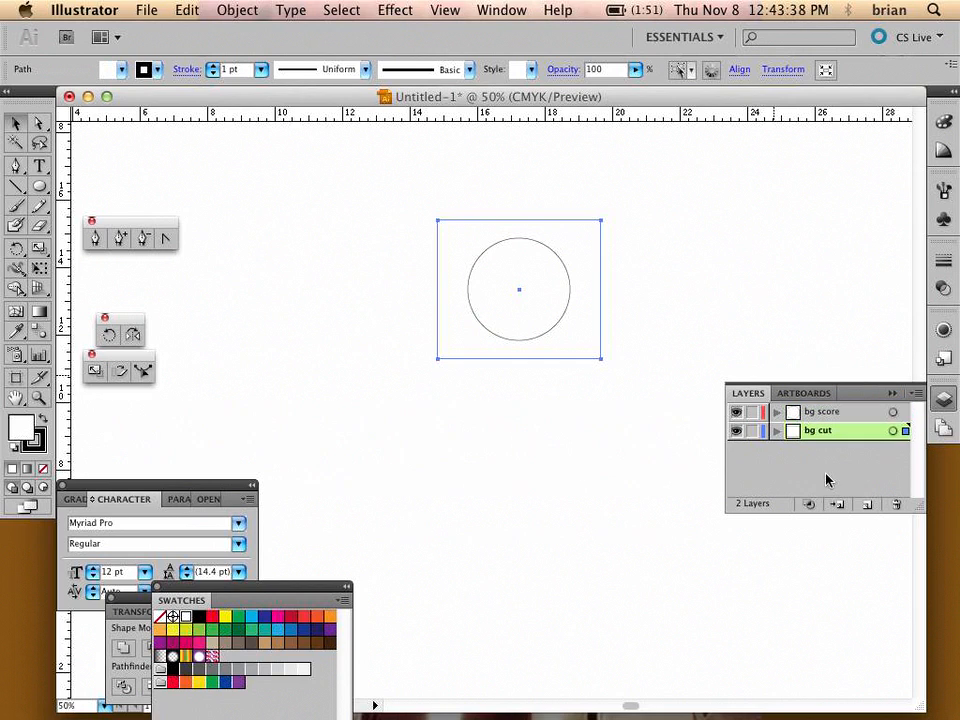
pyautogui.moveTo(606, 208); pyautogui.dragTo(455, 410)
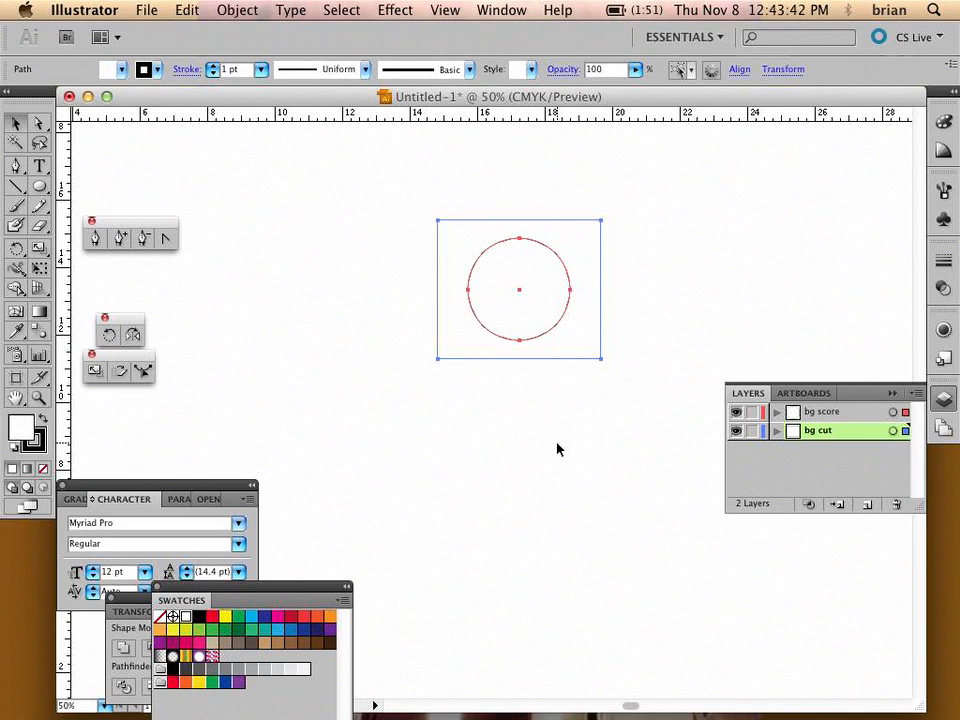
pyautogui.click(575, 372)
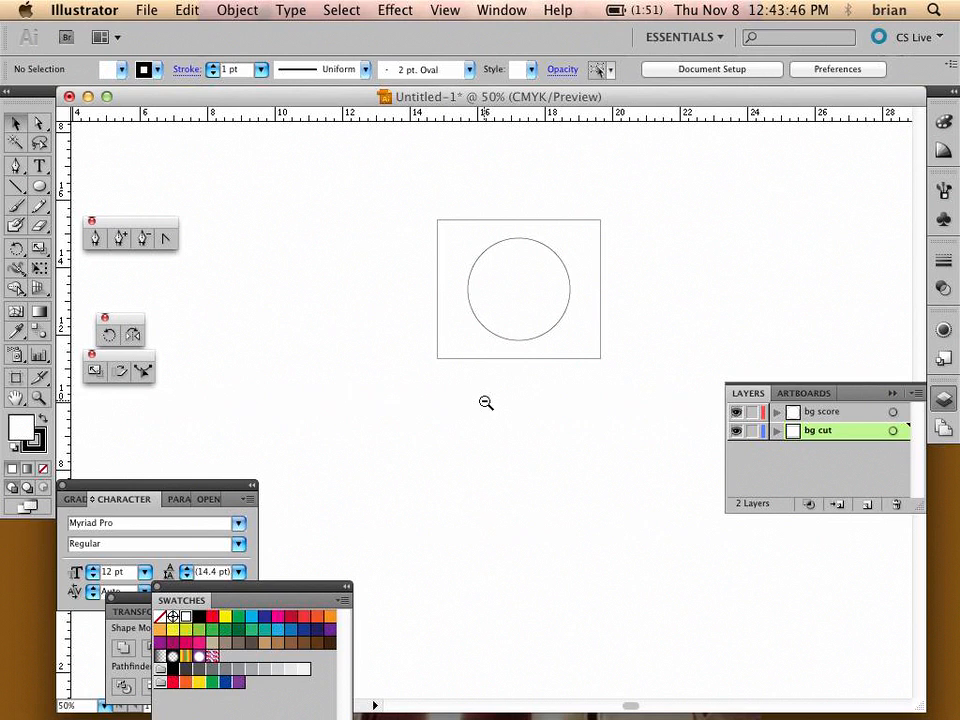
# - Move the rectangle and circle together into the artboard's lower-left corner, just inside its edges
pyautogui.keyDown('alt'); pyautogui.keyDown('super'); pyautogui.click(484, 401); pyautogui.keyUp('super'); pyautogui.keyUp('alt')
pyautogui.keyDown('alt'); pyautogui.keyDown('super'); pyautogui.click(484, 407); pyautogui.keyUp('super'); pyautogui.keyUp('alt')
pyautogui.moveTo(484, 435); pyautogui.dragTo(520, 389)
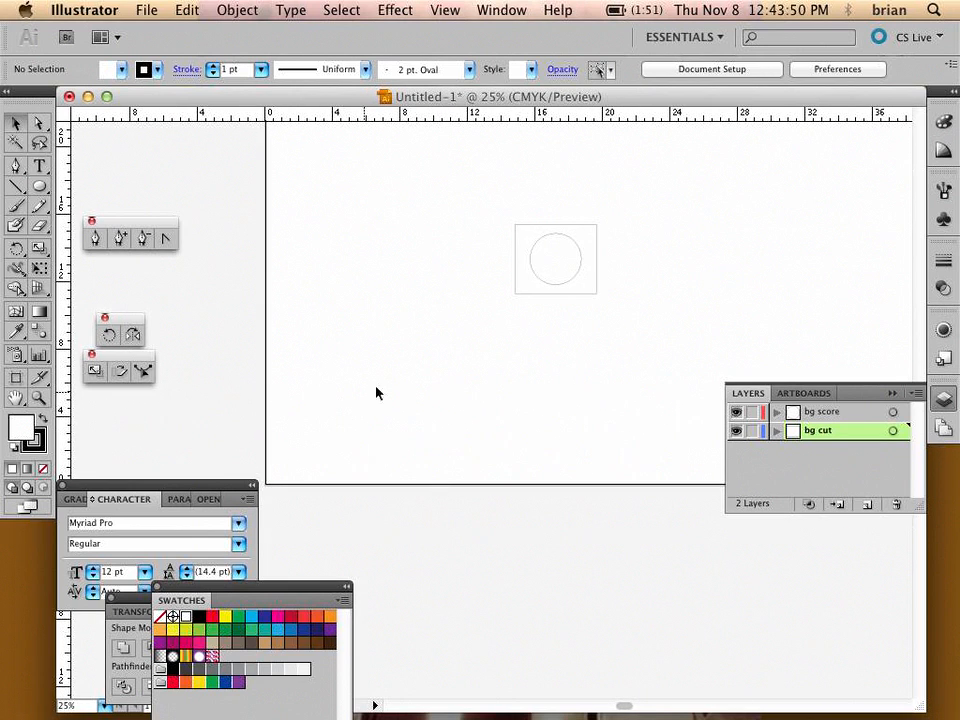
pyautogui.moveTo(489, 205); pyautogui.dragTo(636, 308)
pyautogui.moveTo(516, 296); pyautogui.dragTo(278, 481)
pyautogui.click(406, 420)
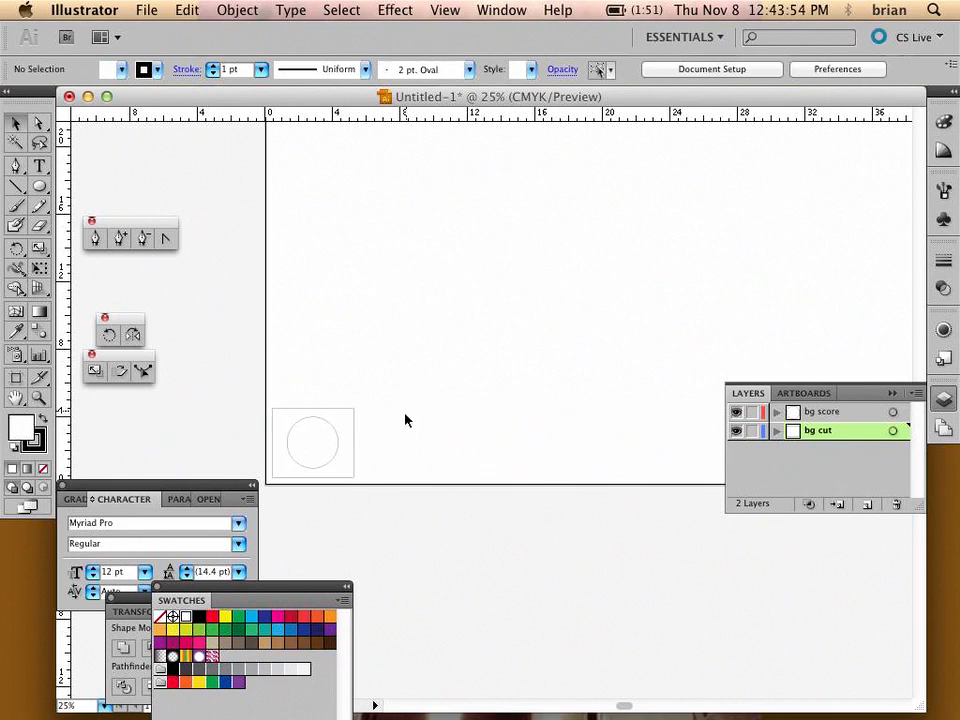
pyautogui.click(285, 493)
pyautogui.click(516, 407)
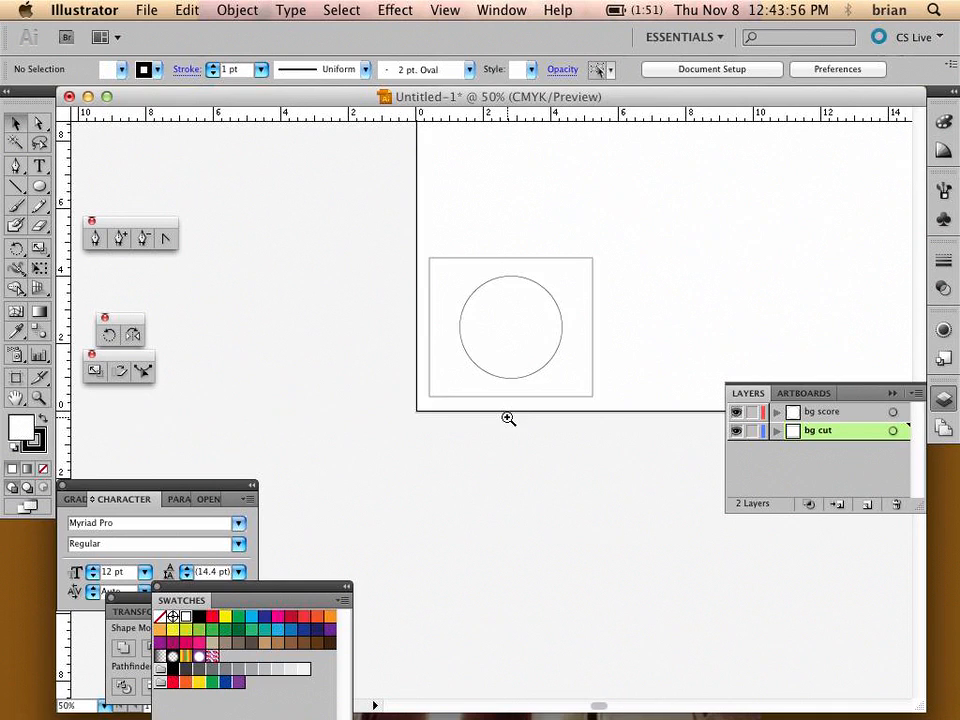
pyautogui.click(498, 424)
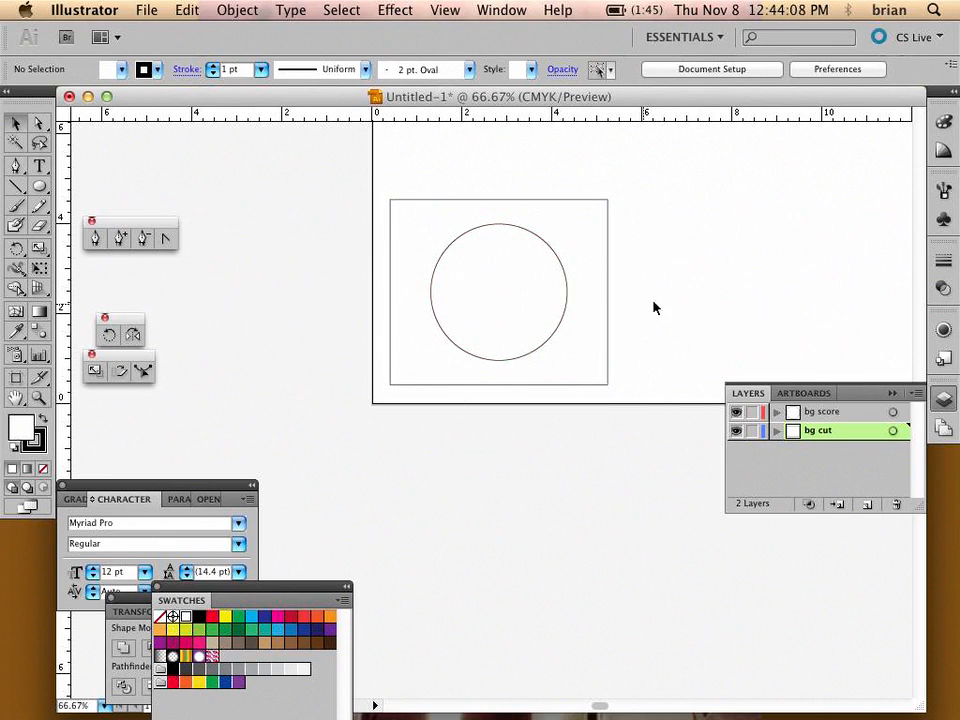
# - Duplicate the rectangle and circle upward edge to edge to make a column of five
pyautogui.keyDown('alt'); pyautogui.keyDown('super'); pyautogui.click(639, 324); pyautogui.keyUp('super'); pyautogui.keyUp('alt')
pyautogui.keyDown('alt'); pyautogui.keyDown('super'); pyautogui.click(637, 327); pyautogui.keyUp('super'); pyautogui.keyUp('alt')
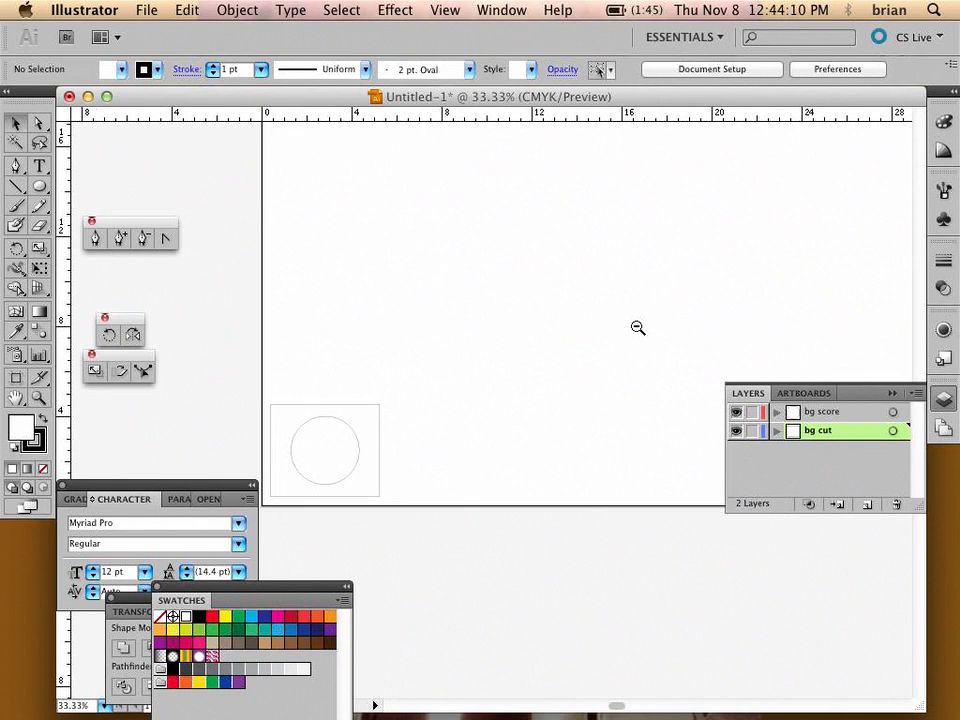
pyautogui.keyDown('alt'); pyautogui.keyDown('super'); pyautogui.click(626, 336); pyautogui.keyUp('super'); pyautogui.keyUp('alt')
pyautogui.moveTo(463, 411); pyautogui.dragTo(534, 356)
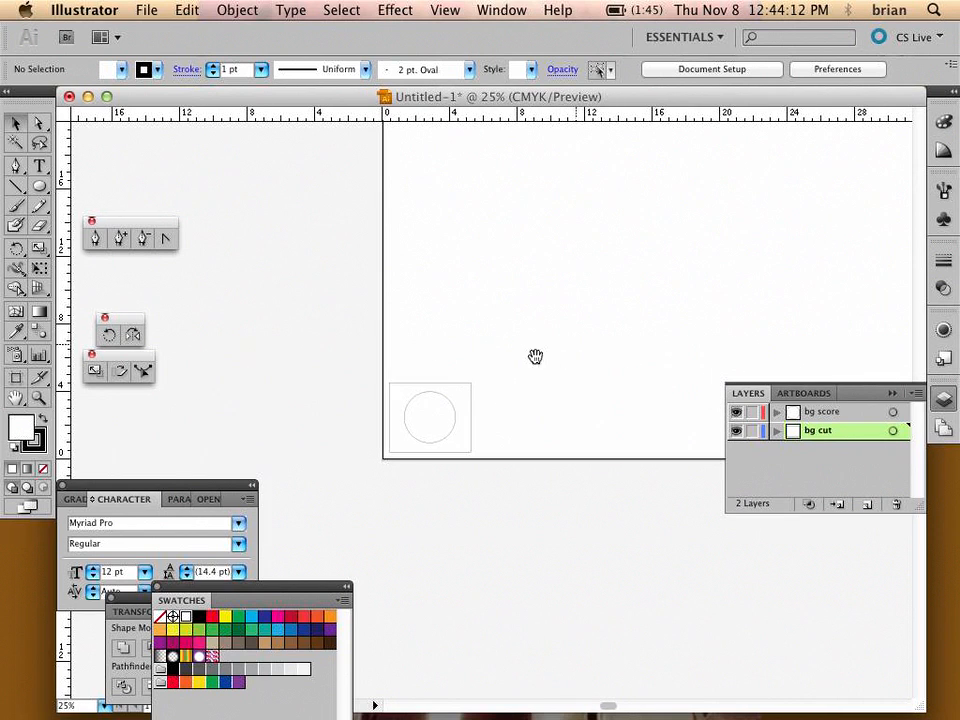
pyautogui.moveTo(388, 369); pyautogui.dragTo(471, 380)
pyautogui.scroll(-5, 548, 353)
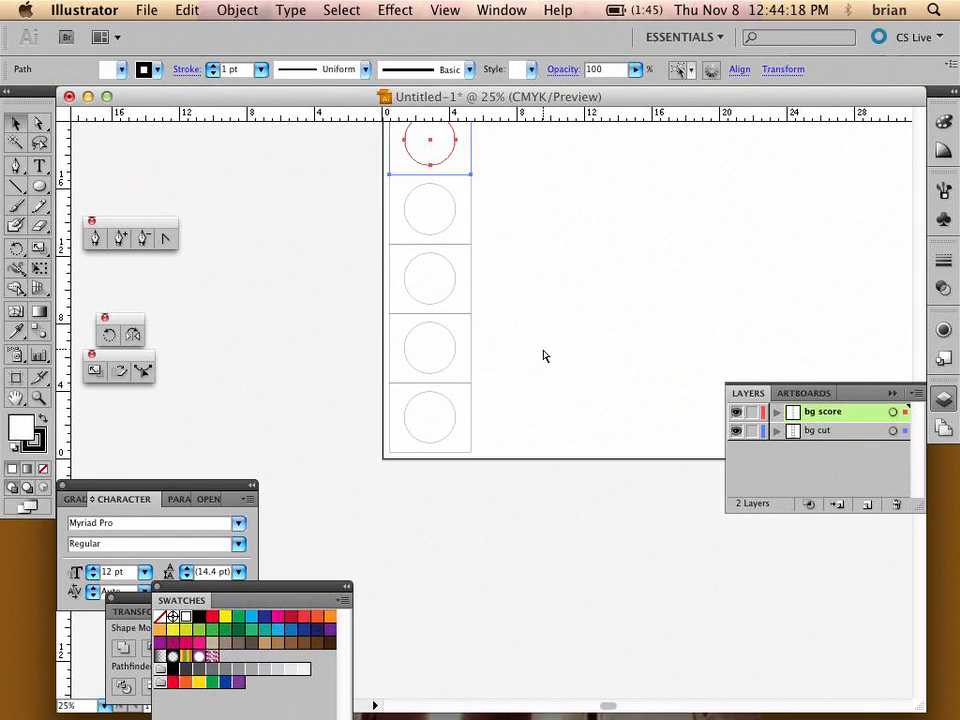
pyautogui.moveTo(540, 285); pyautogui.dragTo(497, 373)
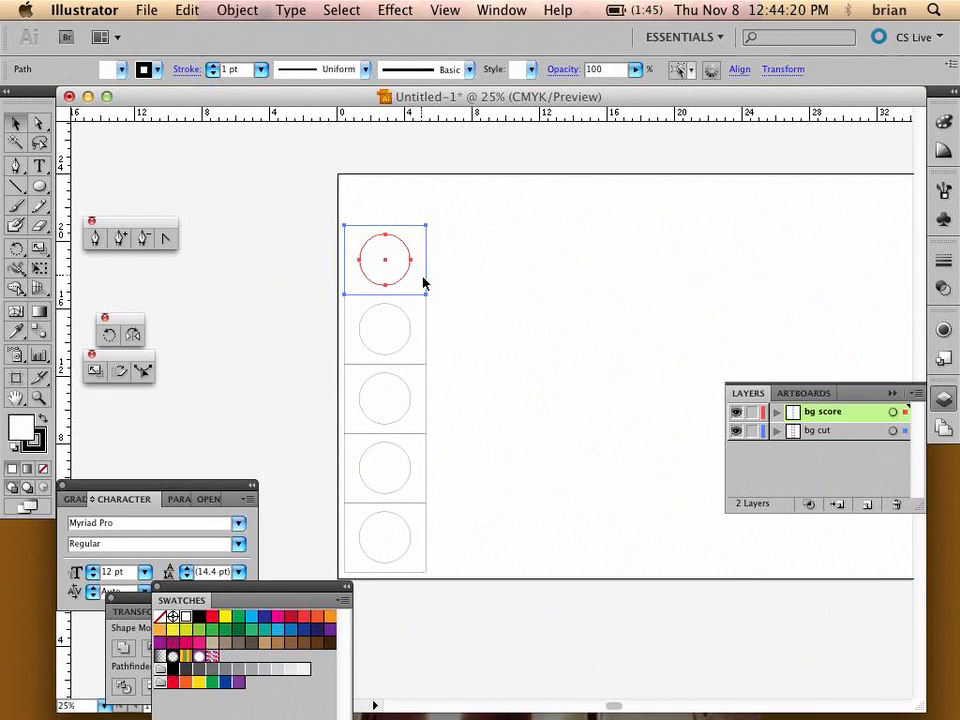
# - Undo the four stacked copies of the rectangle and circle
pyautogui.press('super+z')
pyautogui.press('super+z')
pyautogui.press('super+z')
pyautogui.press('super+z')
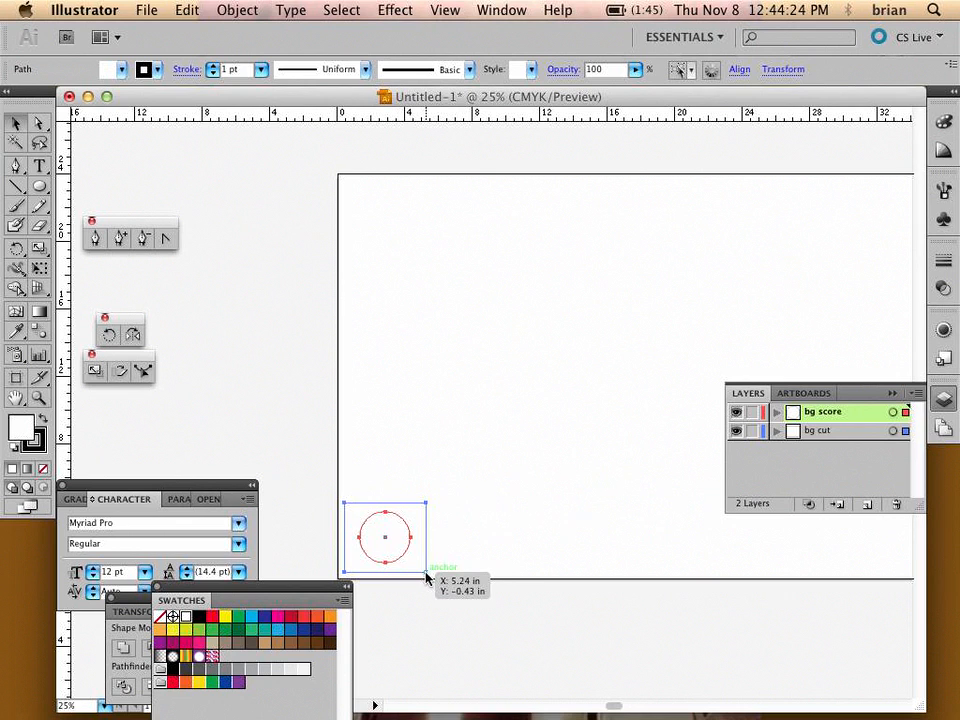
# - Repeat copies of the rectangle and circle upward, edges touching, and delete the copy that extends past the artboard's upper edge
pyautogui.moveTo(426, 574); pyautogui.dragTo(429, 503)
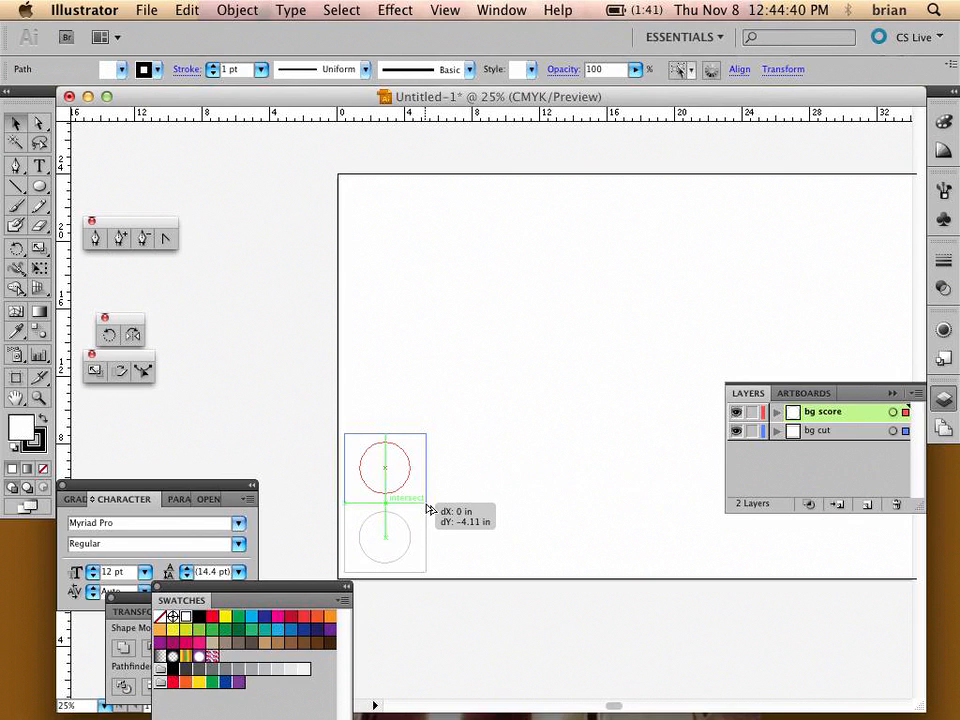
pyautogui.moveTo(428, 506); pyautogui.dragTo(428, 506)
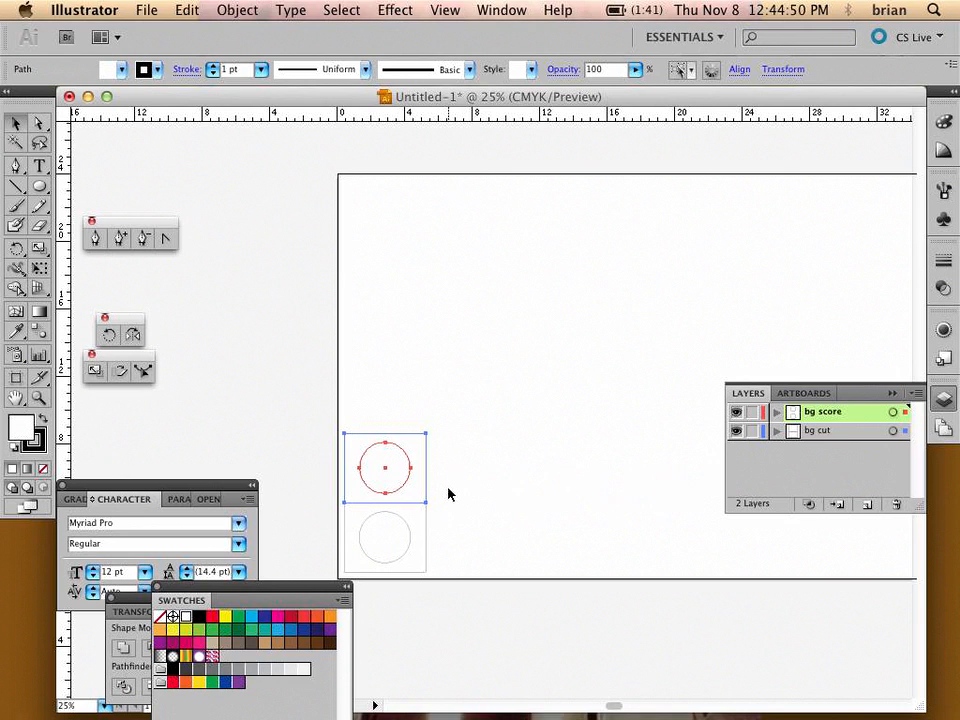
pyautogui.hotkey('ctrl', 'd')
pyautogui.hotkey('ctrl', 'd')
pyautogui.hotkey('ctrl', 'd')
pyautogui.hotkey('ctrl', 'd')
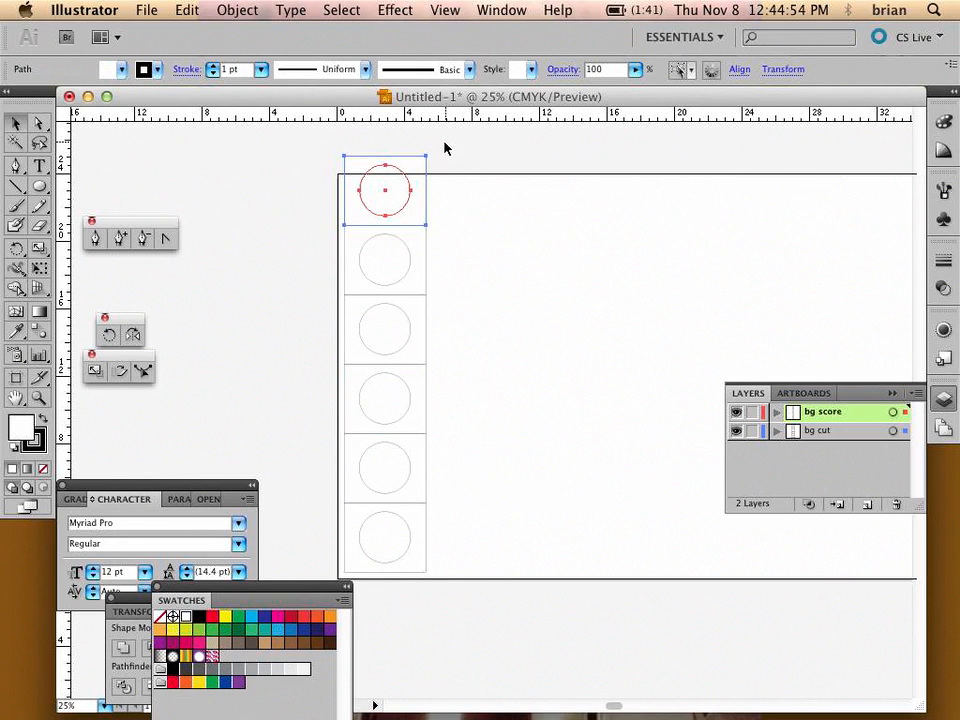
pyautogui.moveTo(444, 142); pyautogui.dragTo(326, 213)
pyautogui.press('Delete')
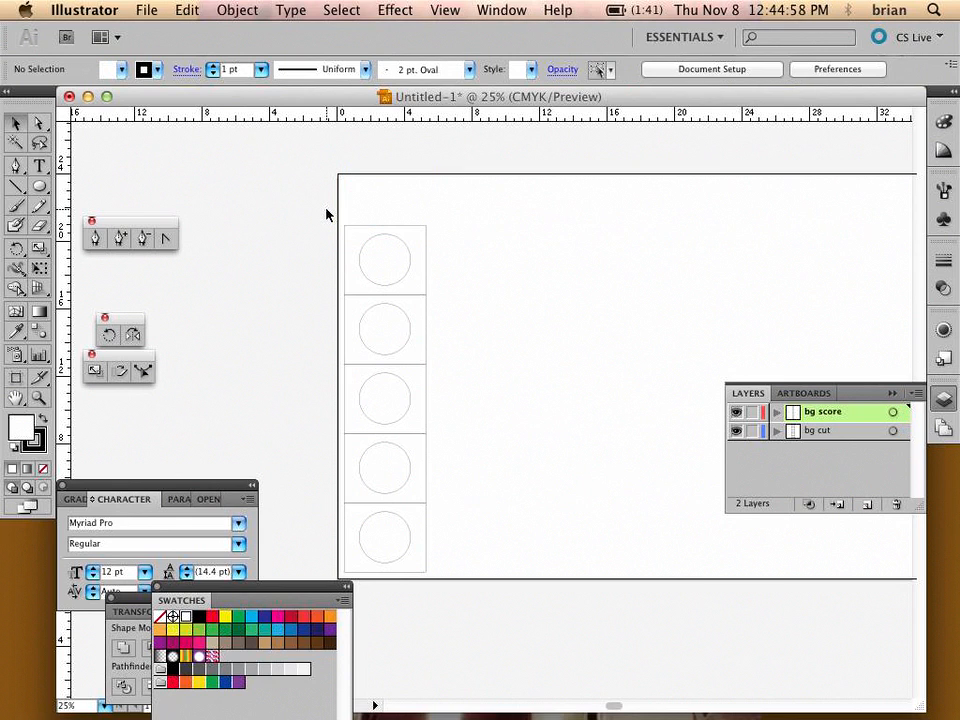
# - Examine up close the edge shared by two stacked rectangles in the column
pyautogui.press('z')
pyautogui.click(394, 321)
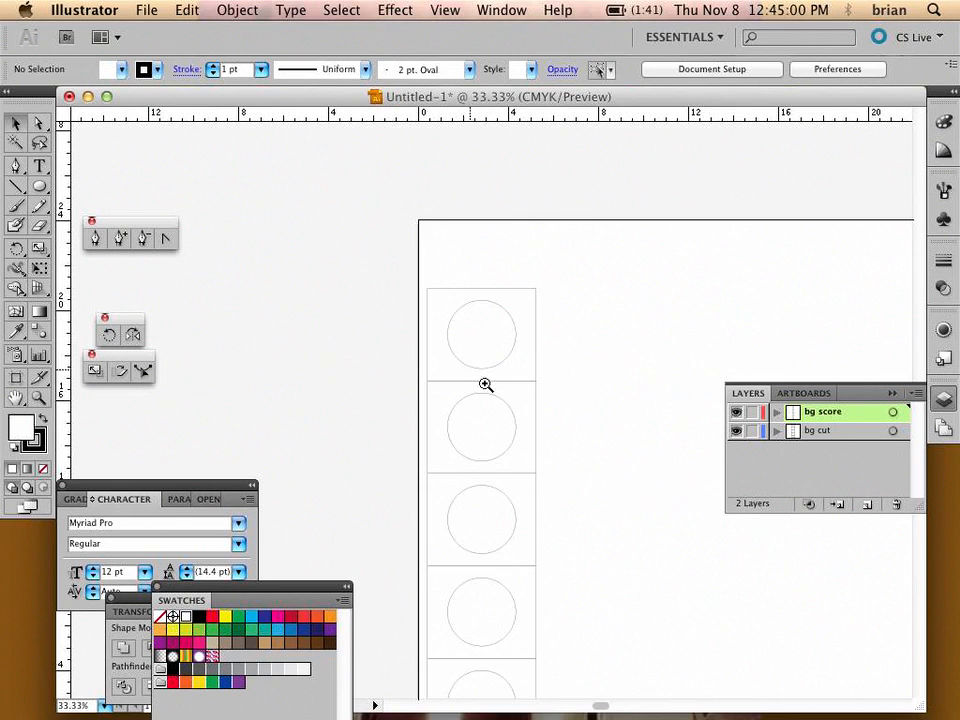
pyautogui.click(486, 405)
pyautogui.click(491, 407)
pyautogui.click(491, 409)
pyautogui.click(491, 411)
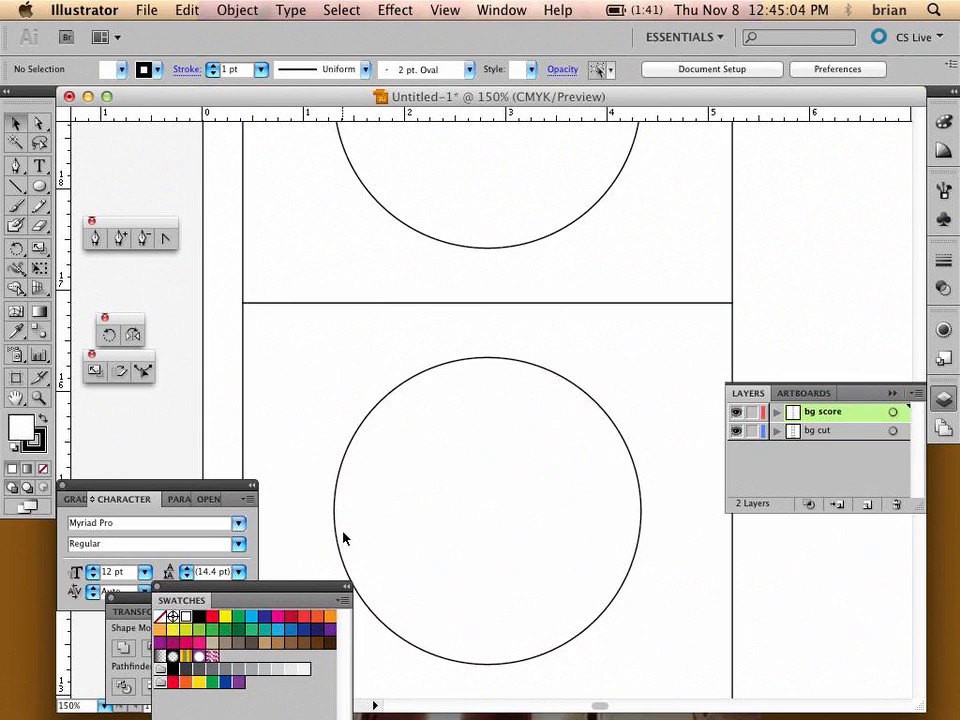
pyautogui.keyDown('alt'); pyautogui.click(443, 426); pyautogui.keyUp('alt')
pyautogui.keyDown('alt'); pyautogui.click(450, 431); pyautogui.keyUp('alt')
pyautogui.keyDown('alt'); pyautogui.click(450, 431); pyautogui.keyUp('alt')
pyautogui.moveTo(568, 499); pyautogui.dragTo(411, 417)
# - Set the stroke weight of all five rectangles on the bg cut layer to 16 pt
pyautogui.moveTo(462, 166); pyautogui.dragTo(436, 570)
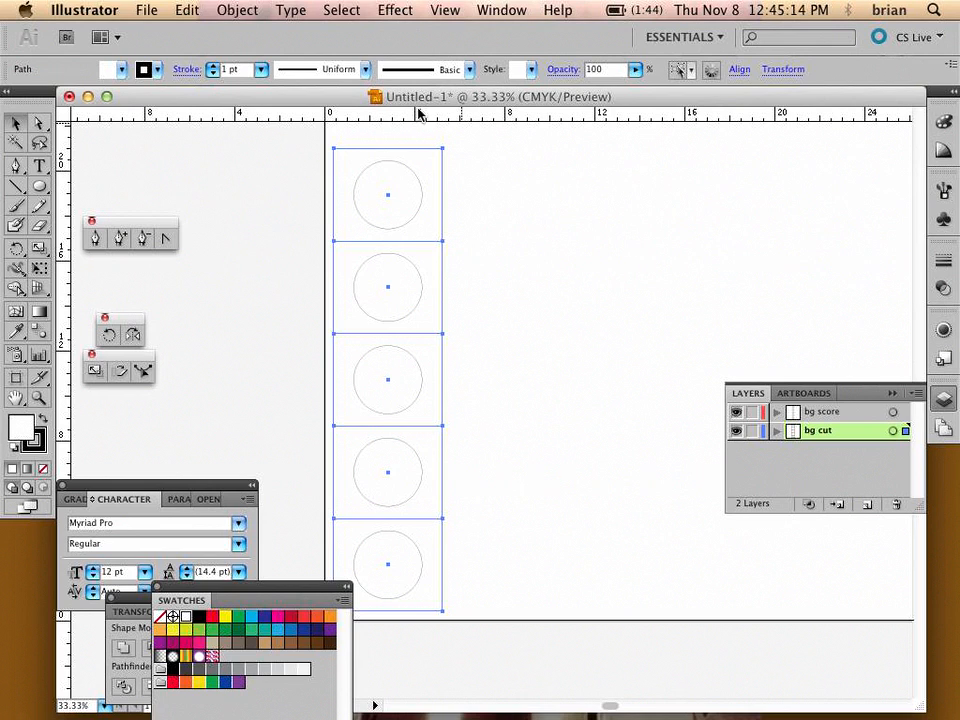
pyautogui.click(469, 69)
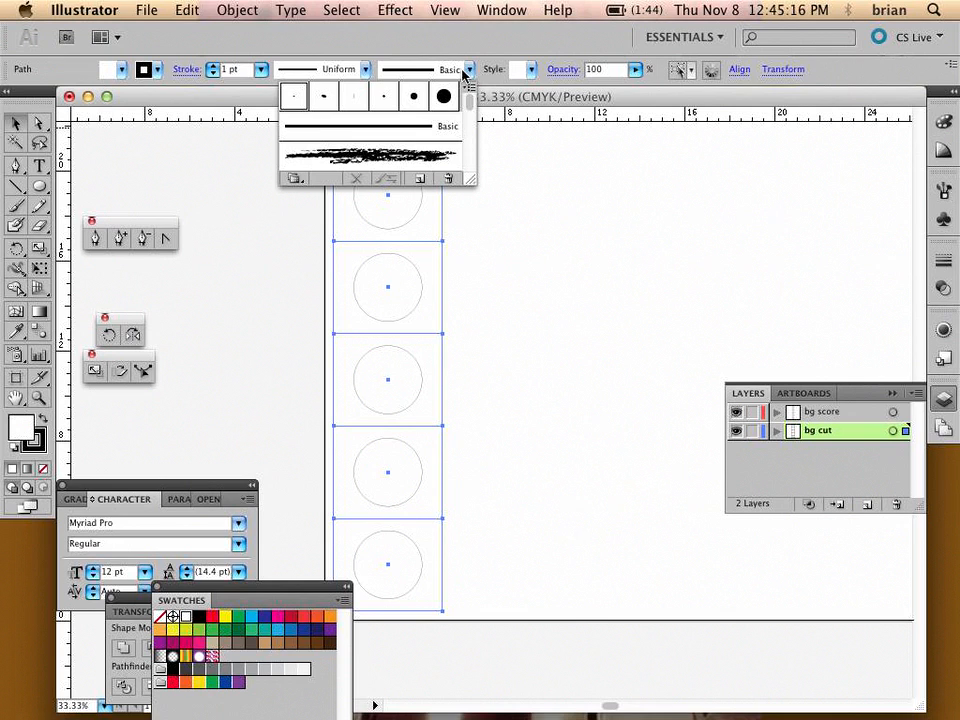
pyautogui.click(261, 69)
pyautogui.click(261, 69)
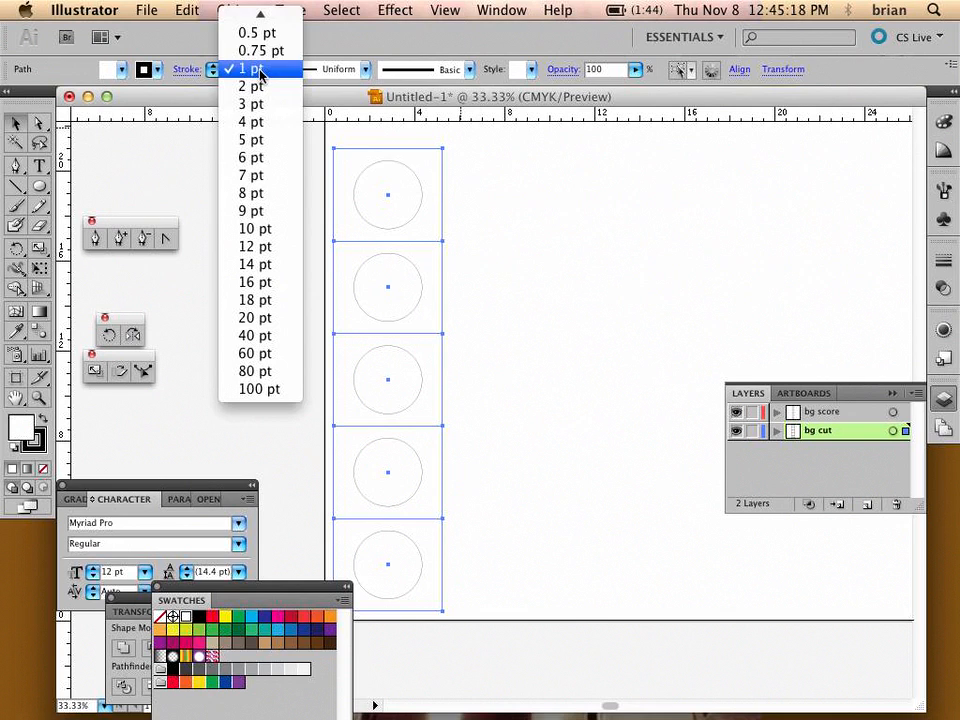
pyautogui.click(257, 178)
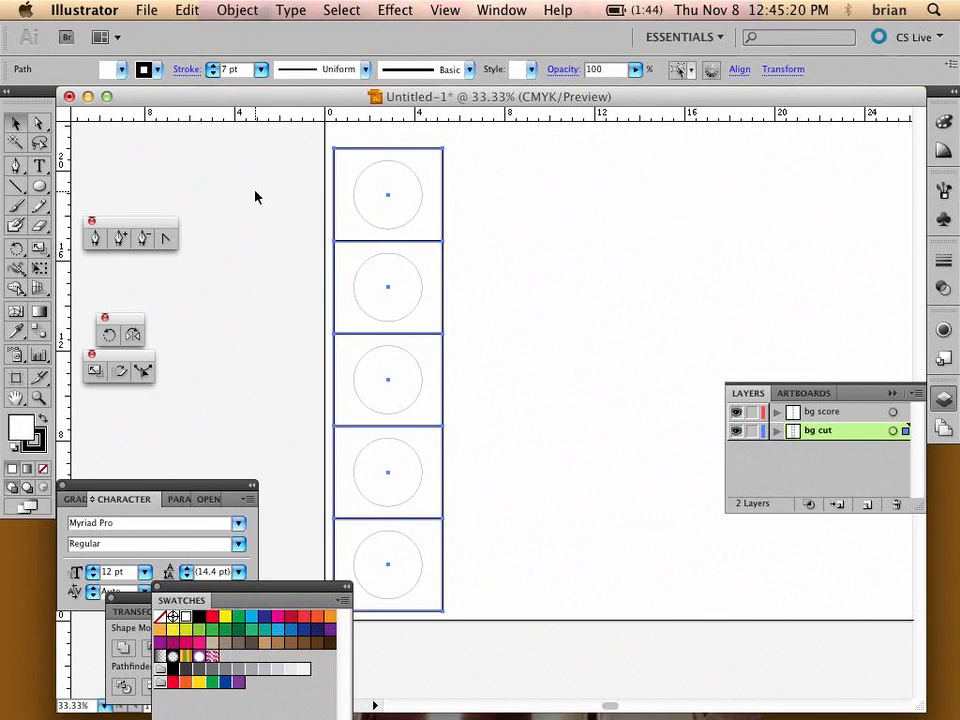
pyautogui.click(261, 69)
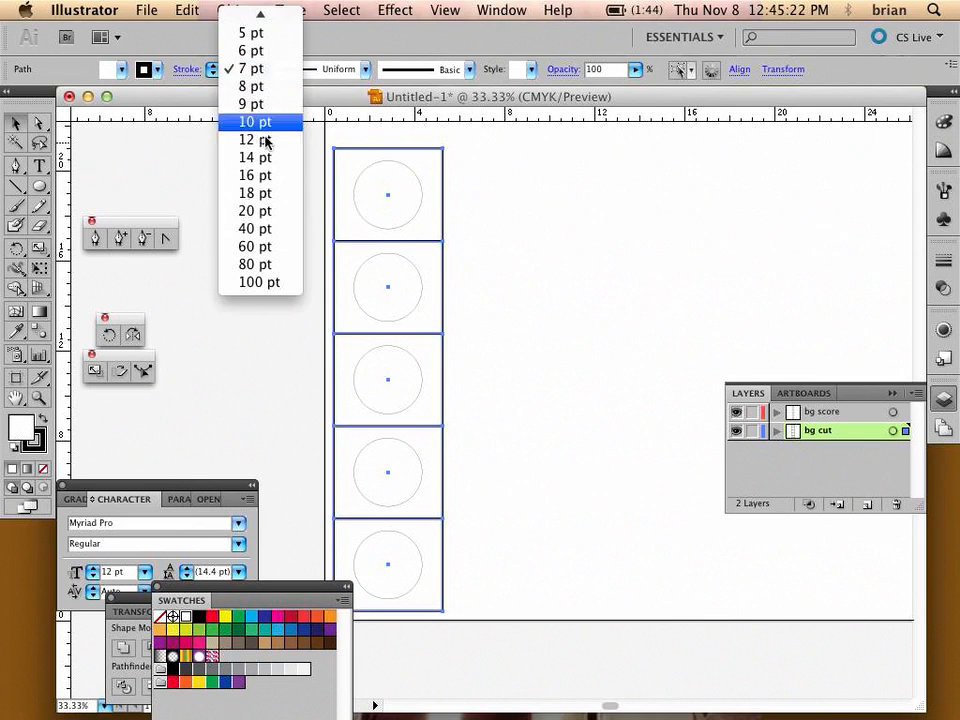
pyautogui.click(272, 177)
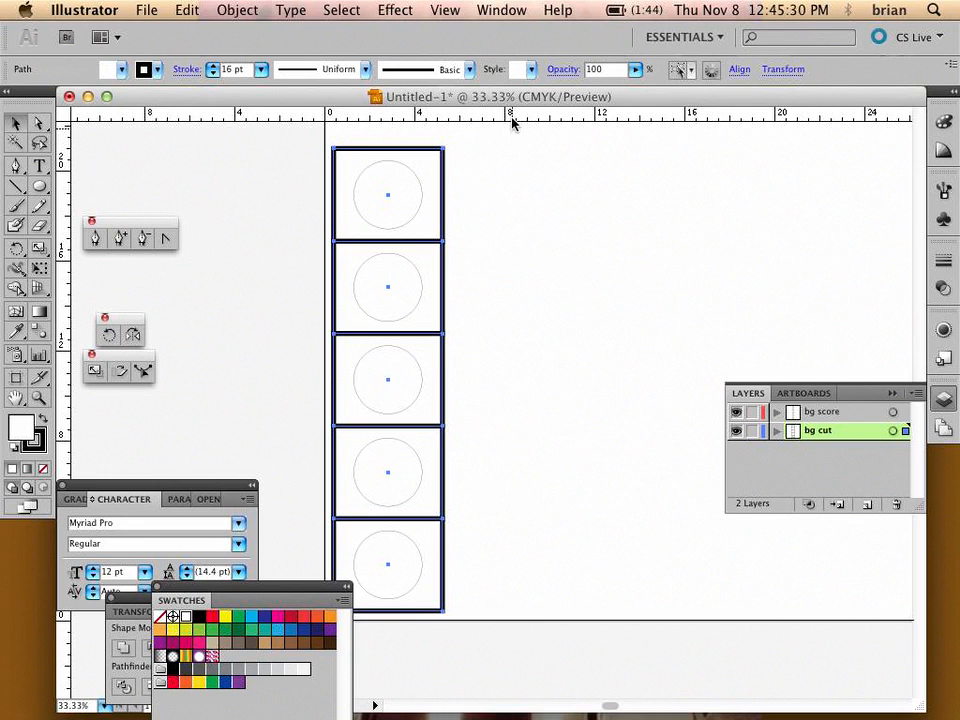
pyautogui.click(469, 332)
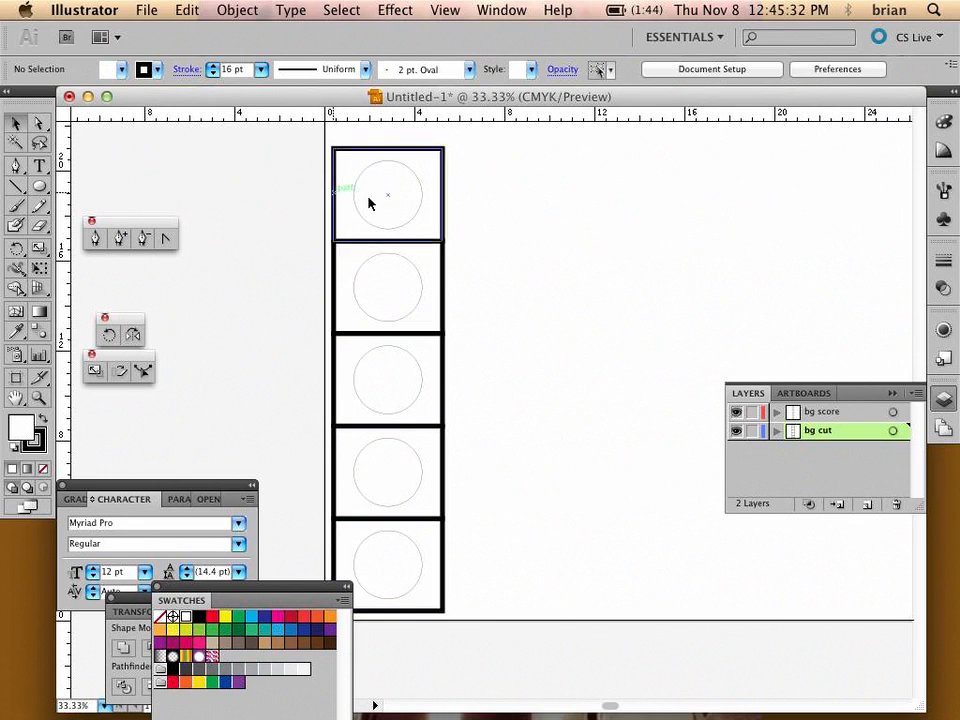
# - Compare the artwork in Outline and Preview display modes, ending in Preview
pyautogui.click(445, 11)
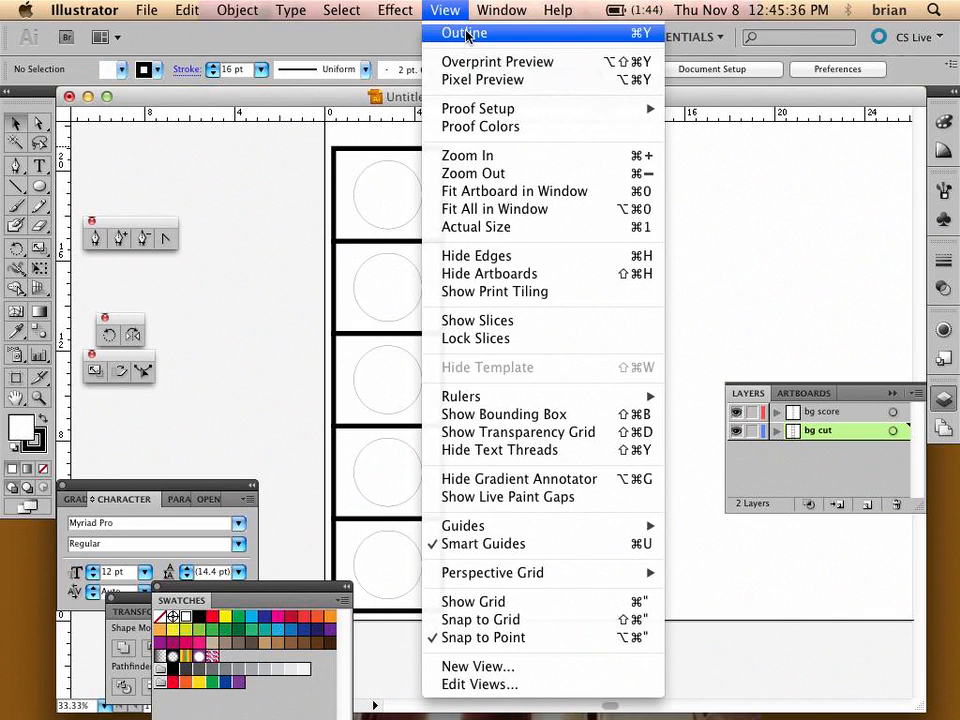
pyautogui.click(465, 34)
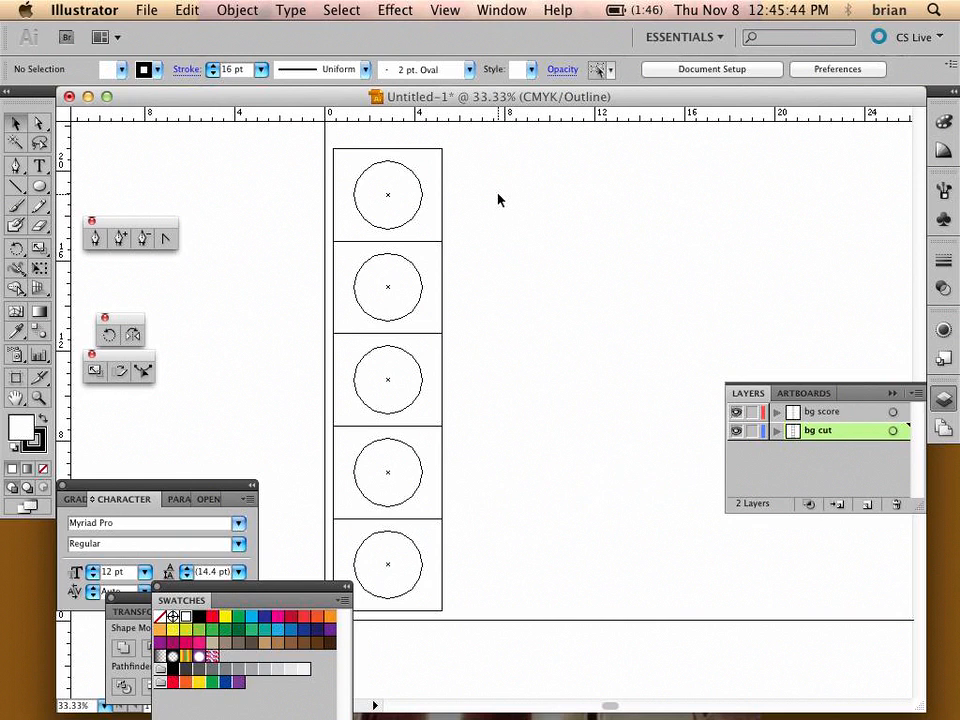
pyautogui.click(445, 10)
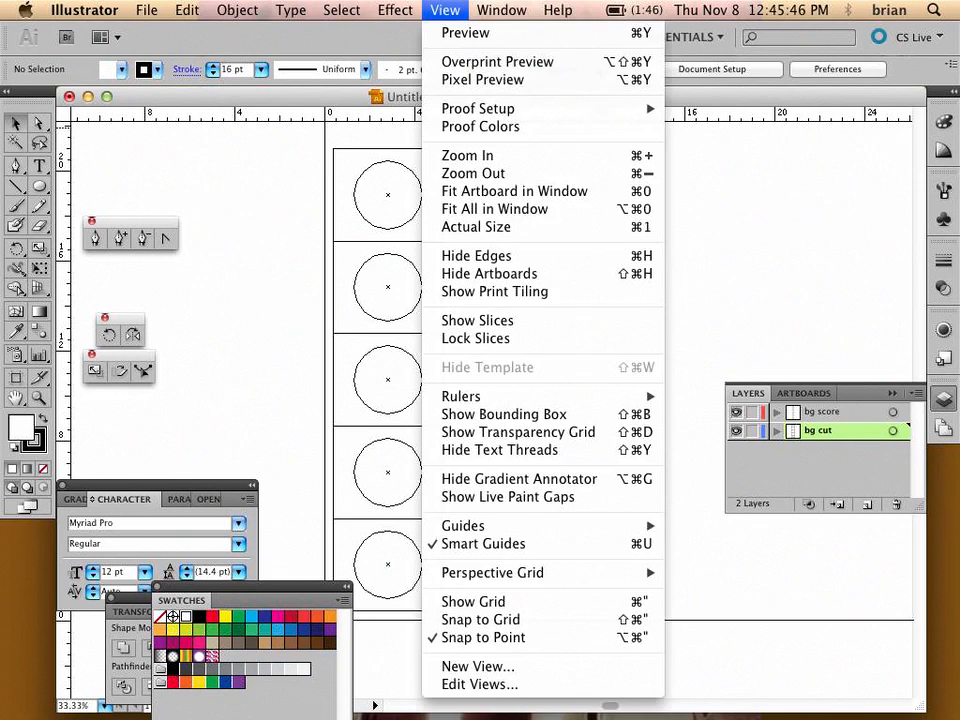
pyautogui.click(433, 8)
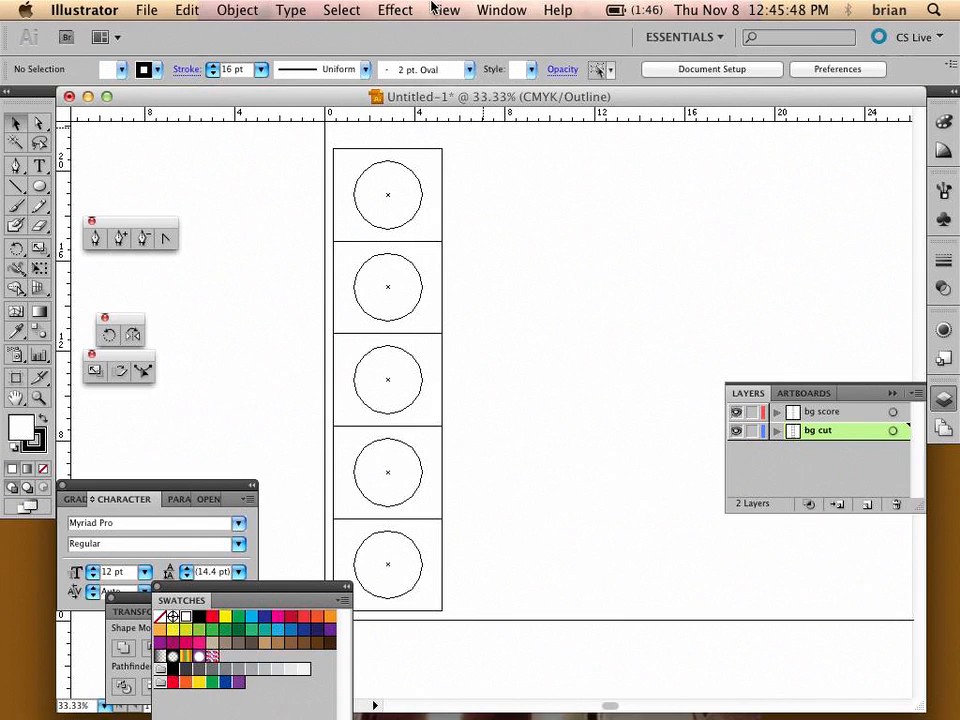
pyautogui.press('super+y')
pyautogui.press('super+y')
pyautogui.press('super+y')
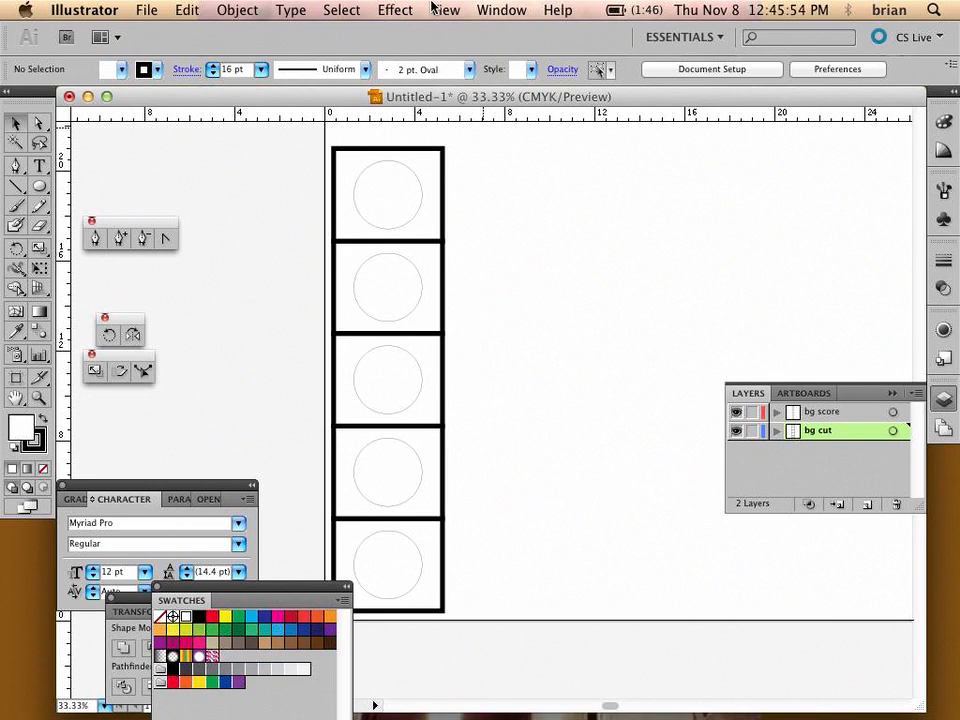
# - Draw an ellipse about 3 by 4 in over the right edges of the upper two rectangles and set its fill to None
pyautogui.click(38, 188)
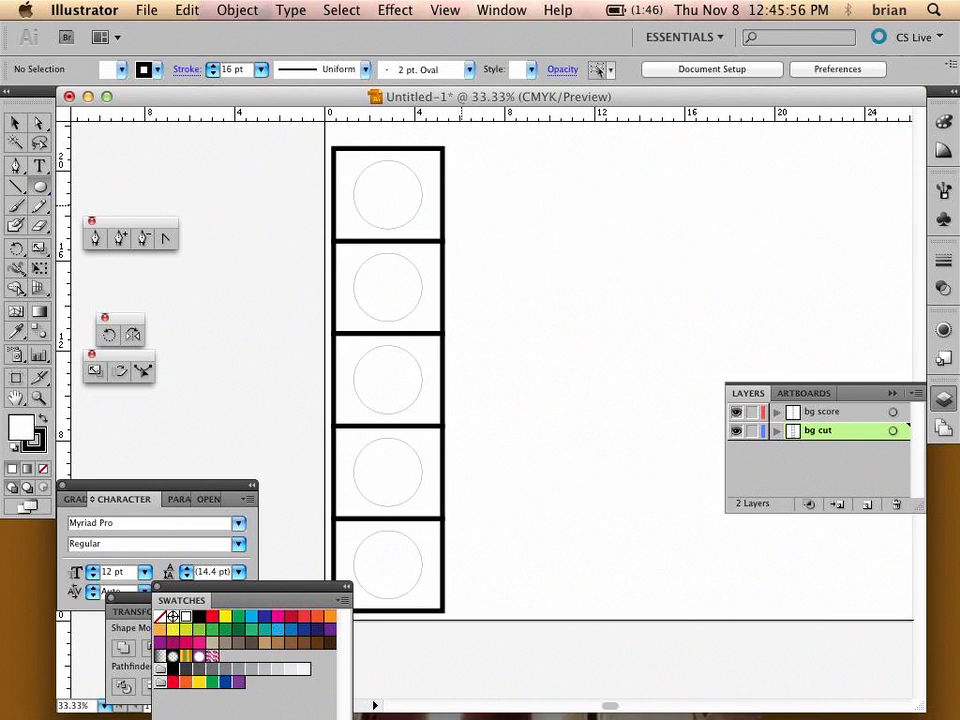
pyautogui.moveTo(477, 193); pyautogui.dragTo(409, 289)
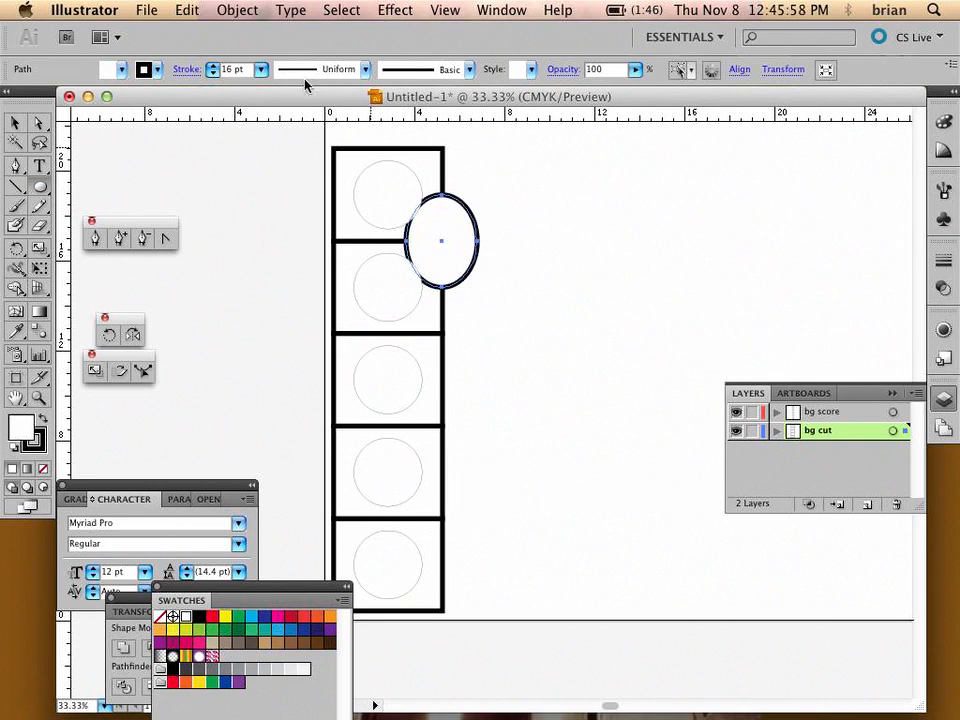
pyautogui.click(22, 428)
pyautogui.click(43, 470)
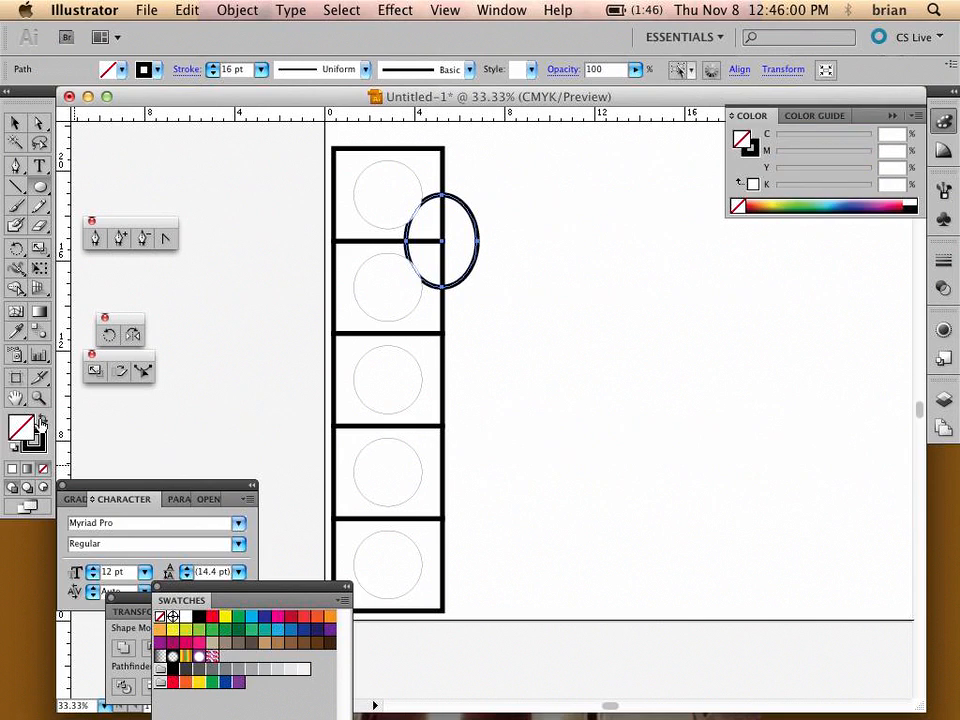
# - Set the ellipse's stroke to None and deselect it
pyautogui.click(36, 443)
pyautogui.click(43, 468)
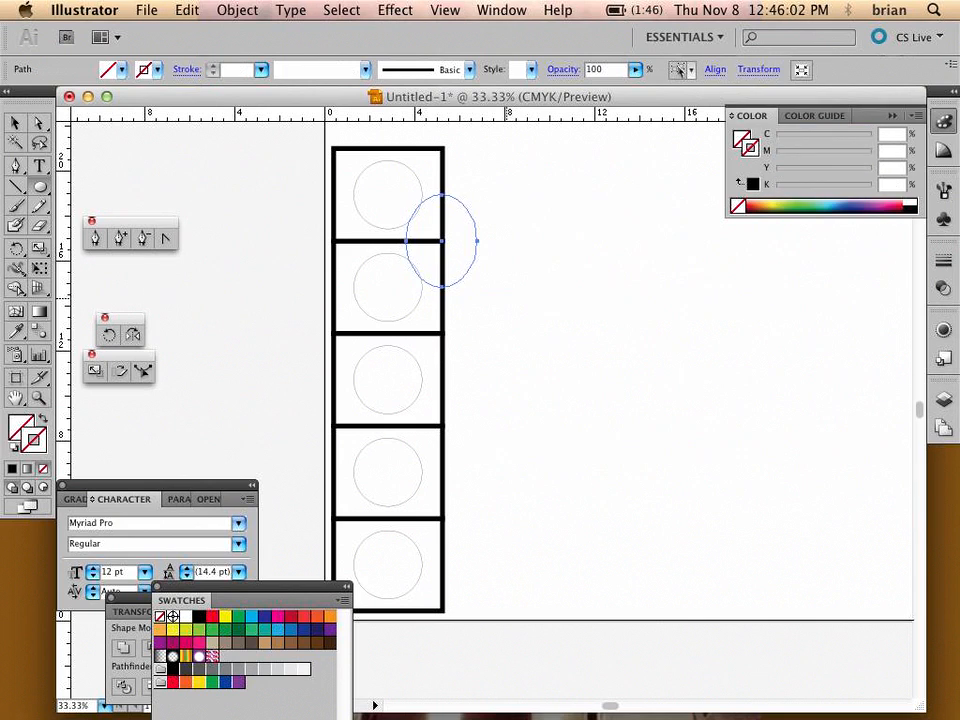
pyautogui.click(15, 122)
pyautogui.click(527, 281)
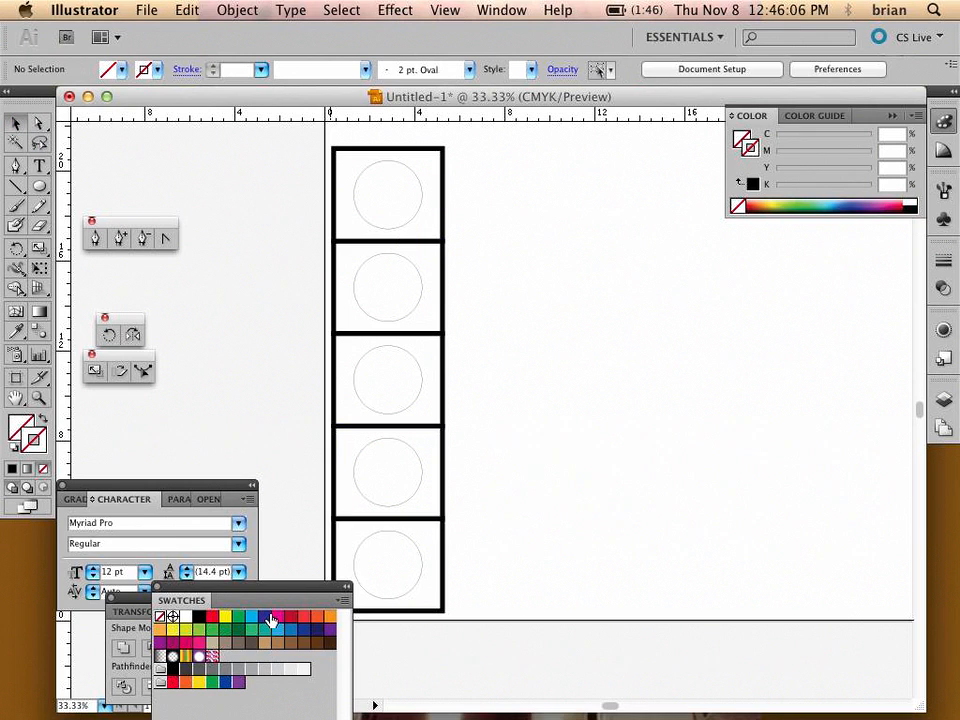
# - Switch to Outline display mode to locate the unpainted ellipse and delete it
pyautogui.press('super+y')
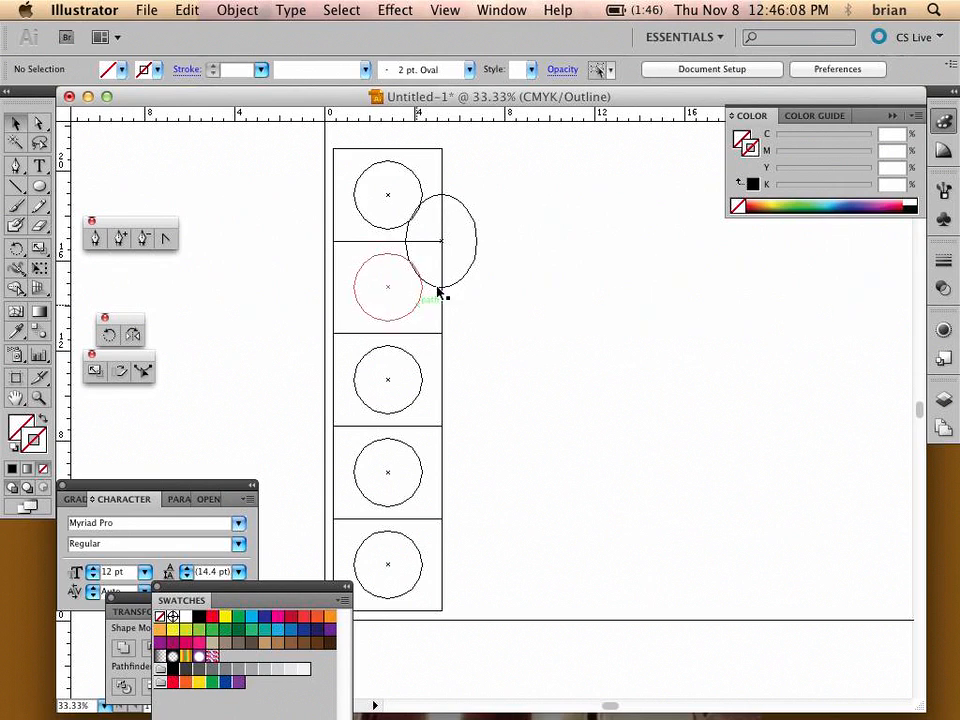
pyautogui.click(450, 201)
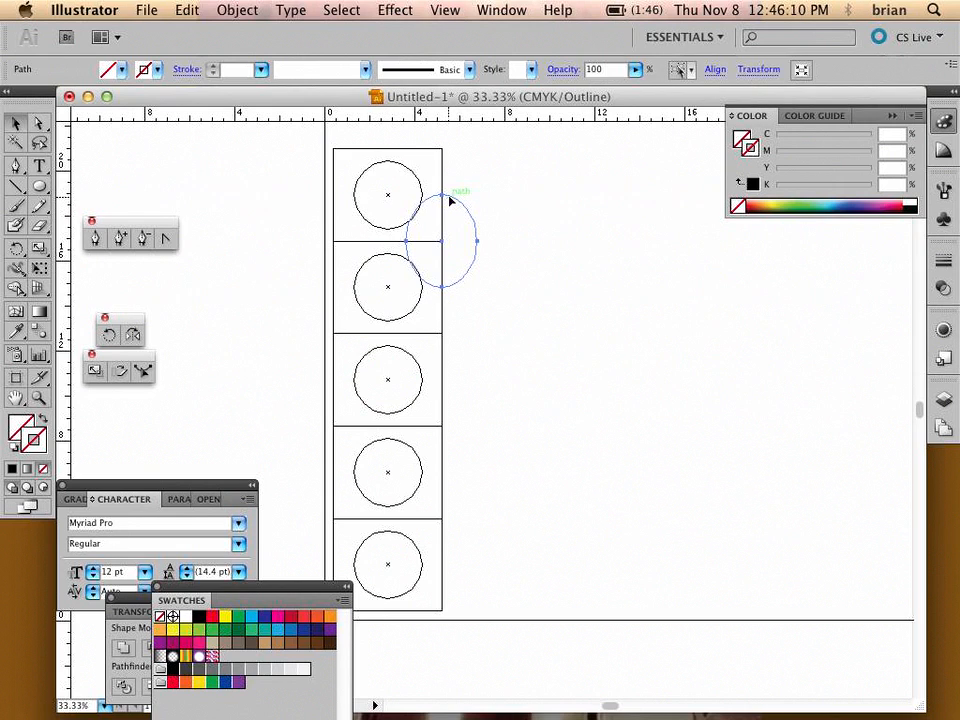
pyautogui.press('Delete')
# - Select all five rectangles in the column and, back in Preview mode, set their opacity to 48%
pyautogui.moveTo(471, 212); pyautogui.dragTo(431, 534)
pyautogui.press('super+y')
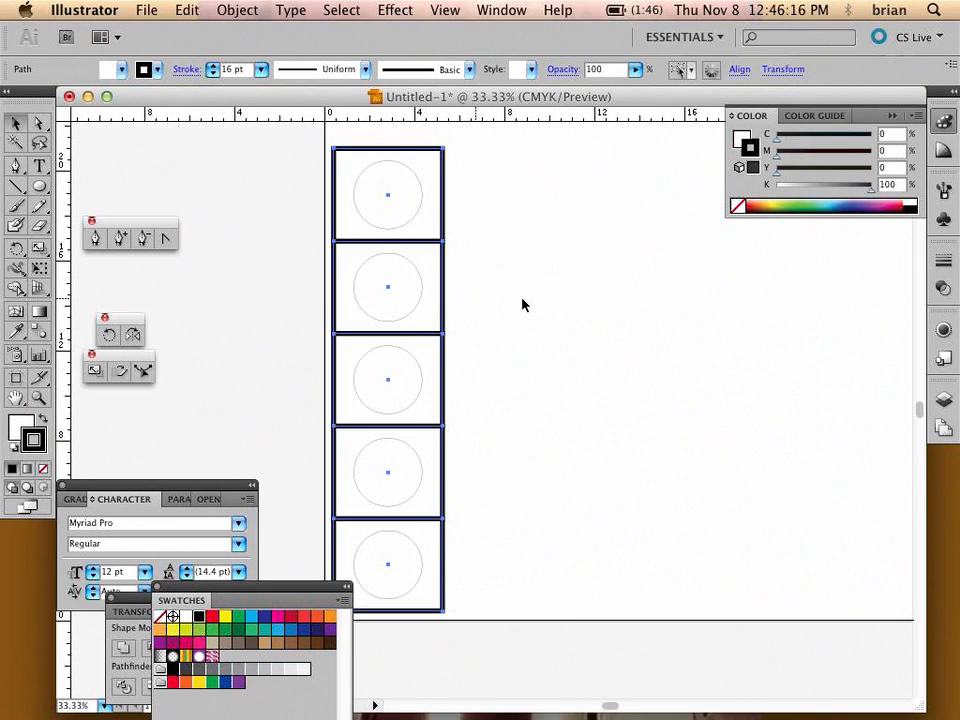
pyautogui.click(635, 70)
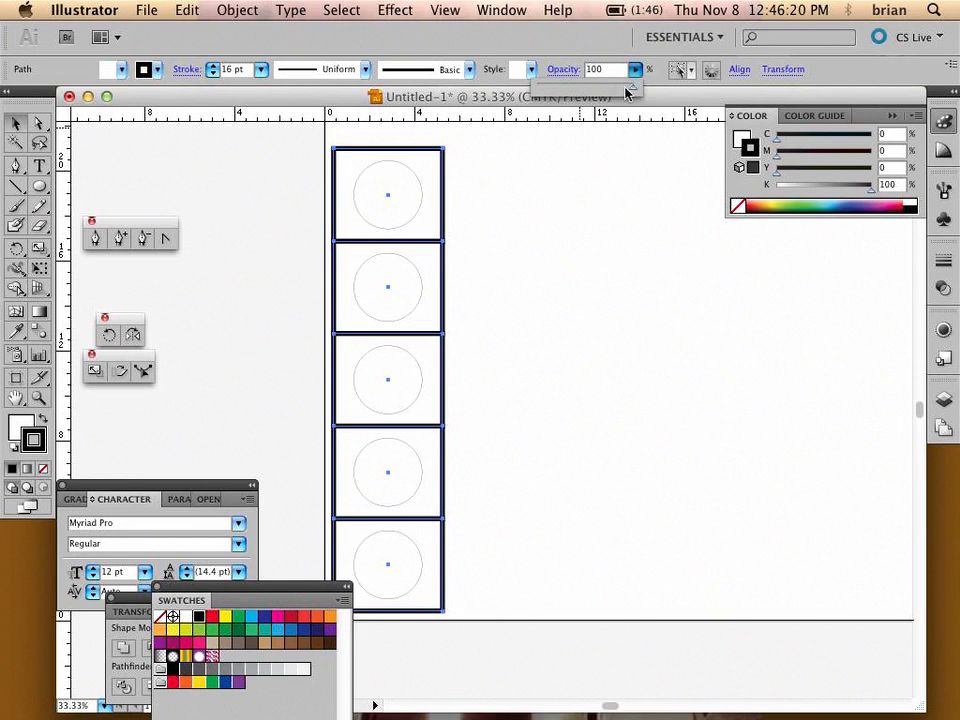
pyautogui.moveTo(632, 87); pyautogui.dragTo(584, 92)
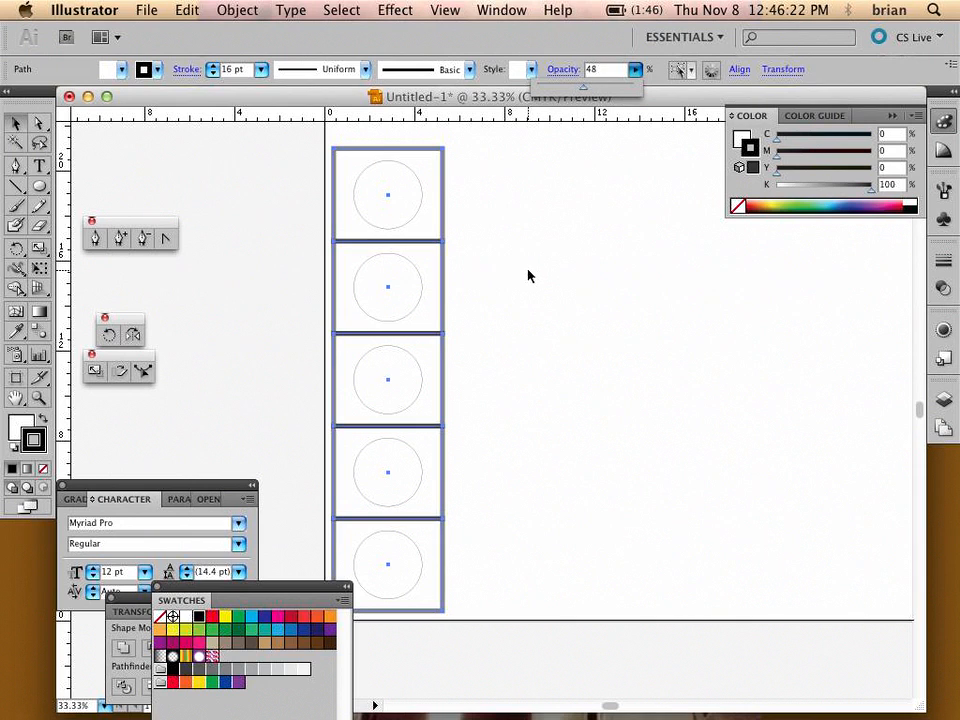
pyautogui.click(508, 536)
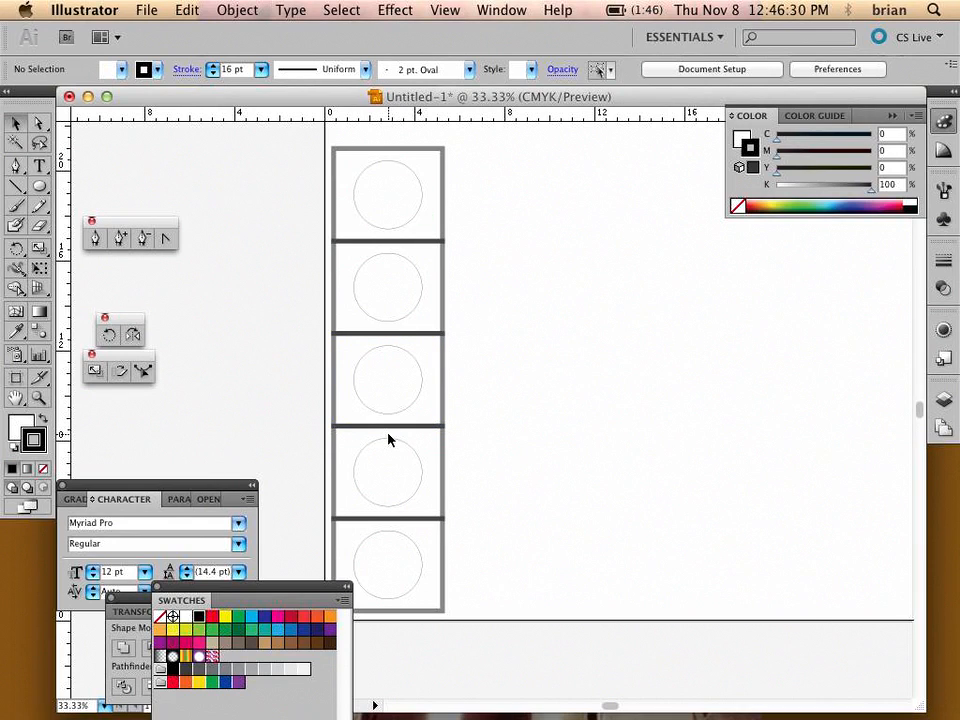
# - Delete the bottom segments of the upper four rectangles so that each shared edge keeps only one line
pyautogui.click(459, 521)
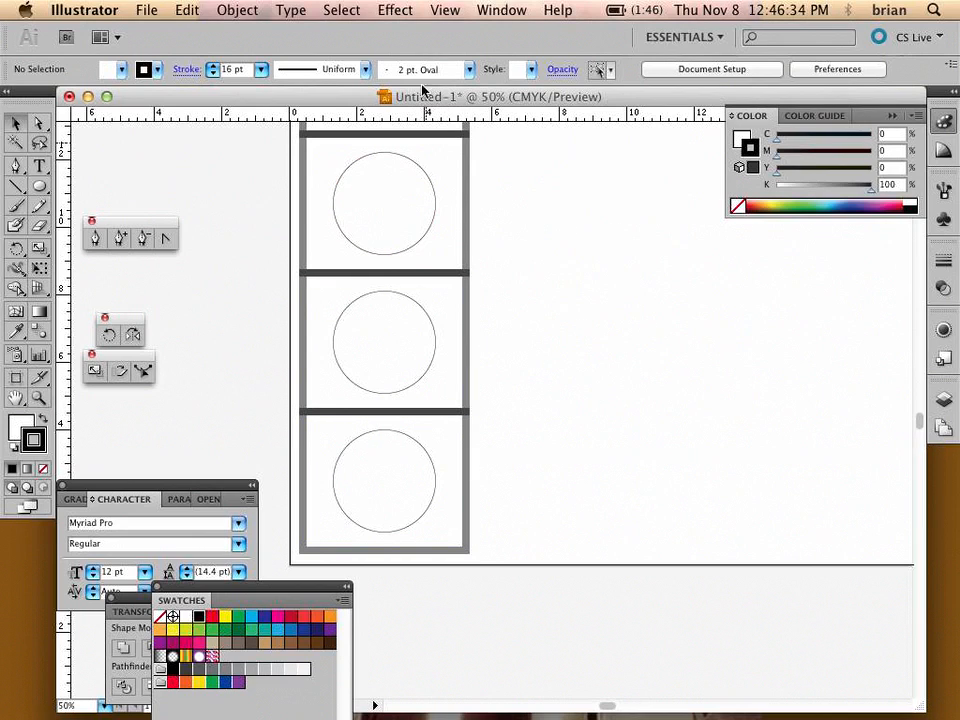
pyautogui.keyDown('alt'); pyautogui.click(507, 325); pyautogui.keyUp('alt')
pyautogui.keyDown('alt'); pyautogui.click(514, 332); pyautogui.keyUp('alt')
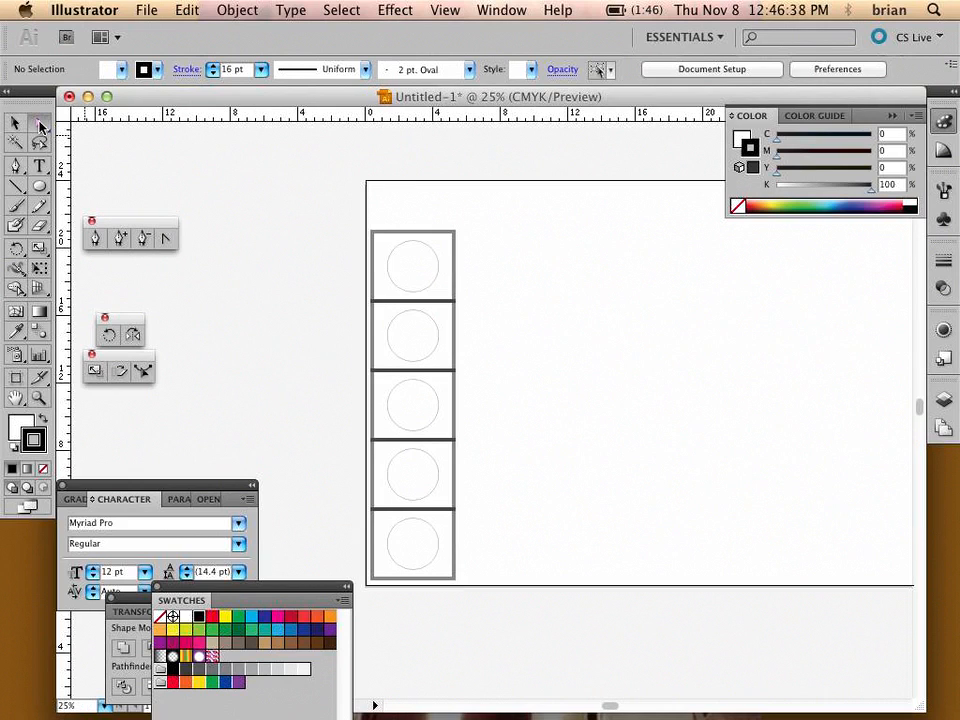
pyautogui.moveTo(40, 124); pyautogui.dragTo(116, 130)
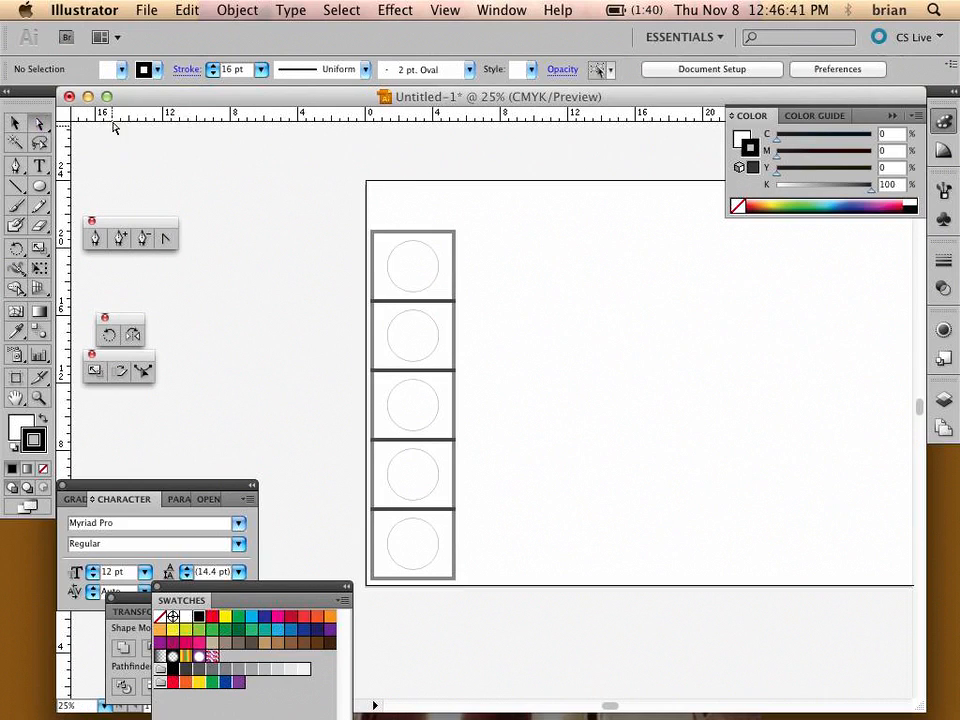
pyautogui.click(431, 305)
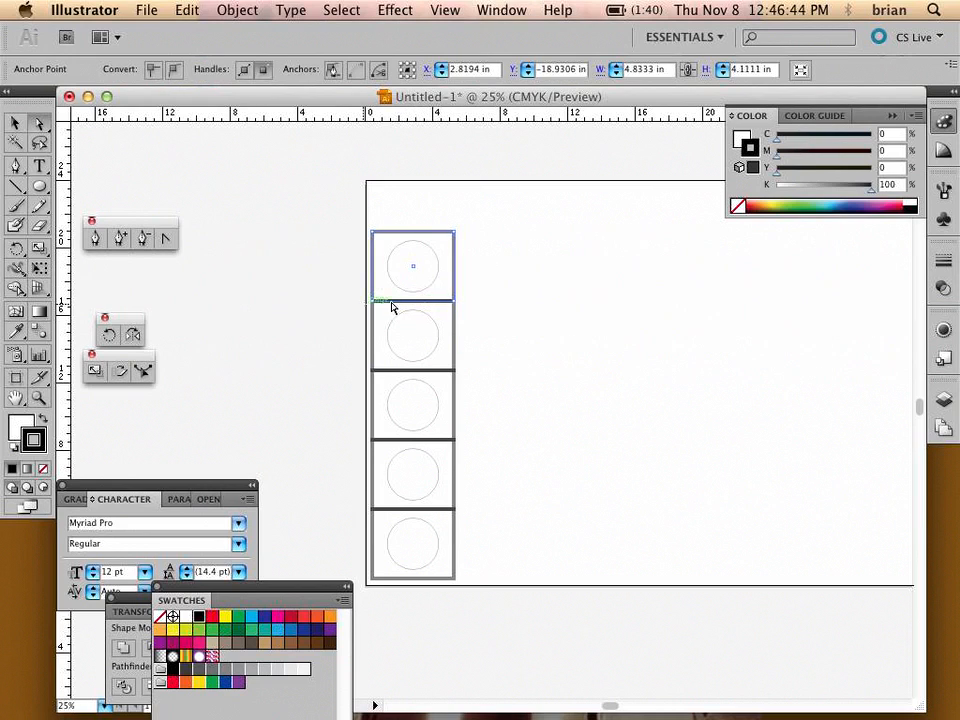
pyautogui.keyDown('shift'); pyautogui.click(440, 370); pyautogui.keyUp('shift')
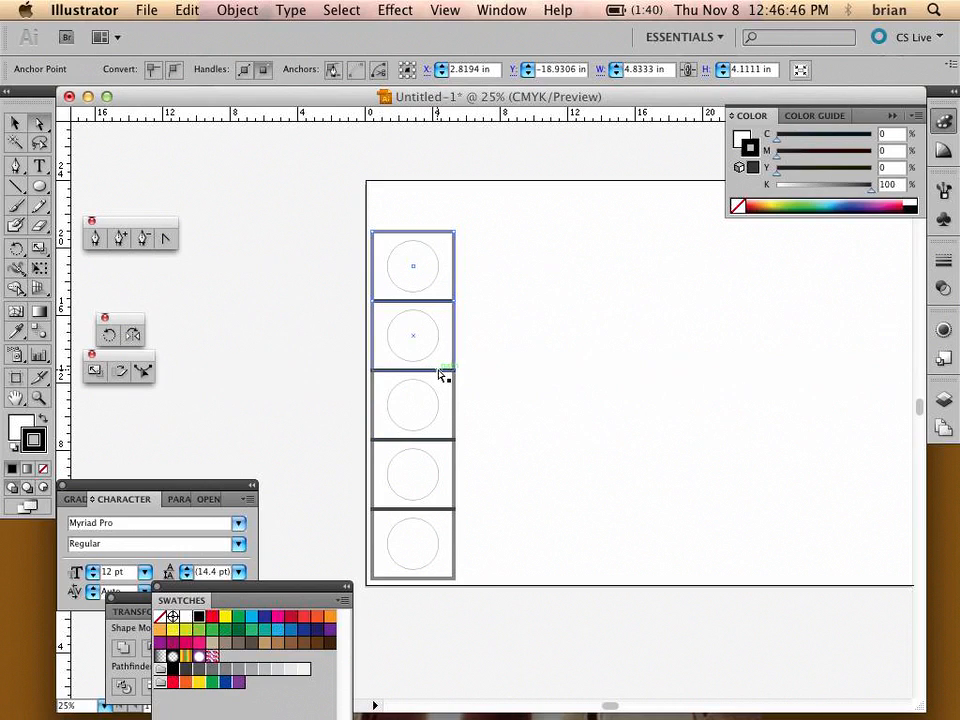
pyautogui.keyDown('shift'); pyautogui.click(437, 441); pyautogui.keyUp('shift')
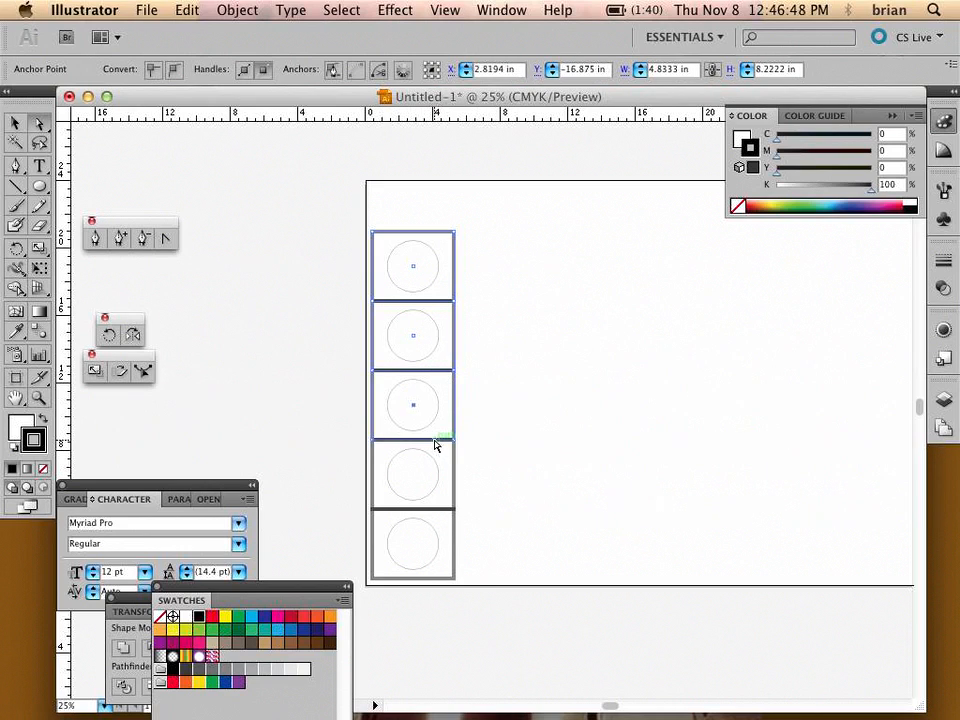
pyautogui.keyDown('shift'); pyautogui.click(435, 509); pyautogui.keyUp('shift')
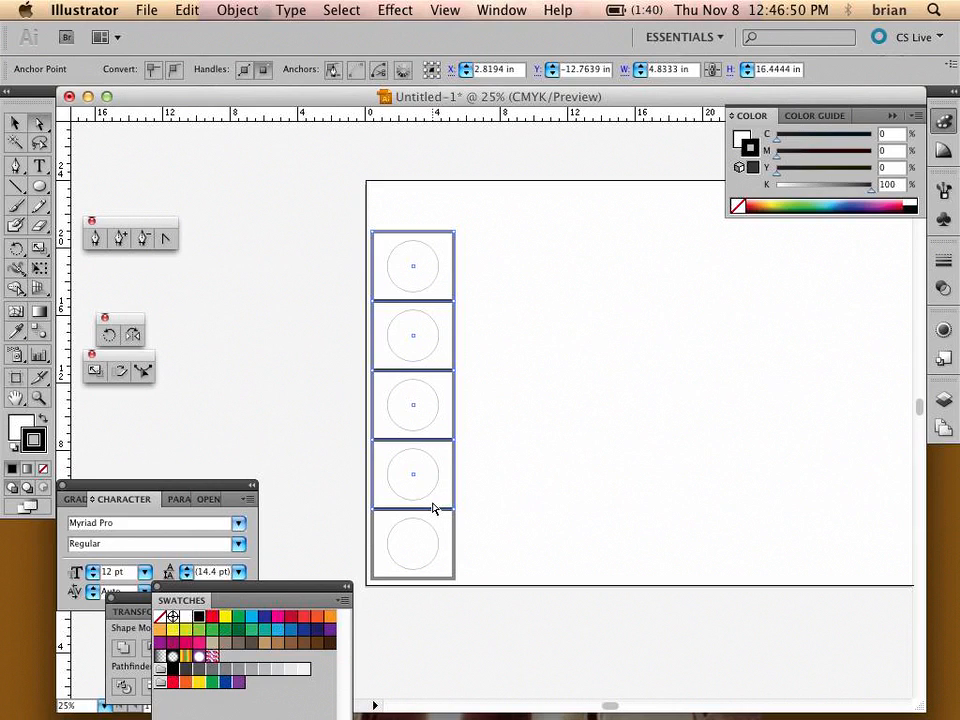
pyautogui.press('Delete')
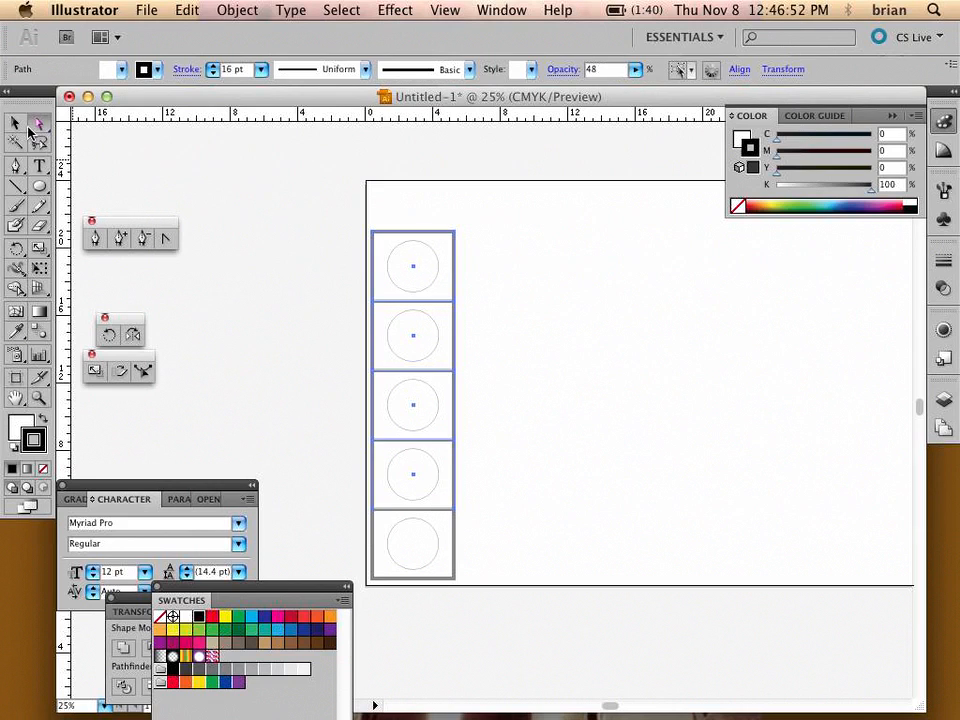
pyautogui.click(15, 122)
pyautogui.click(456, 257)
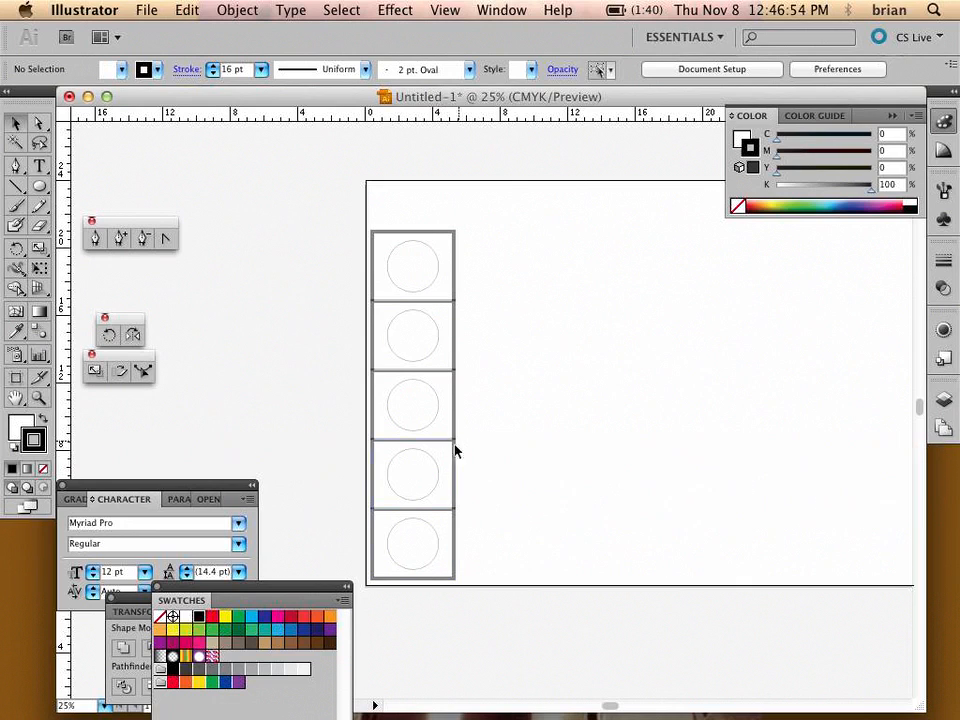
# - Try to pull the fourth rectangle from the top out of the column, and undo the move
pyautogui.click(429, 458)
pyautogui.click(484, 411)
pyautogui.click(480, 414)
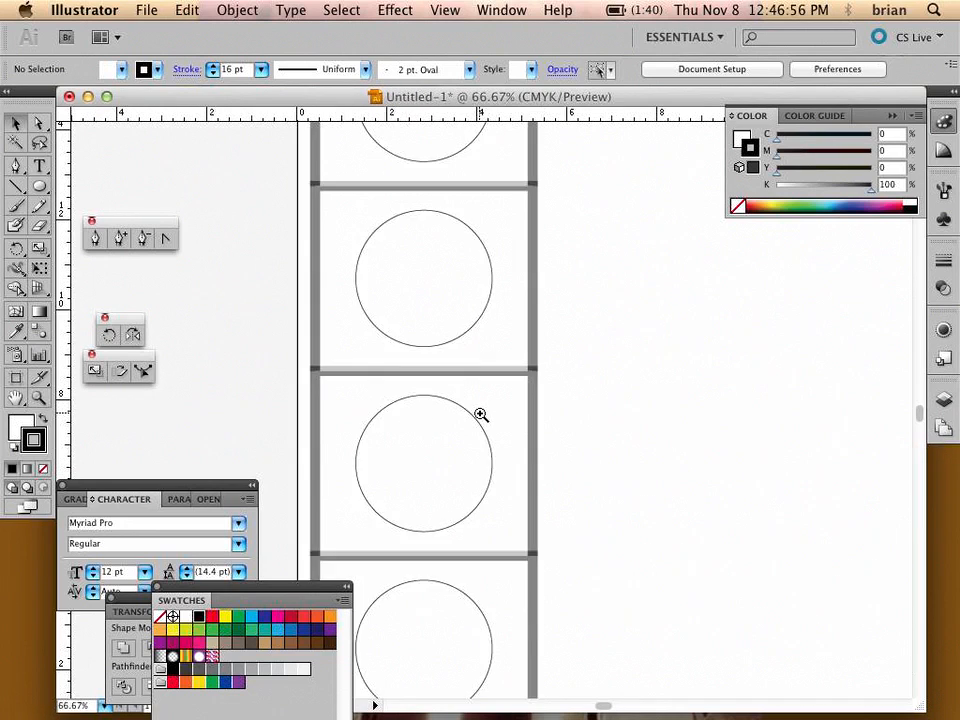
pyautogui.click(480, 414)
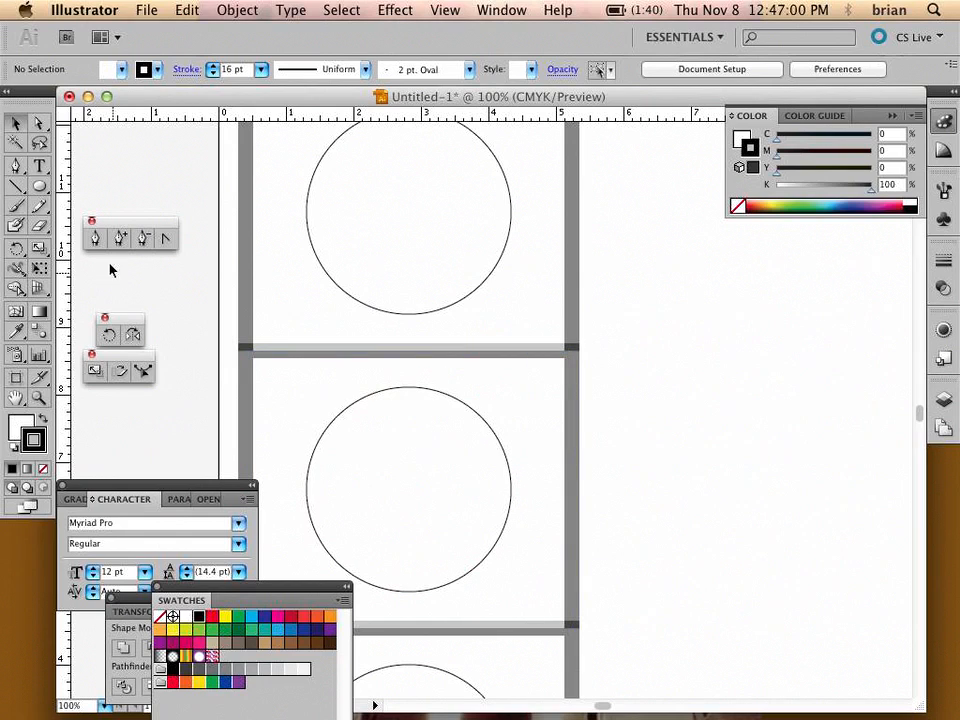
pyautogui.click(39, 122)
pyautogui.click(15, 122)
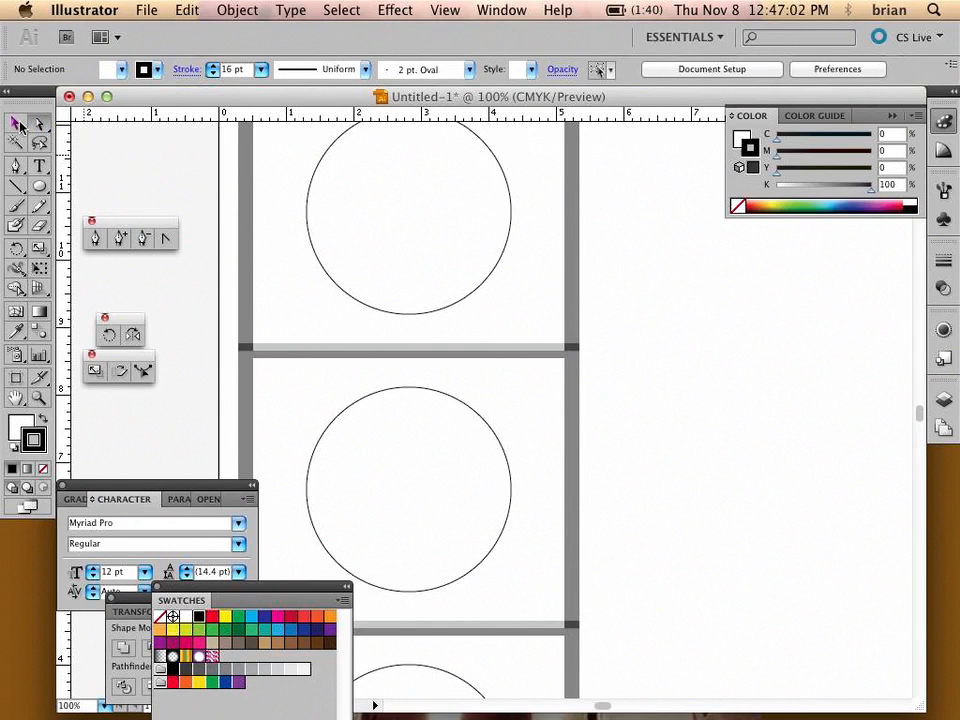
pyautogui.moveTo(572, 404); pyautogui.dragTo(920, 320)
pyautogui.press('super+z')
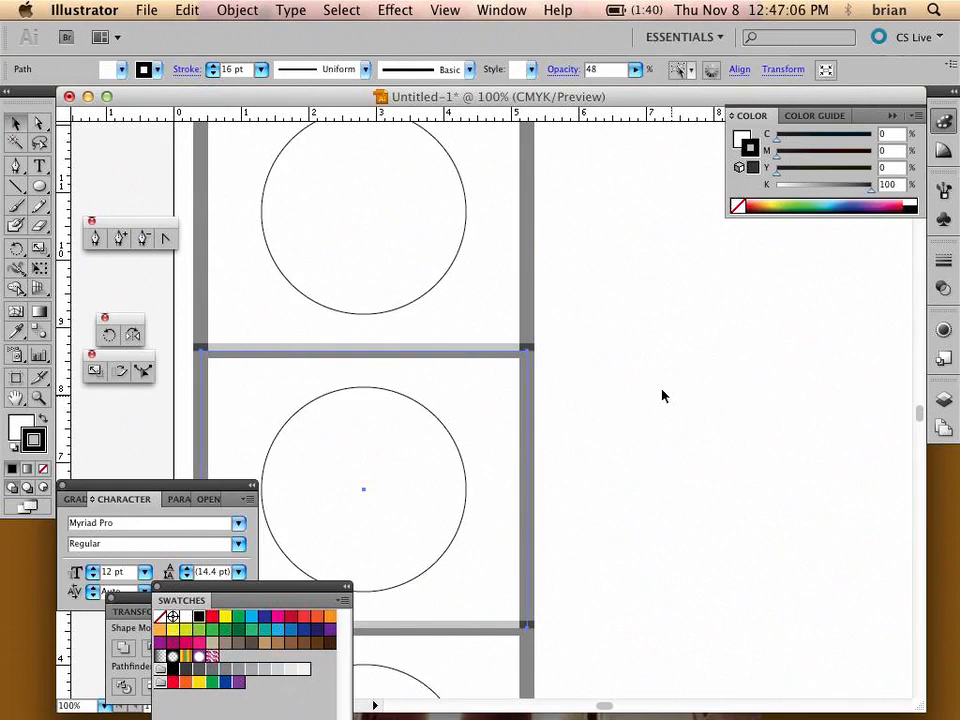
# - Move the three-sided fourth rectangle about 5.6 in to the right of the column and deselect it
pyautogui.moveTo(649, 396); pyautogui.dragTo(521, 265)
pyautogui.moveTo(332, 236); pyautogui.dragTo(712, 227)
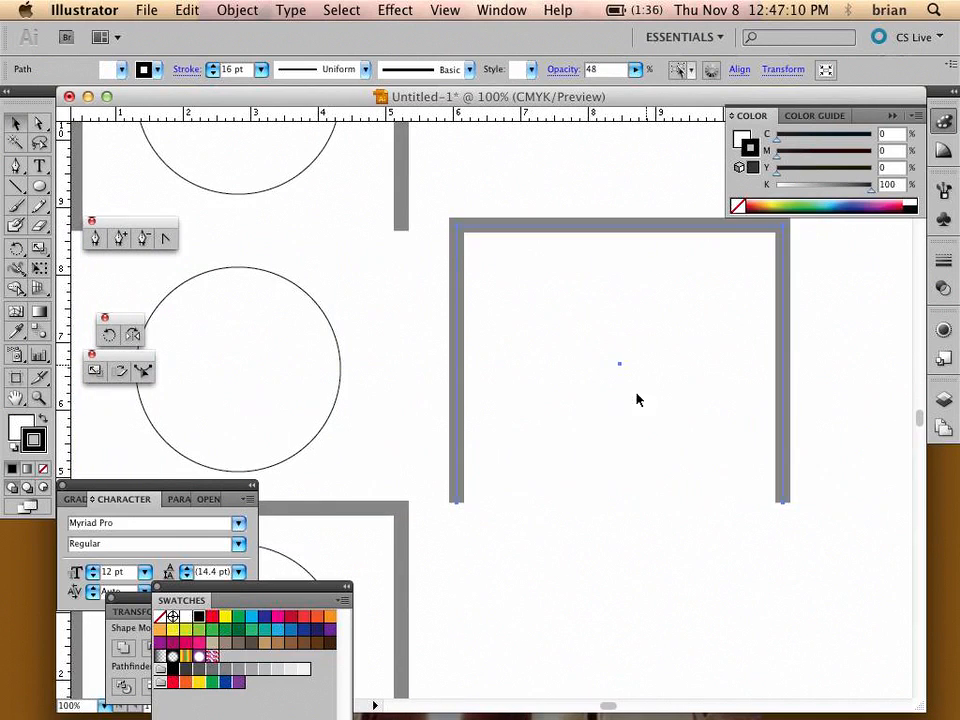
pyautogui.keyDown('alt'); pyautogui.keyDown('super'); pyautogui.click(575, 450); pyautogui.keyUp('super'); pyautogui.keyUp('alt')
pyautogui.keyDown('alt'); pyautogui.keyDown('super'); pyautogui.click(572, 457); pyautogui.keyUp('super'); pyautogui.keyUp('alt')
pyautogui.keyDown('alt'); pyautogui.keyDown('super'); pyautogui.click(570, 461); pyautogui.keyUp('super'); pyautogui.keyUp('alt')
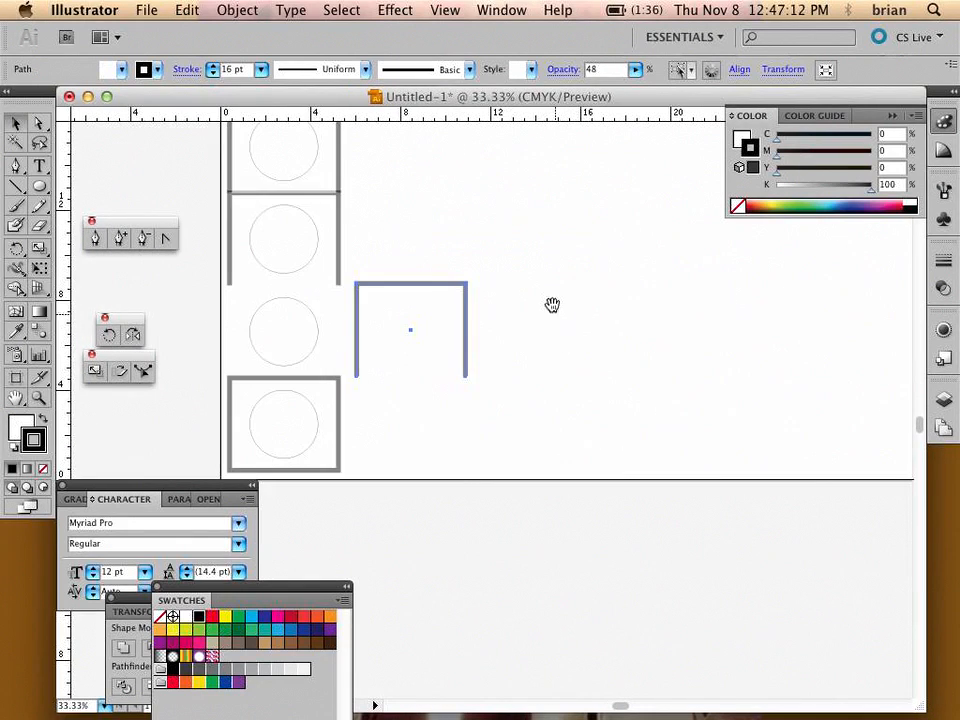
pyautogui.moveTo(552, 304); pyautogui.dragTo(557, 413)
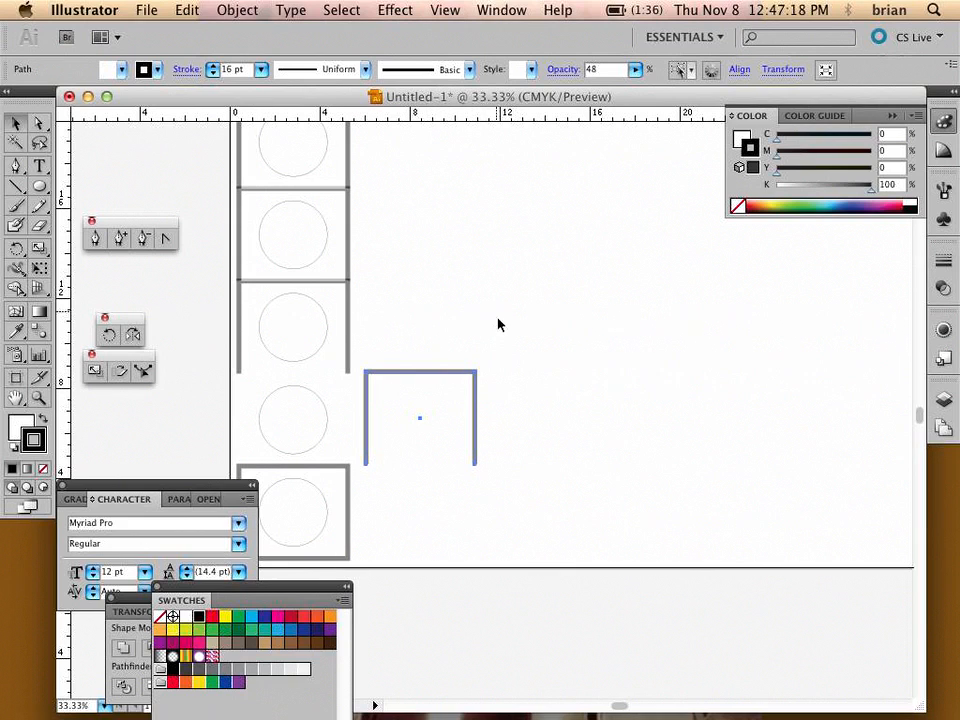
pyautogui.click(504, 384)
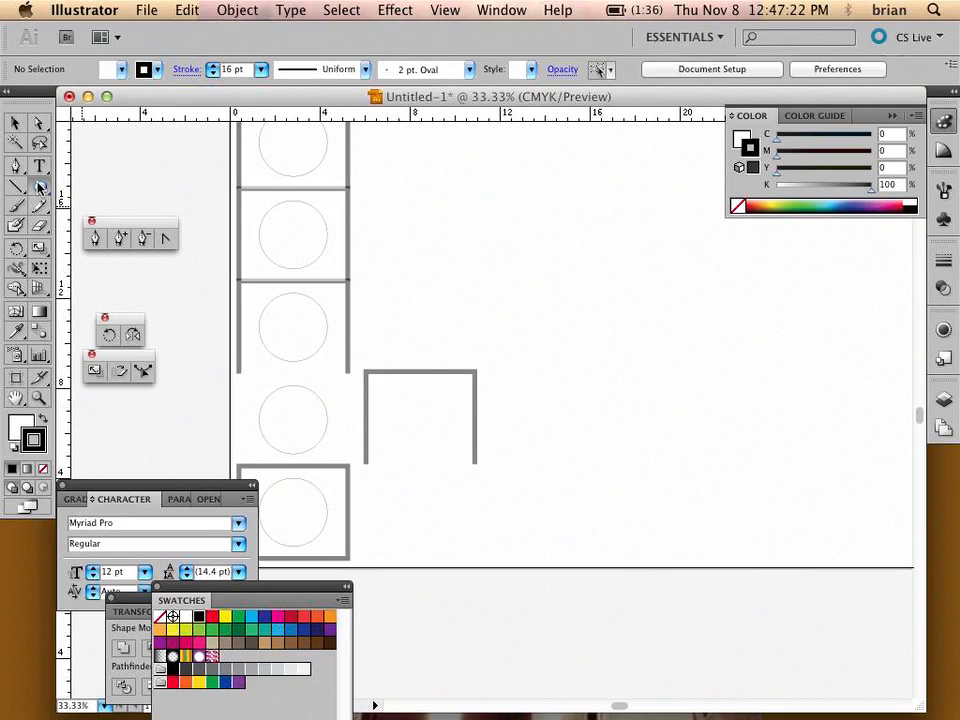
# - Draw a flat-topped hexagon about 7 in wide with the Polygon tool in the empty area right of the rectangles
pyautogui.moveTo(40, 187); pyautogui.dragTo(86, 246)
pyautogui.moveTo(570, 304); pyautogui.dragTo(291, 354)
pyautogui.moveTo(391, 269)
pyautogui.mouseDown()
pyautogui.moveTo(457, 380)
pyautogui.moveTo(405, 347)
pyautogui.mouseUp()
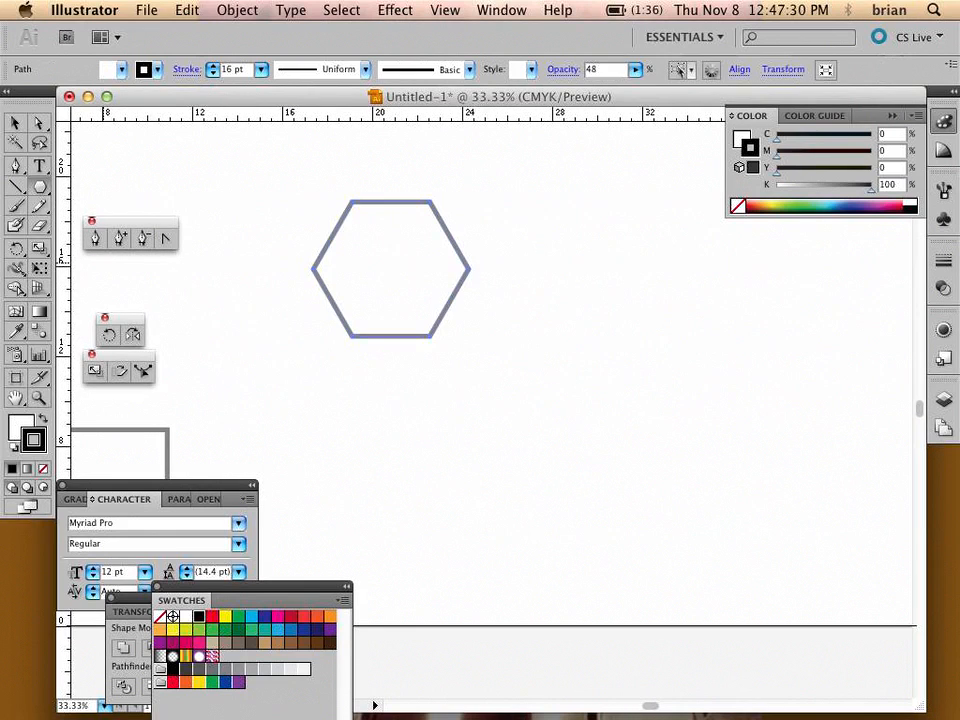
# - Copy the hexagon twice, snapping one copy against its lower-right edge and the other against its upper-right edge
pyautogui.click(15, 122)
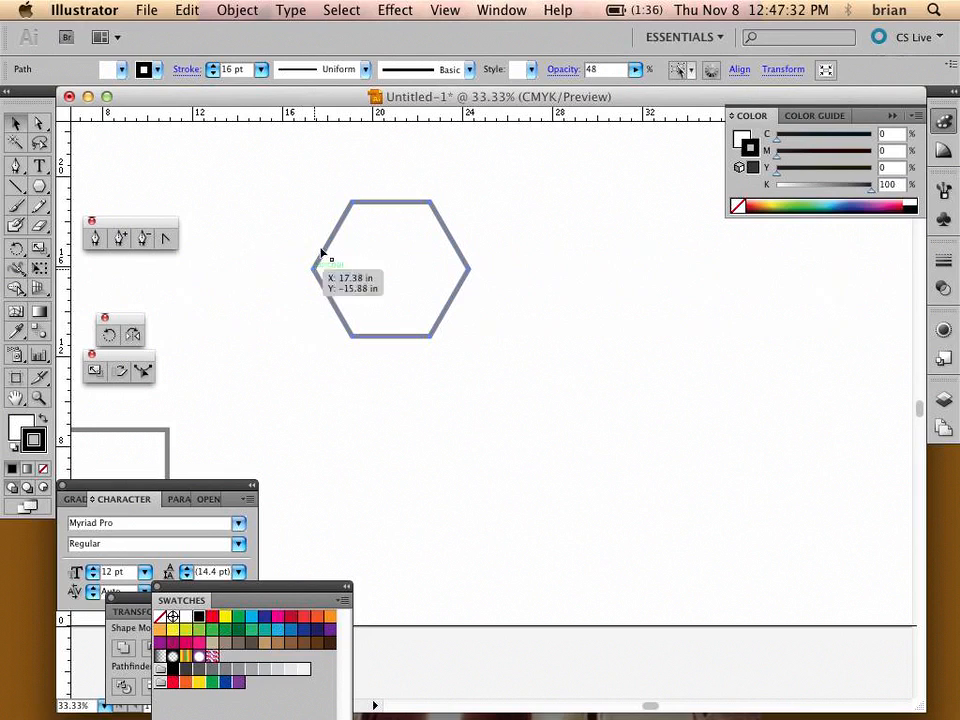
pyautogui.moveTo(353, 206); pyautogui.dragTo(468, 270)
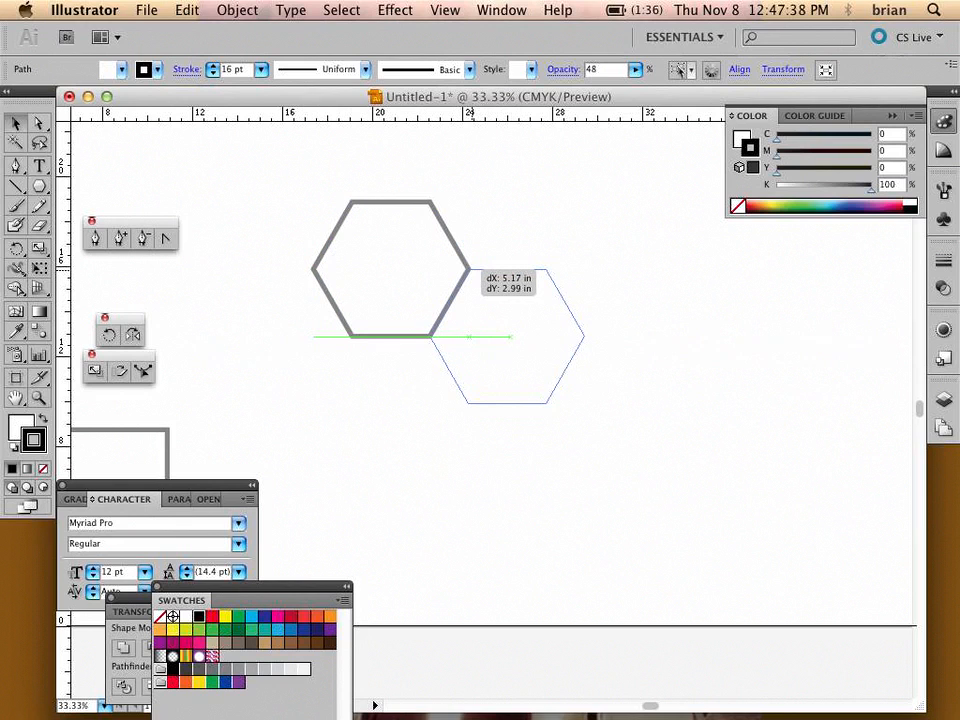
pyautogui.moveTo(469, 271); pyautogui.dragTo(598, 168)
pyautogui.moveTo(578, 297); pyautogui.dragTo(468, 268)
pyautogui.click(582, 299)
# - Add a fourth hexagon copy that snaps into the right-hand notch between the upper and lower hexagons
pyautogui.hscroll(5, 582, 299)
pyautogui.scroll(1, 582, 299)
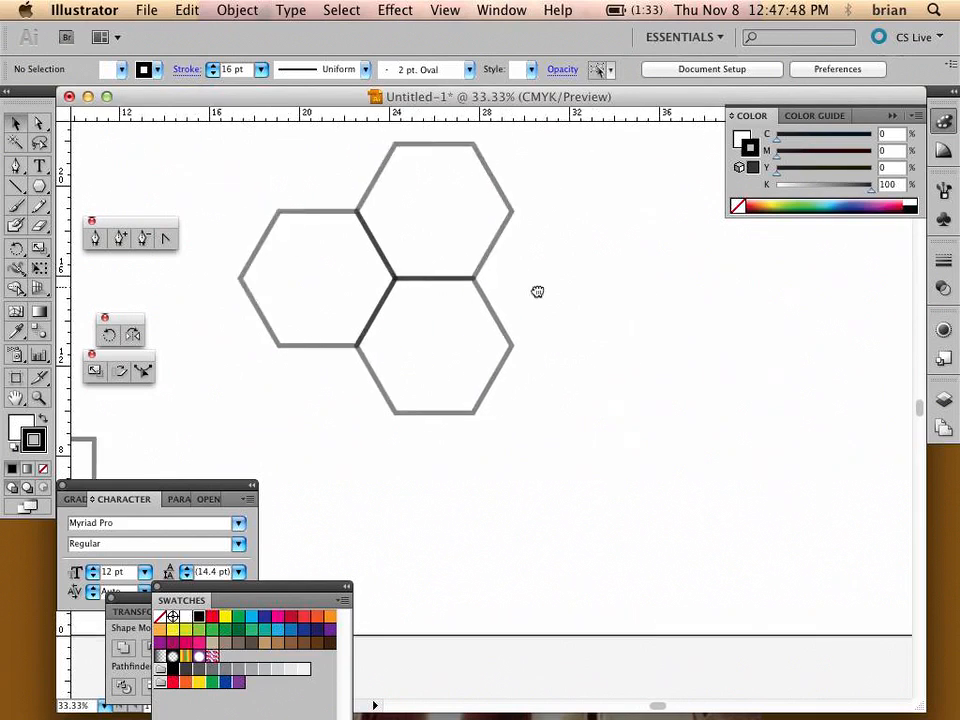
pyautogui.moveTo(304, 240); pyautogui.dragTo(368, 296)
pyautogui.click(506, 358)
pyautogui.moveTo(506, 358); pyautogui.dragTo(586, 495)
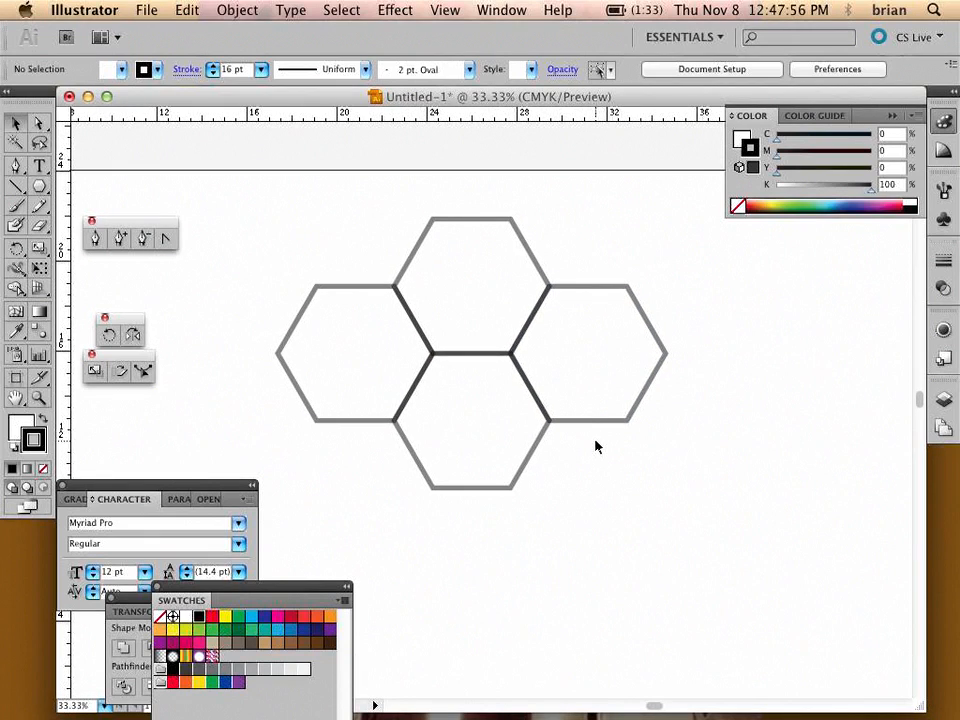
# - Check whether Smart Guides and Snap to Point are enabled, leaving both settings as they are
pyautogui.click(38, 122)
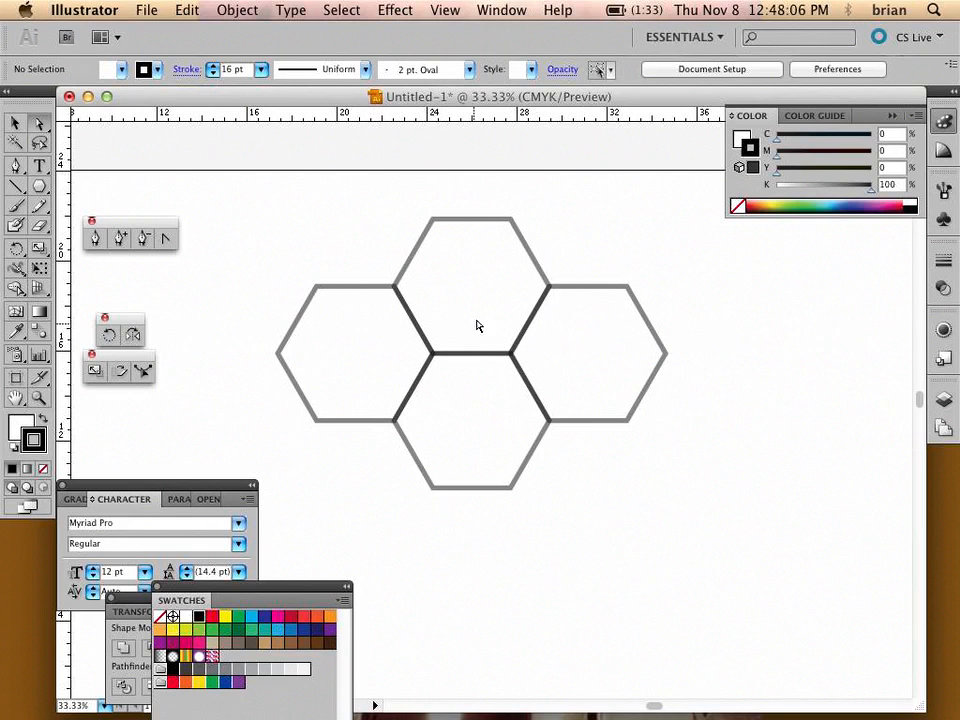
pyautogui.click(444, 10)
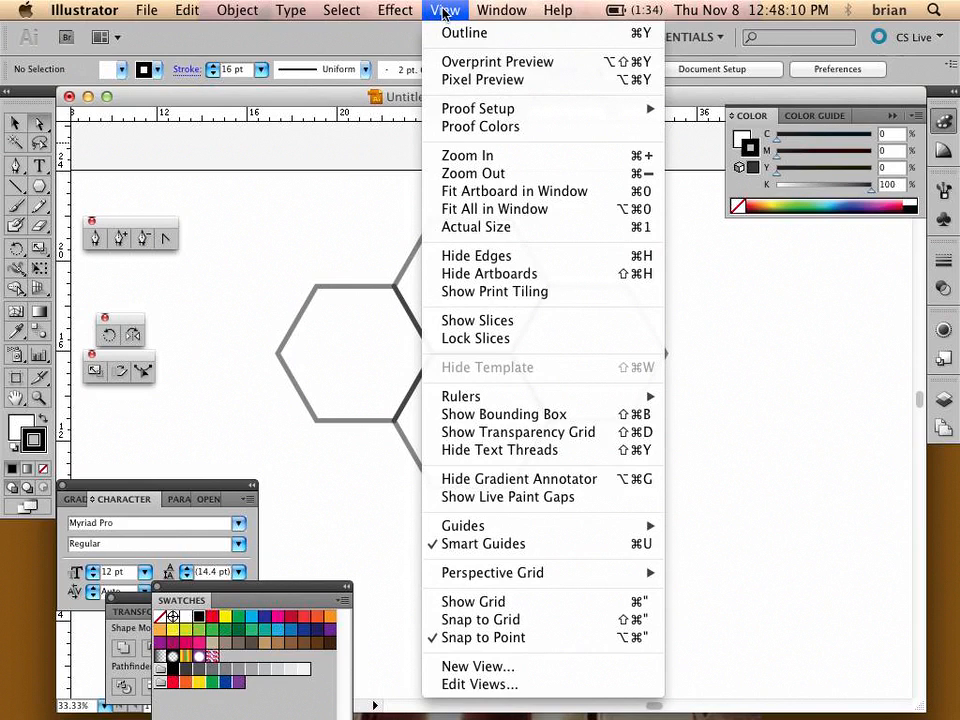
pyautogui.click(444, 10)
pyautogui.click(444, 10)
pyautogui.click(444, 10)
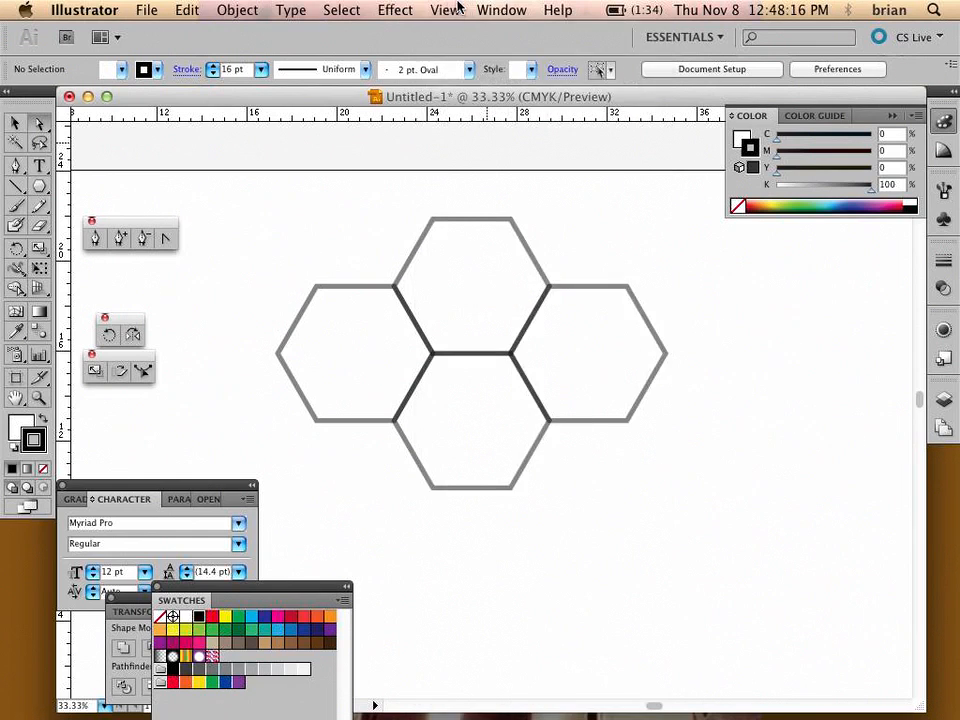
pyautogui.click(442, 9)
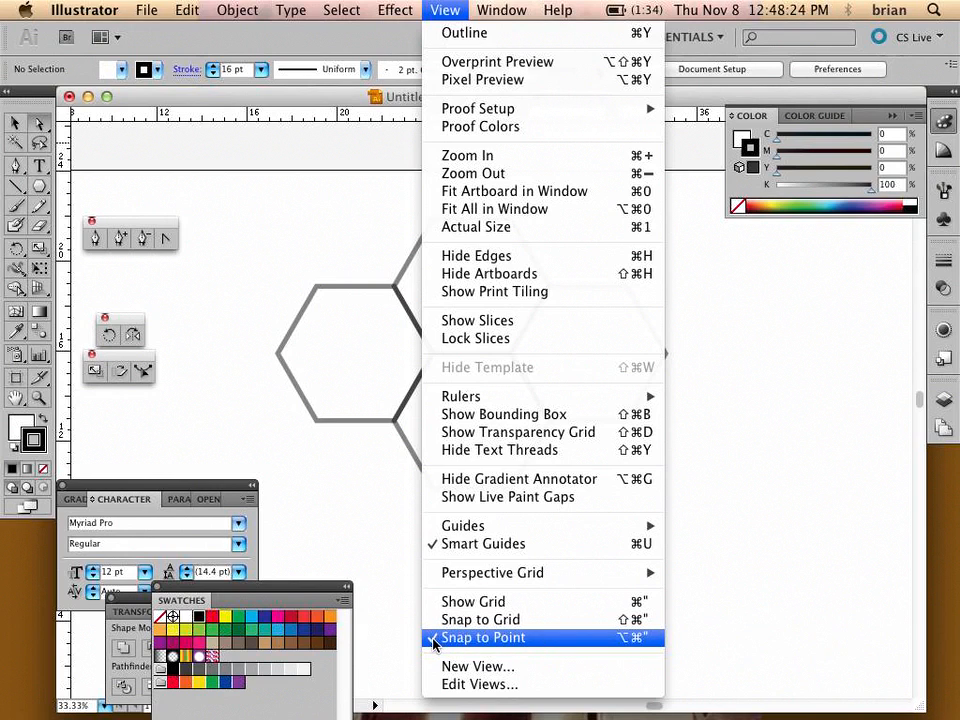
pyautogui.click(768, 513)
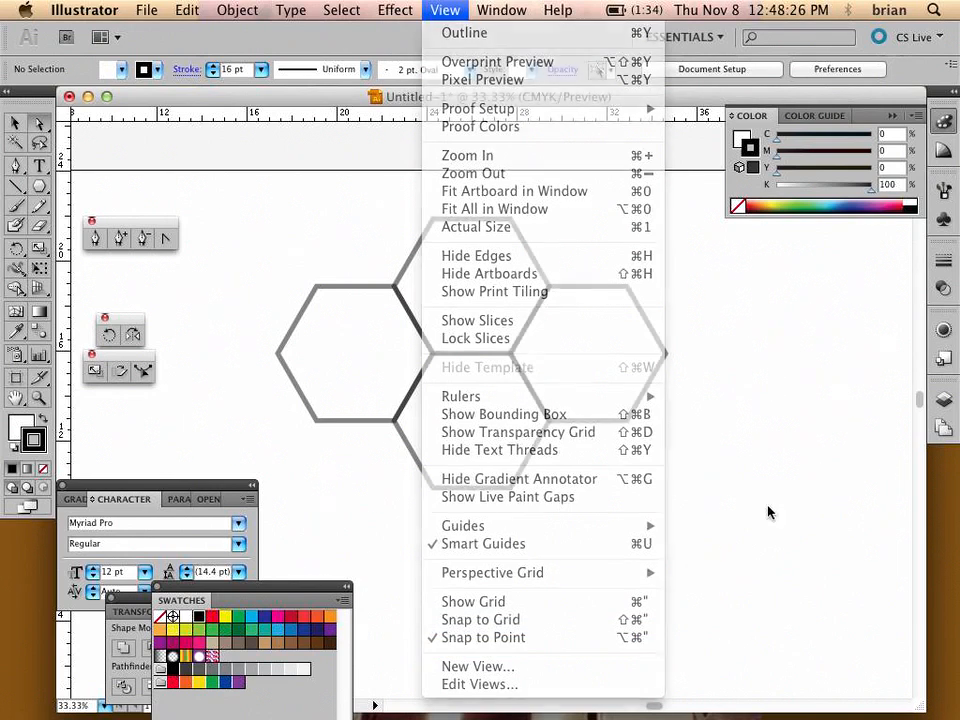
# - Delete one of the two overlapping lines on each shared inner edge of the four hexagons with the Direct Selection tool
pyautogui.click(16, 122)
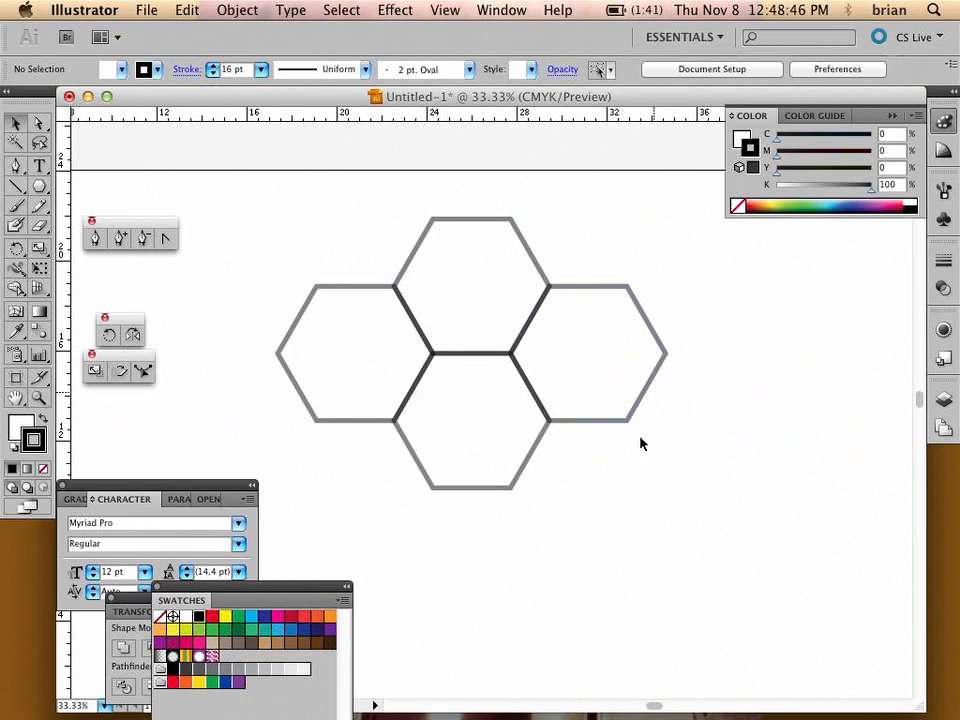
pyautogui.click(38, 122)
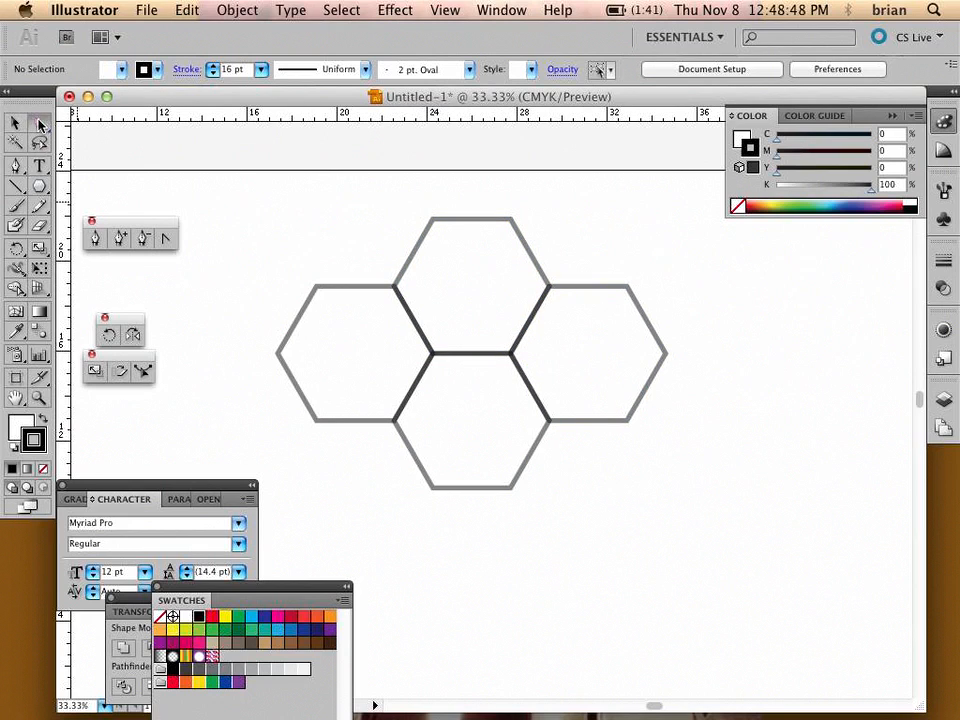
pyautogui.press('z')
pyautogui.click(456, 395)
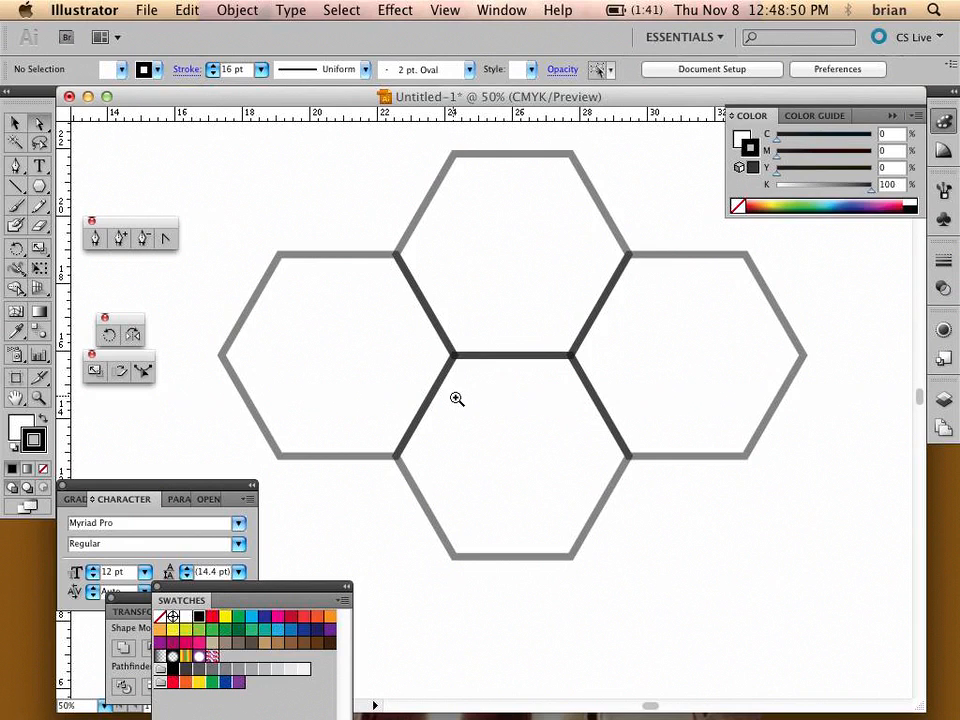
pyautogui.click(456, 396)
pyautogui.hscroll(5, 498, 394)
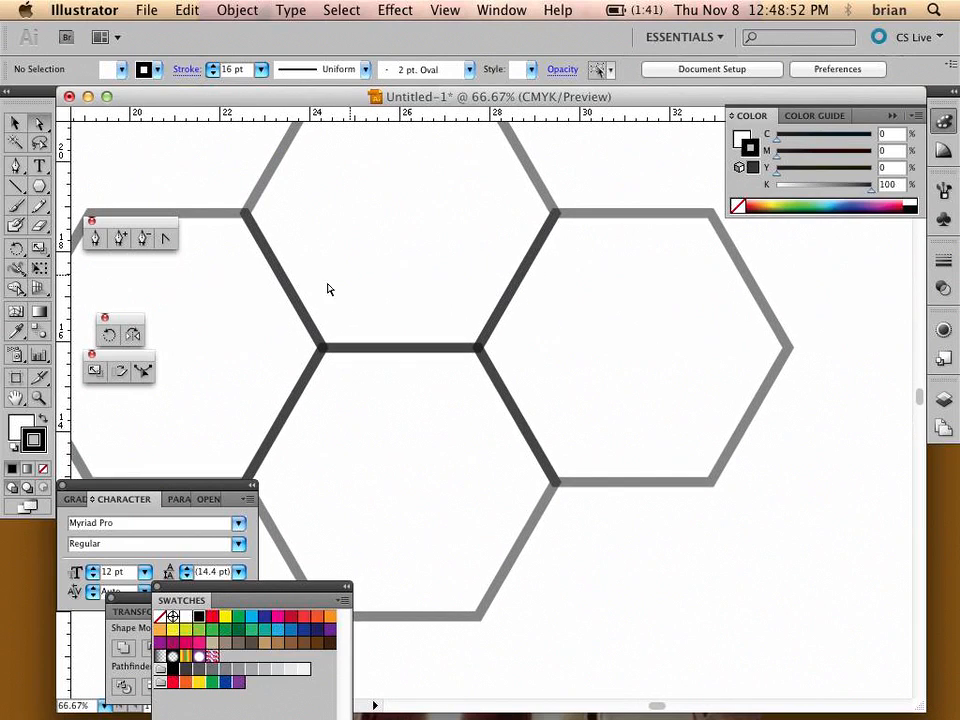
pyautogui.click(300, 310)
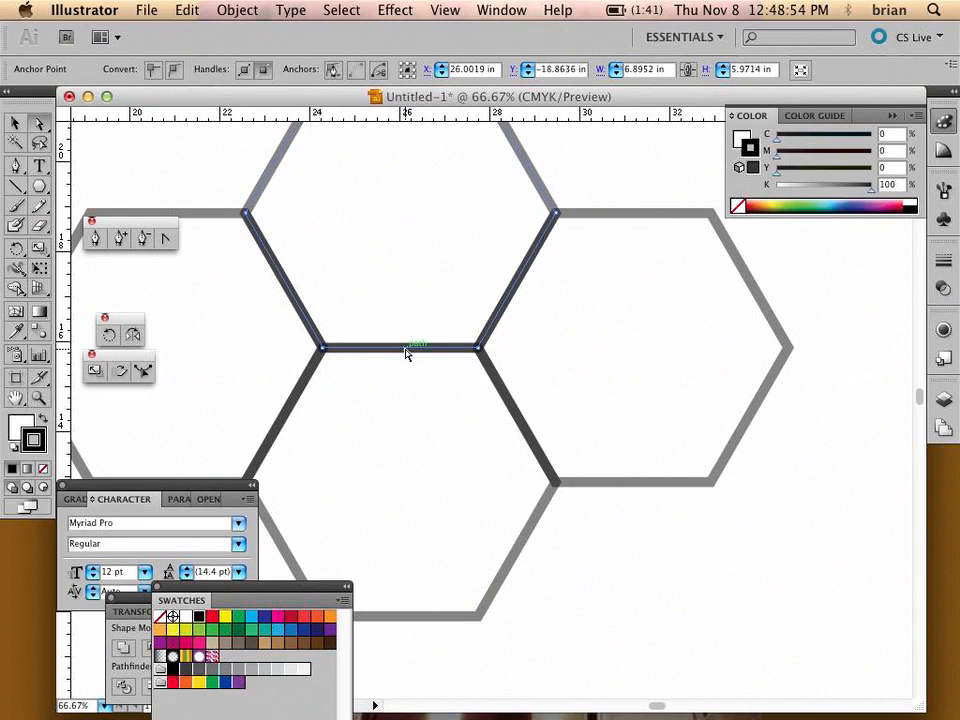
pyautogui.keyDown('shift'); pyautogui.click(507, 304); pyautogui.keyUp('shift')
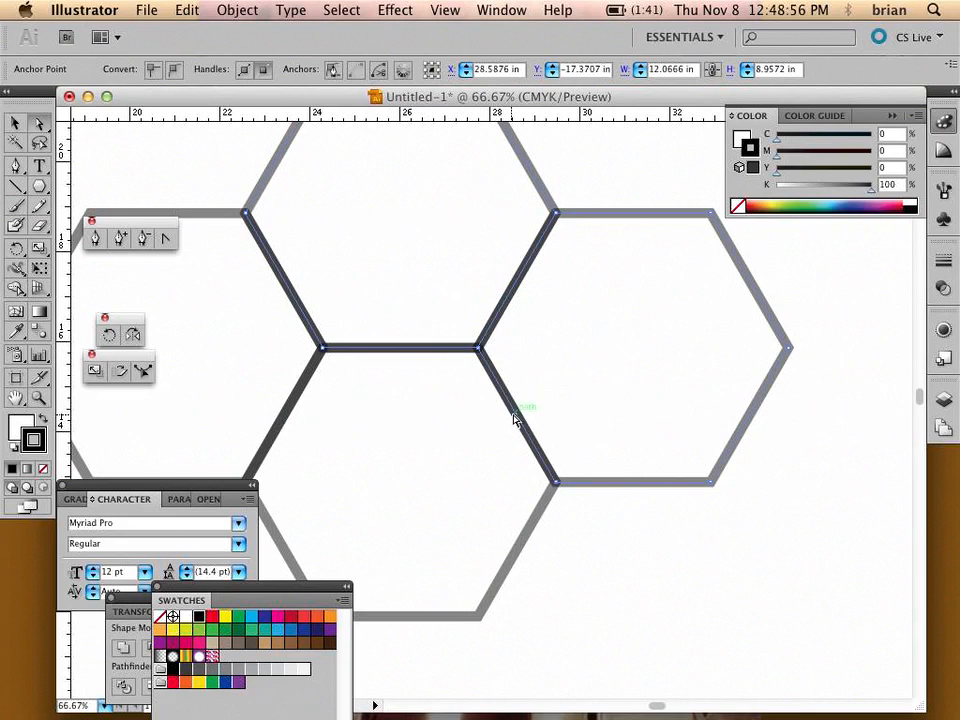
pyautogui.keyDown('shift'); pyautogui.click(287, 404); pyautogui.keyUp('shift')
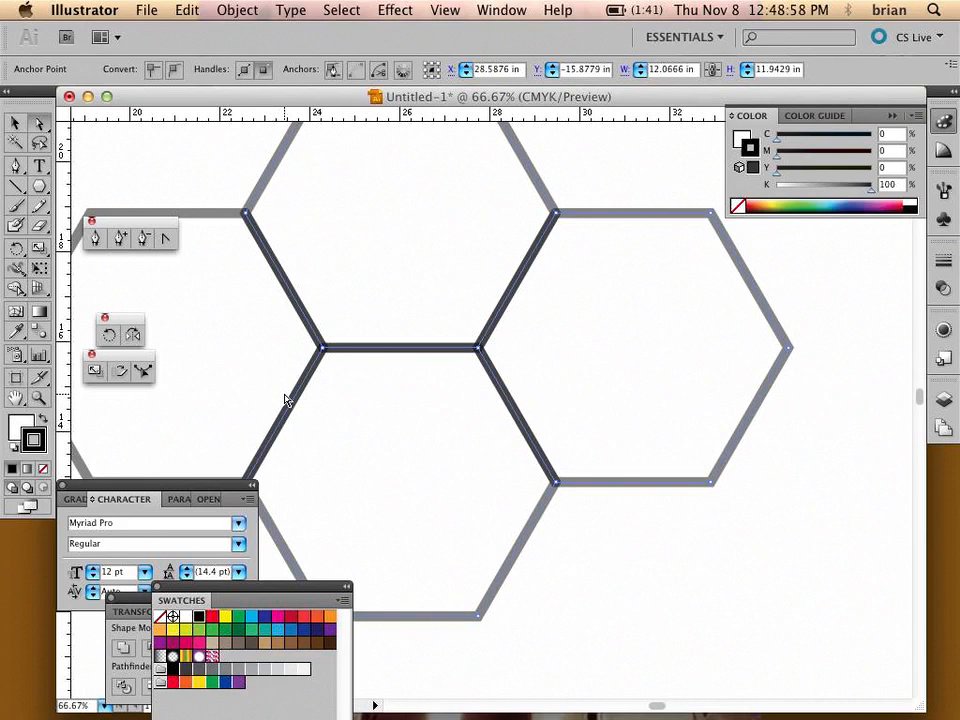
pyautogui.press('Delete')
pyautogui.click(405, 462)
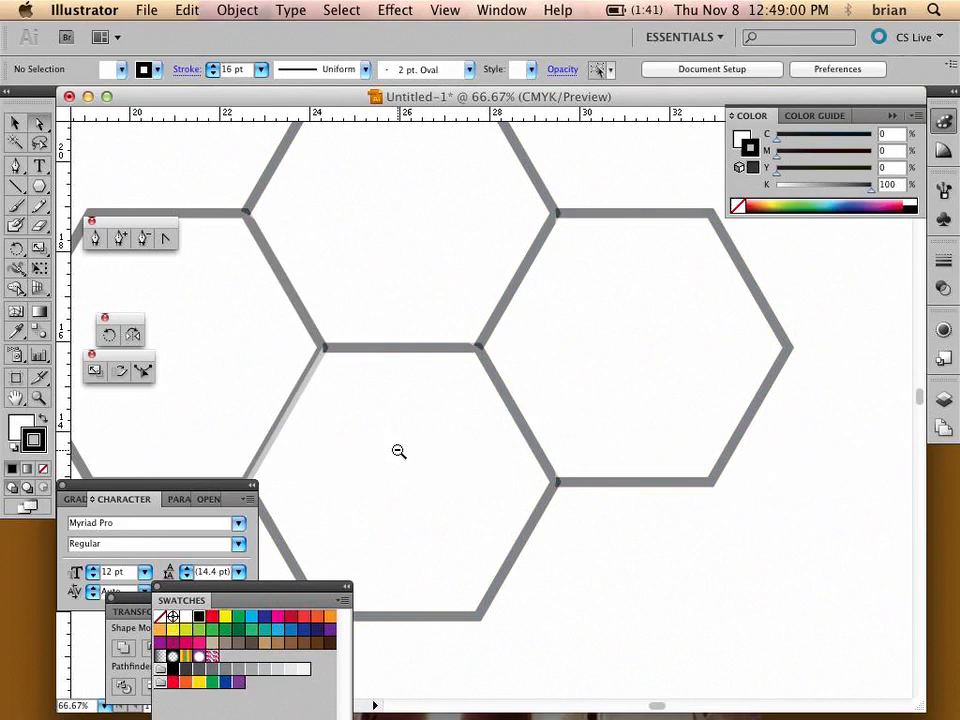
pyautogui.press('super+minus')
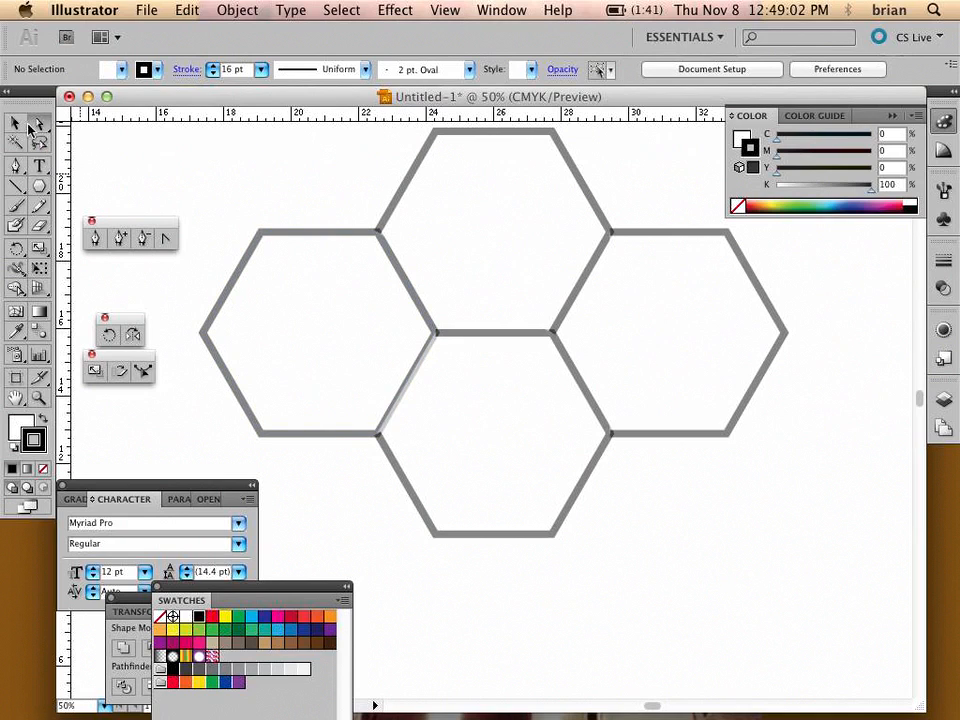
# - Move the five shared inner edges of the hexagons from the bg cut layer to the bg score layer, keeping their position
pyautogui.click(407, 281)
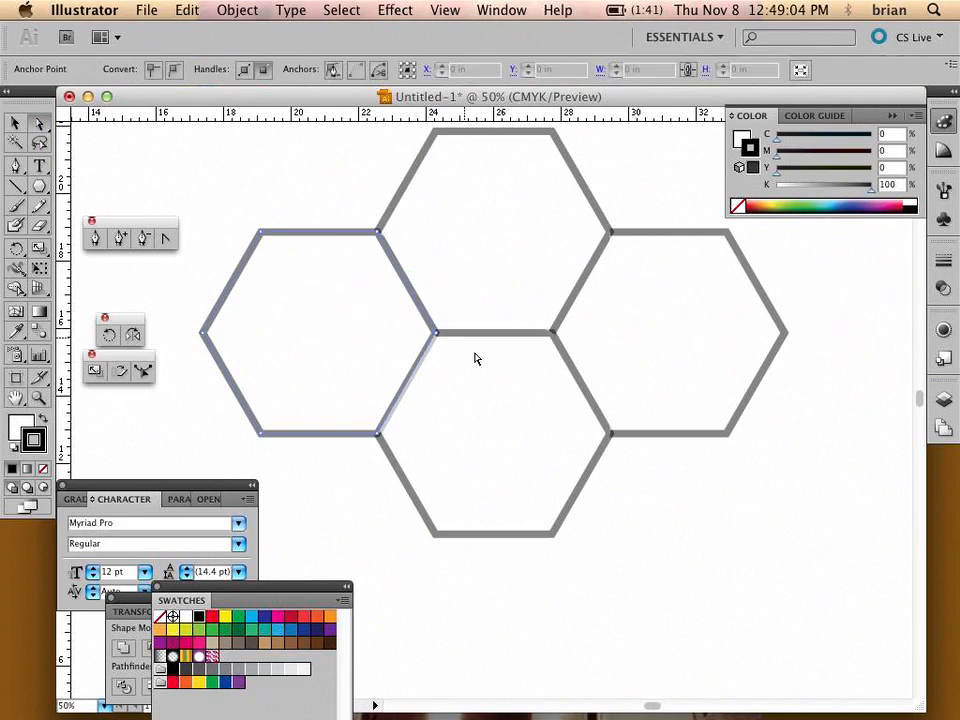
pyautogui.keyDown('shift'); pyautogui.click(415, 375); pyautogui.keyUp('shift')
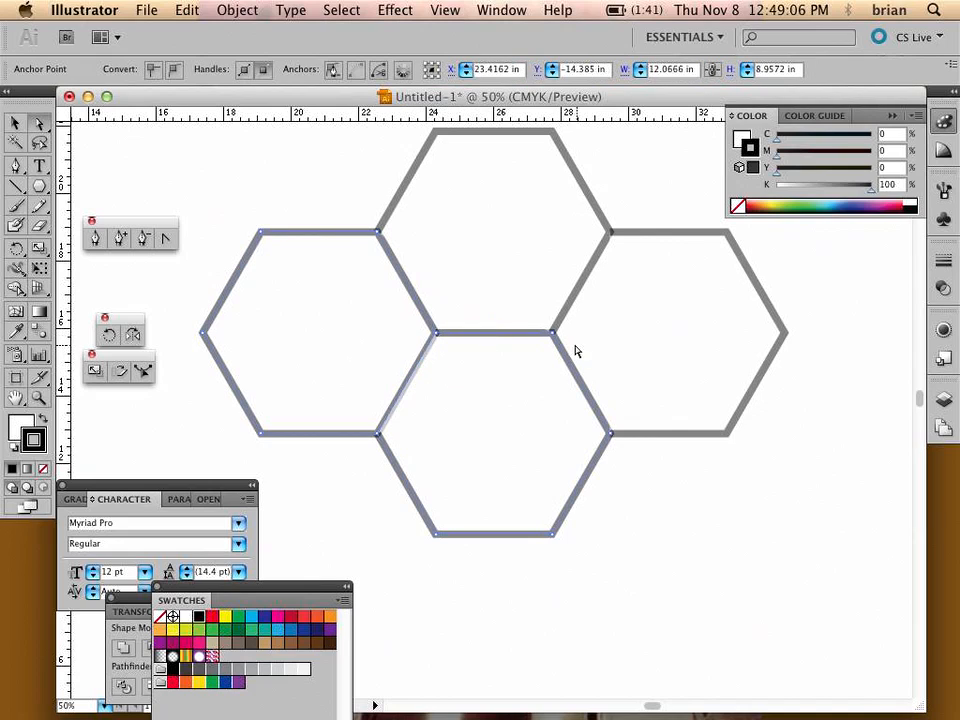
pyautogui.keyDown('shift'); pyautogui.click(578, 289); pyautogui.keyUp('shift')
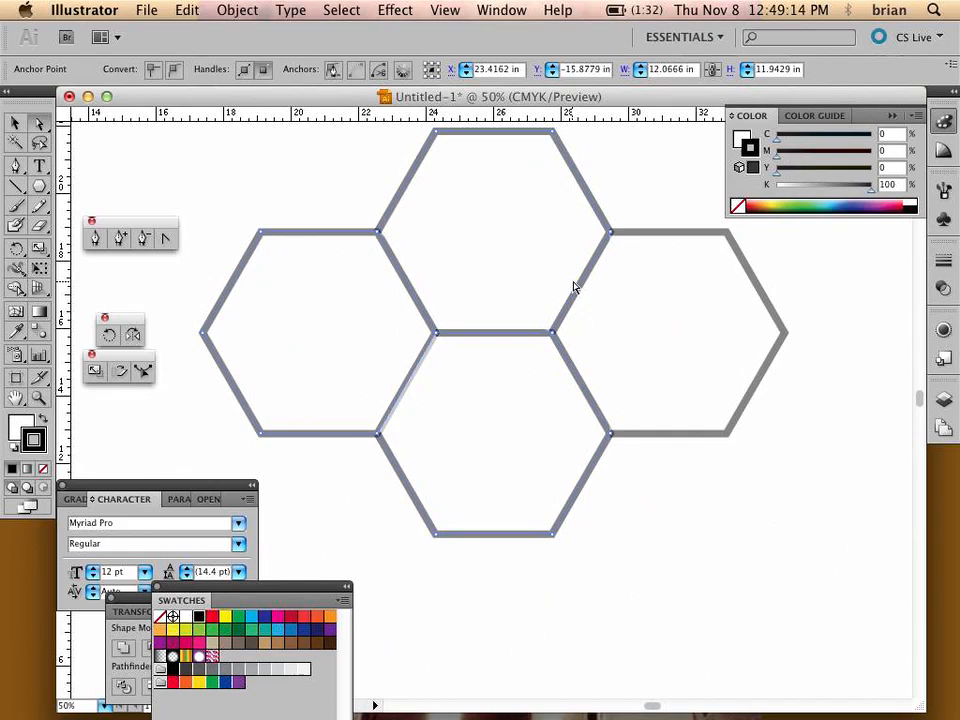
pyautogui.press('Delete')
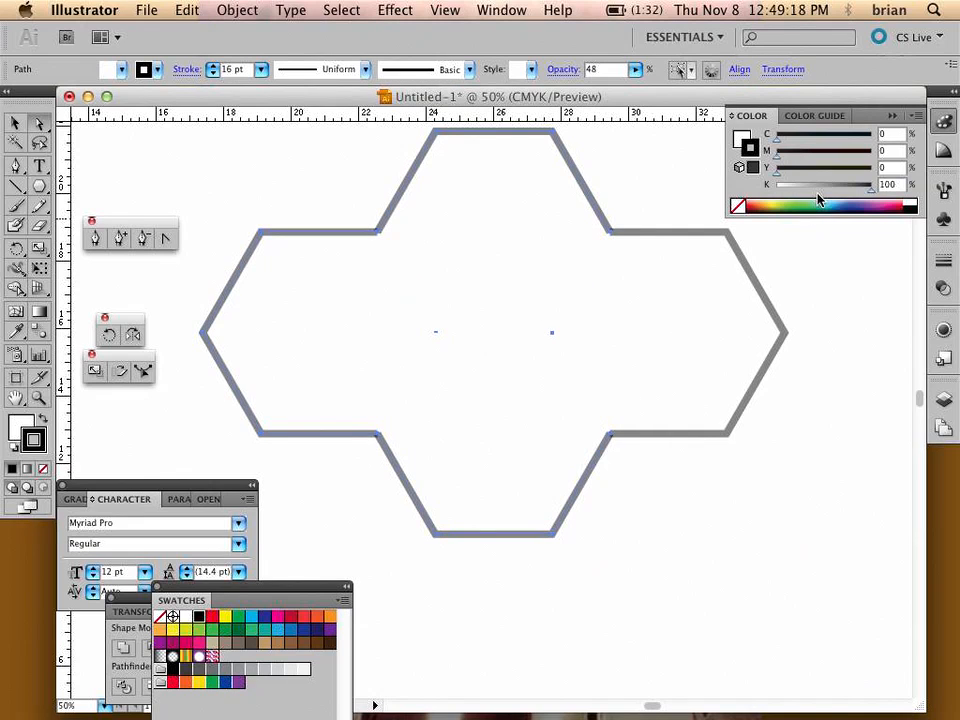
pyautogui.click(944, 399)
pyautogui.click(866, 412)
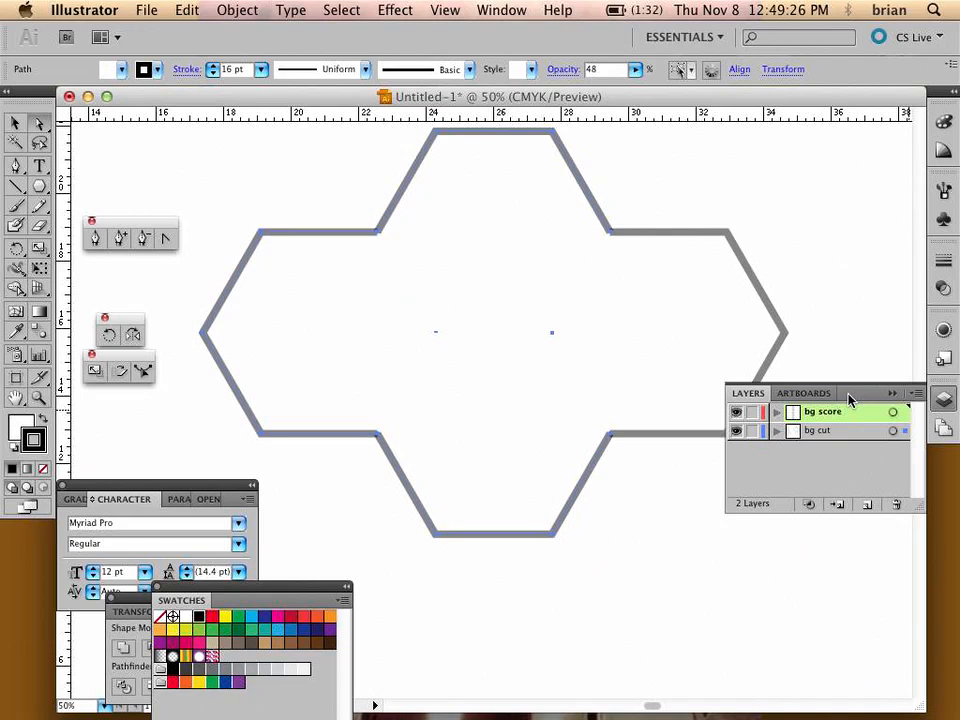
pyautogui.press('super+z')
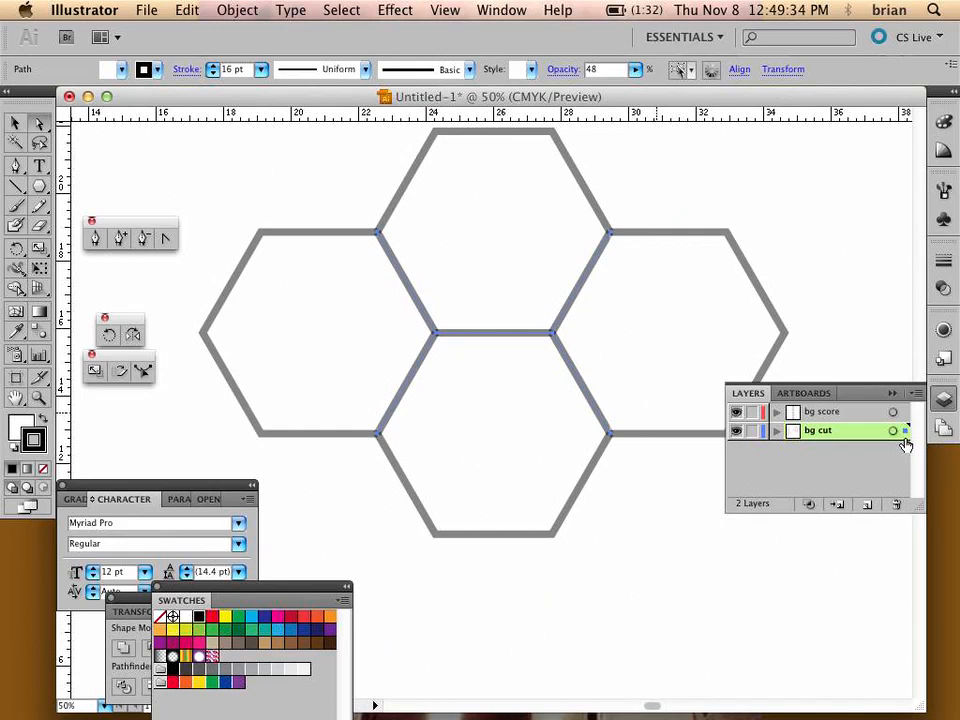
pyautogui.moveTo(902, 433); pyautogui.dragTo(904, 412)
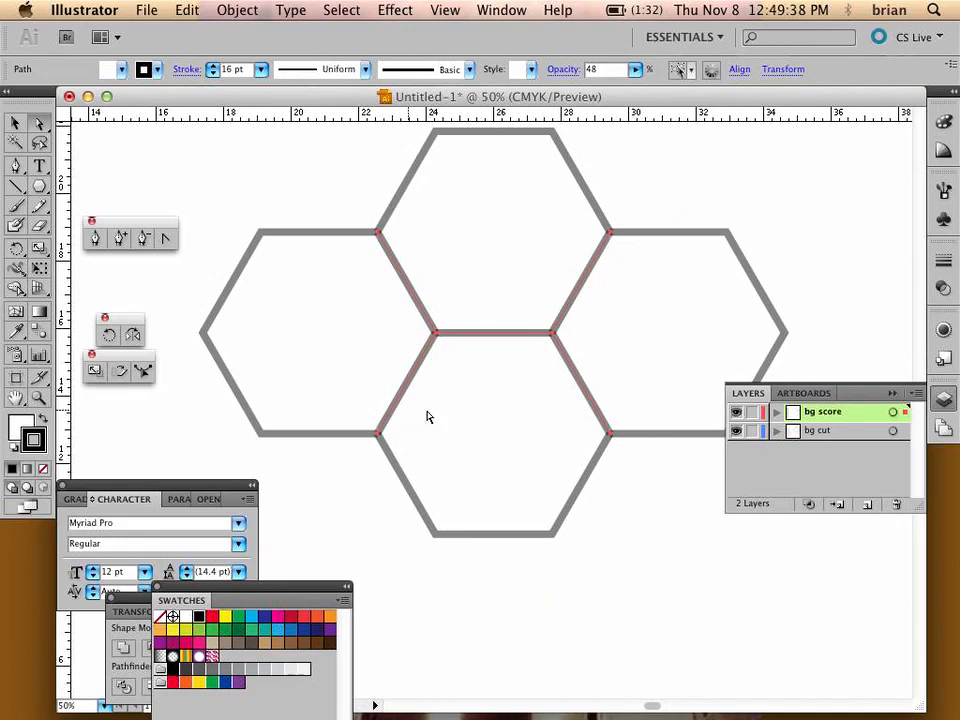
# - Hide and show the bg score and bg cut layers in turn to check which hexagon lines each layer holds
pyautogui.click(736, 413)
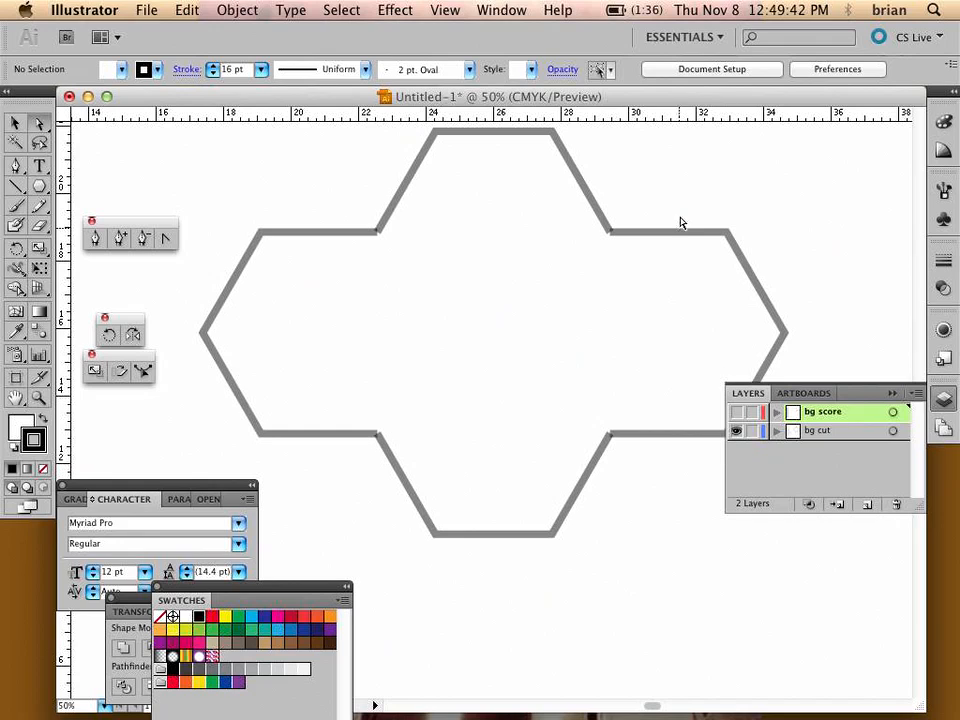
pyautogui.click(736, 413)
pyautogui.click(736, 431)
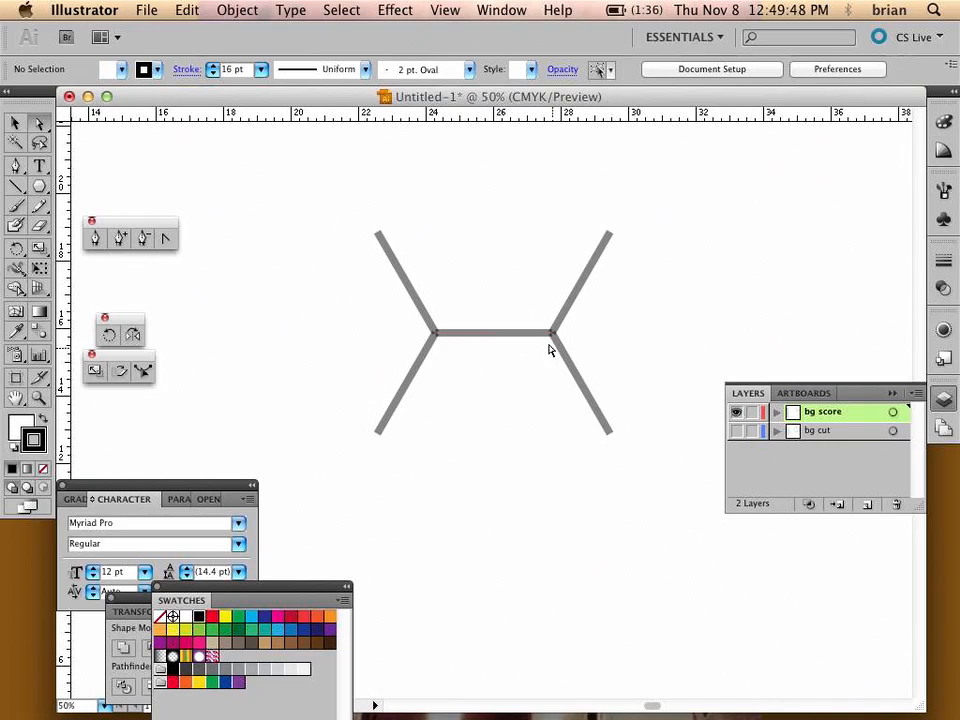
pyautogui.click(736, 431)
# - With the bg score layer hidden and the artwork in Outline view, delete the two stray anchor points inside the hexagon outline
pyautogui.click(736, 413)
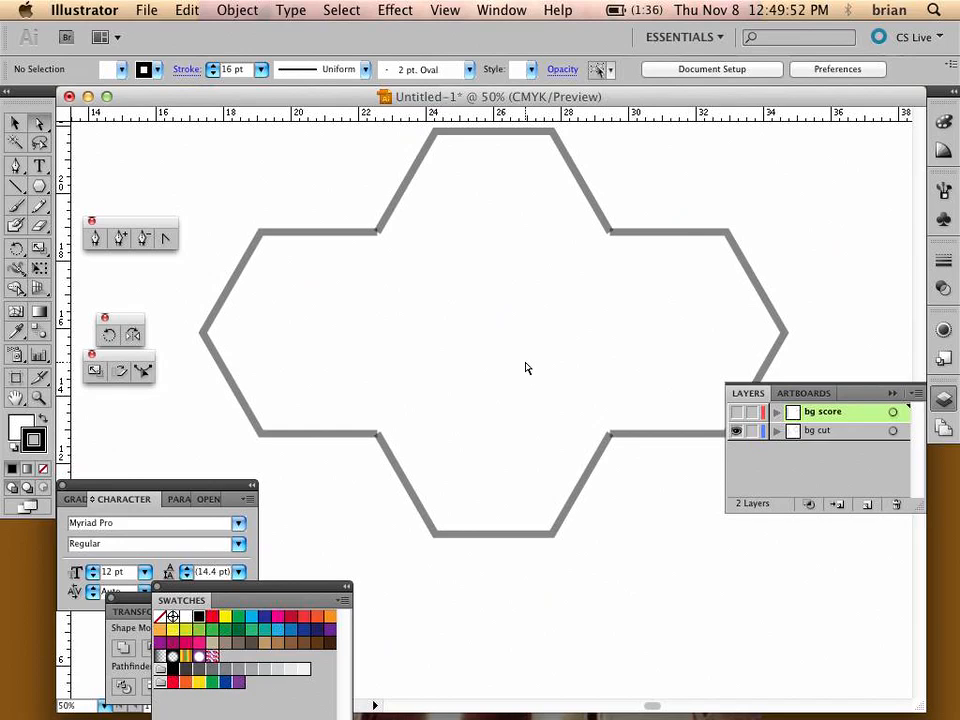
pyautogui.press('super+y')
pyautogui.moveTo(416, 318); pyautogui.dragTo(559, 357)
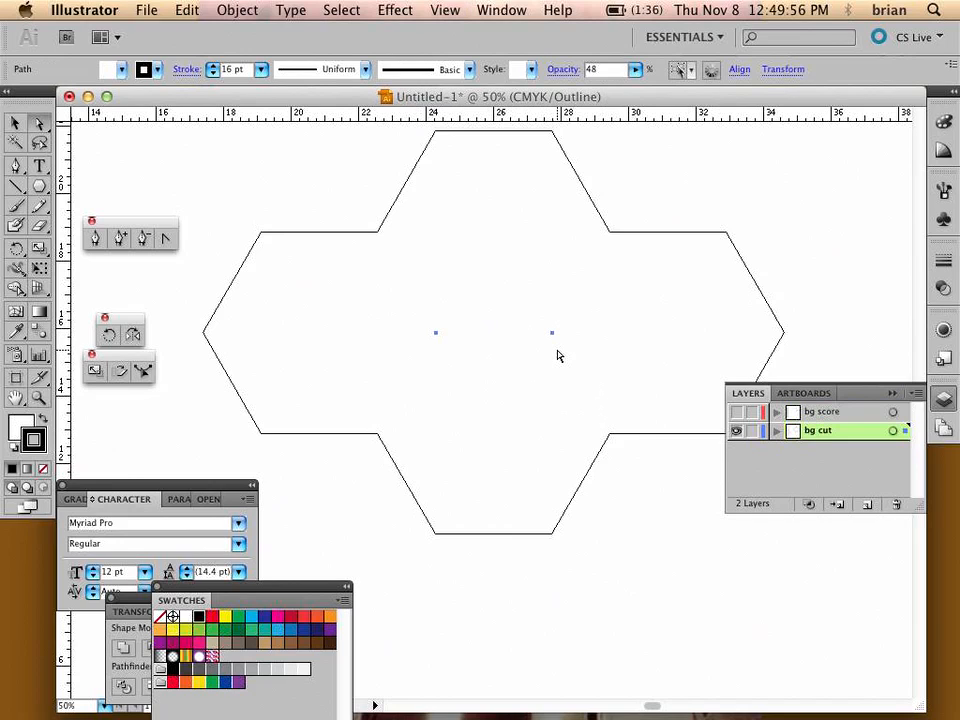
pyautogui.press('Delete')
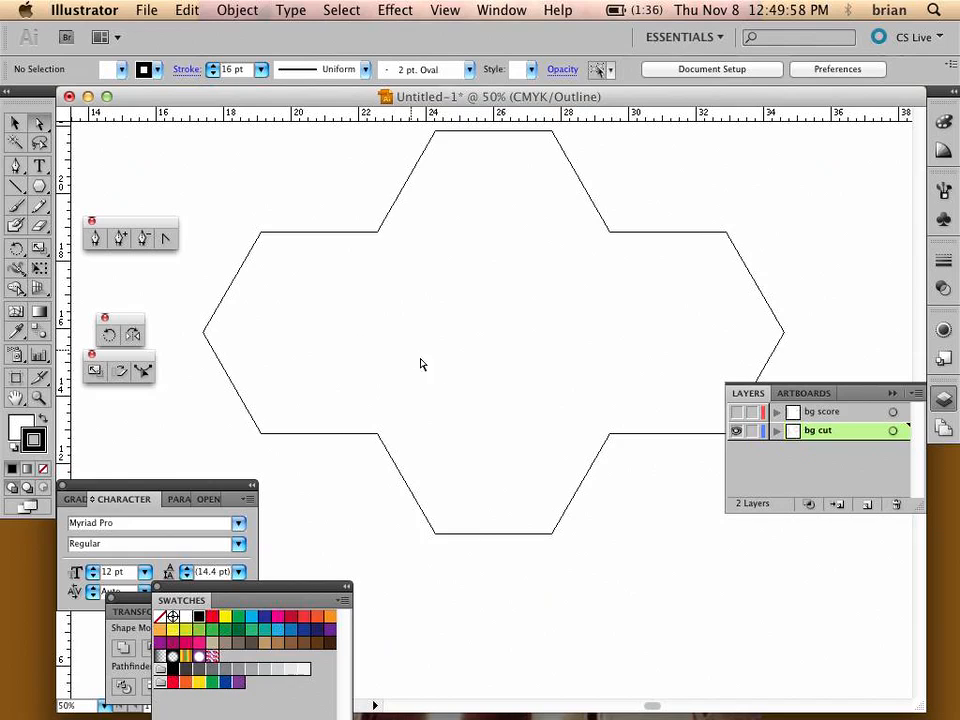
# - Show the bg score layer again and move all four hexagons with their inner lines down beside the rectangle column
pyautogui.keyDown('alt'); pyautogui.click(474, 385); pyautogui.keyUp('alt')
pyautogui.keyDown('alt'); pyautogui.click(469, 395); pyautogui.keyUp('alt')
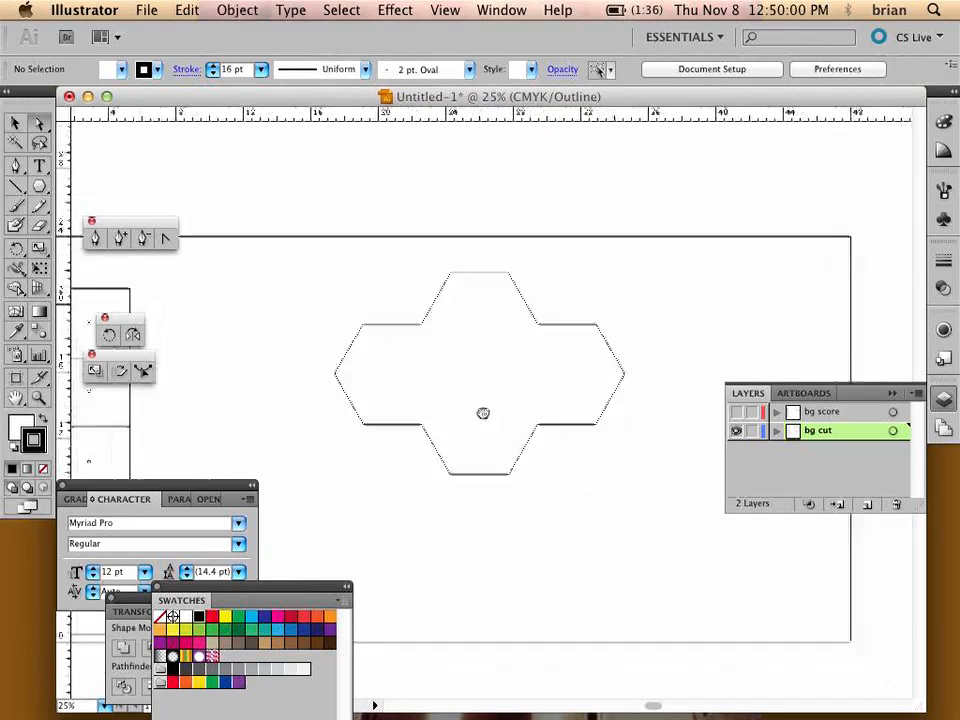
pyautogui.moveTo(483, 413); pyautogui.dragTo(405, 360)
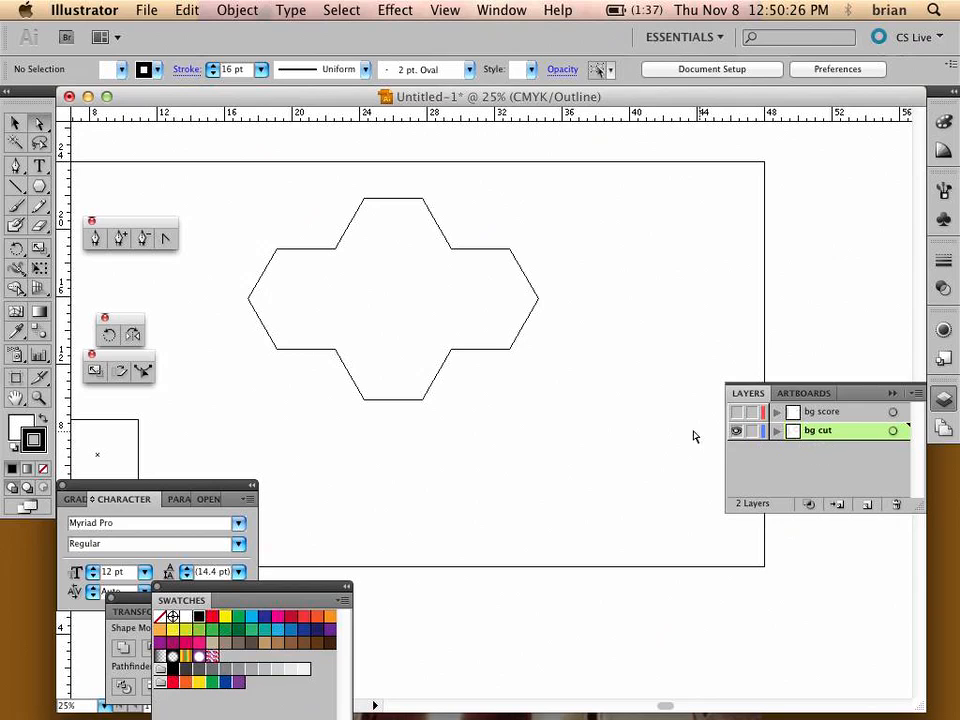
pyautogui.keyDown('alt'); pyautogui.keyDown('super'); pyautogui.click(551, 440); pyautogui.keyUp('super'); pyautogui.keyUp('alt')
pyautogui.keyDown('alt'); pyautogui.keyDown('super'); pyautogui.click(551, 448); pyautogui.keyUp('super'); pyautogui.keyUp('alt')
pyautogui.moveTo(420, 436); pyautogui.dragTo(583, 396)
pyautogui.click(16, 124)
pyautogui.moveTo(463, 225); pyautogui.dragTo(633, 325)
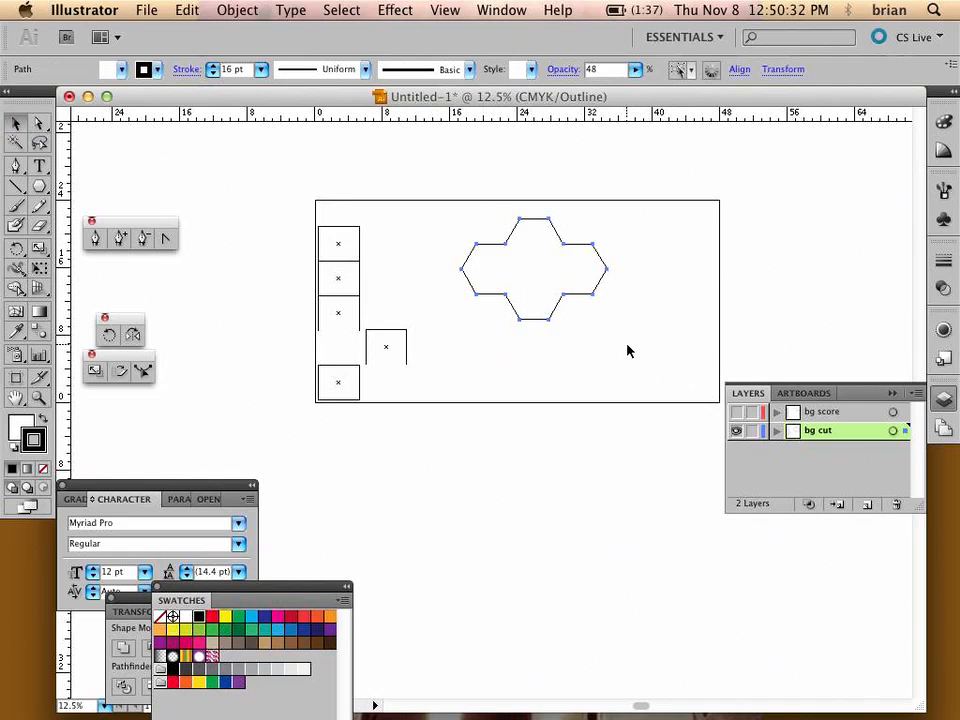
pyautogui.click(737, 412)
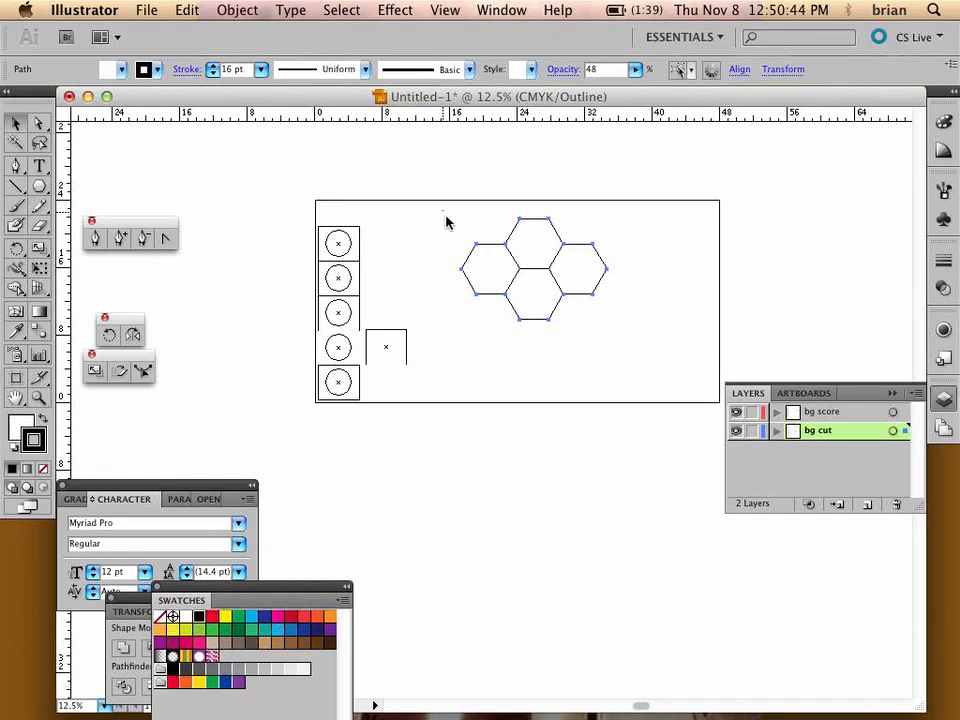
pyautogui.moveTo(444, 212); pyautogui.dragTo(588, 335)
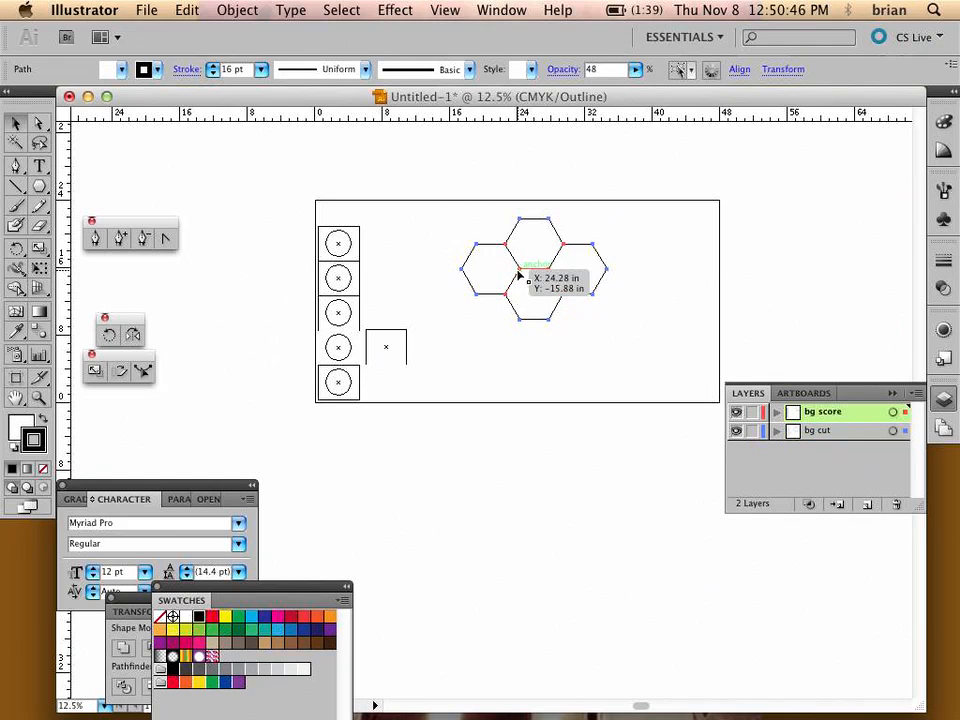
pyautogui.moveTo(519, 275); pyautogui.dragTo(427, 352)
# - Delete the leftover open rectangle that overlaps the leftmost hexagon
pyautogui.click(396, 388)
pyautogui.click(392, 350)
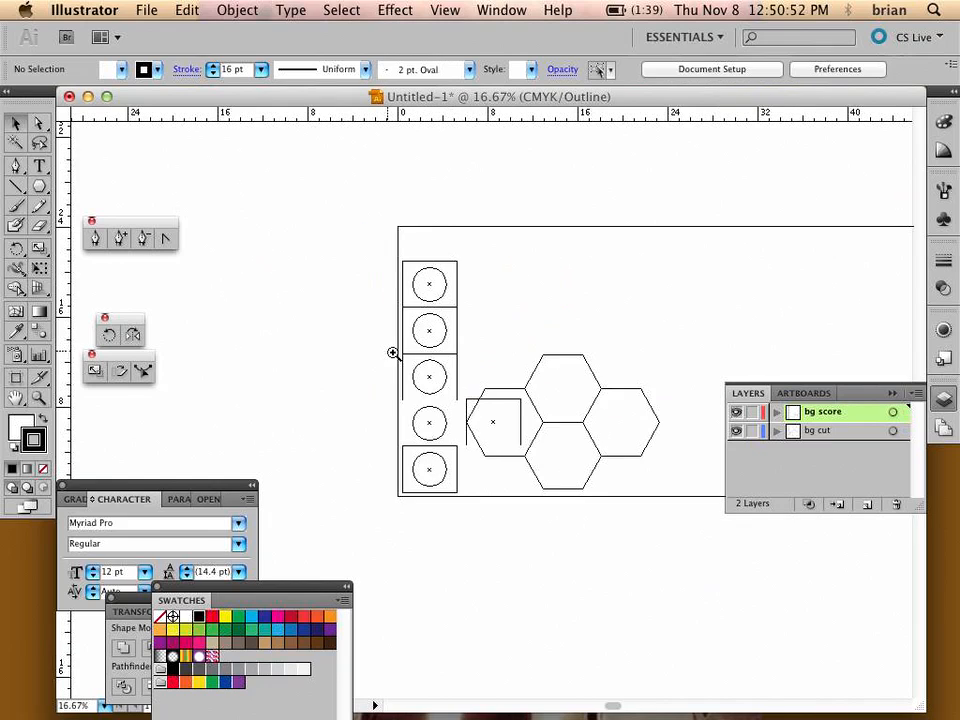
pyautogui.click(502, 410)
pyautogui.click(495, 397)
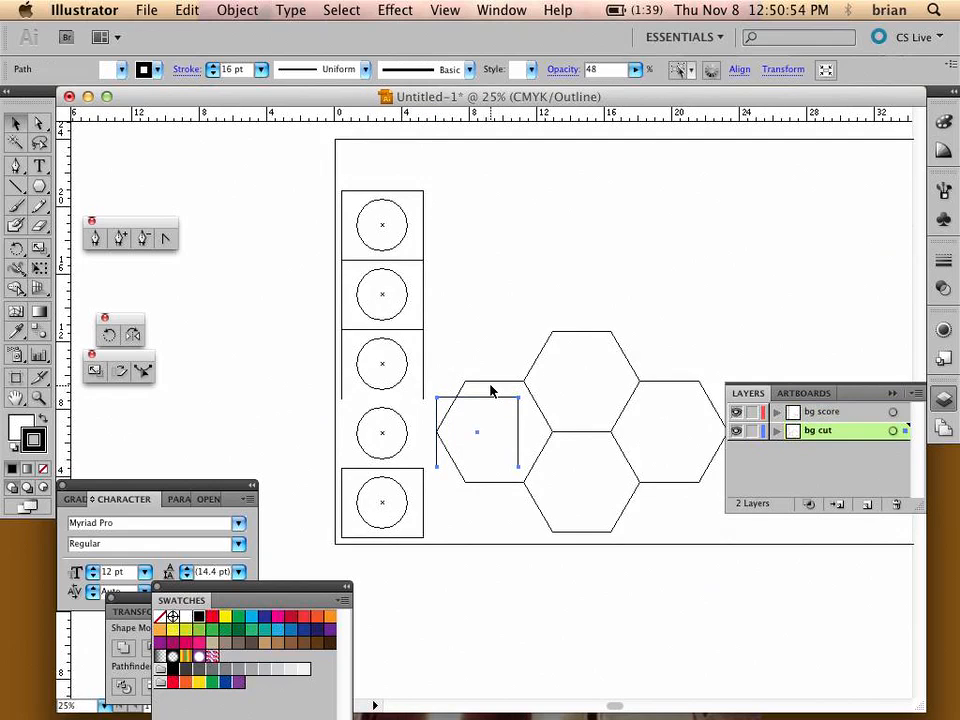
pyautogui.press('Delete')
# - Rotate all four hexagons, cut and score lines together, by 90 degrees about their common centre
pyautogui.moveTo(482, 452); pyautogui.dragTo(386, 345)
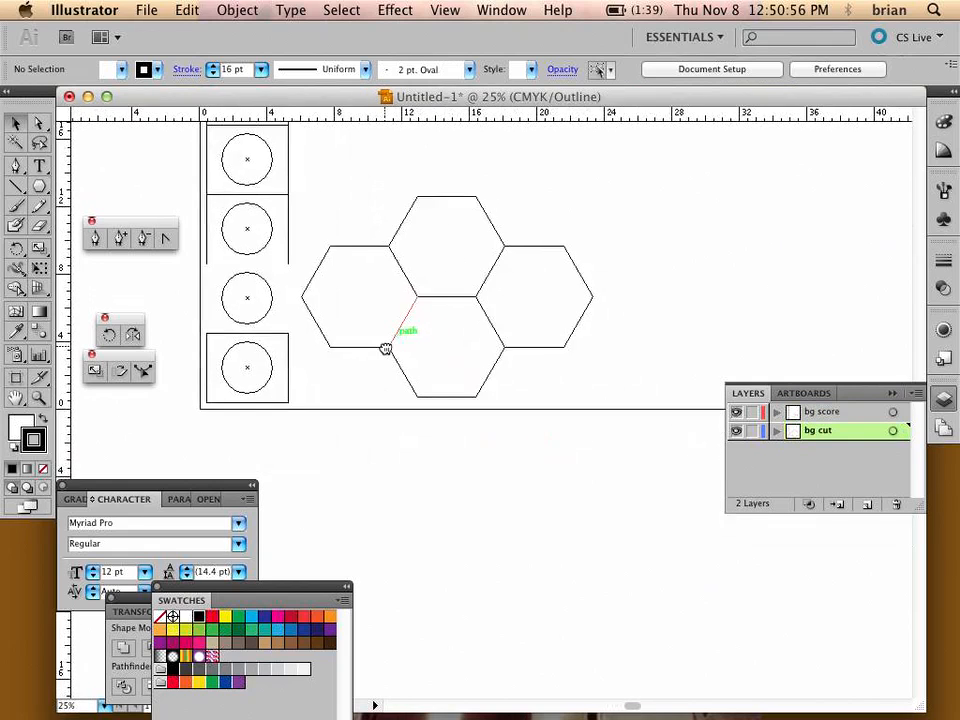
pyautogui.moveTo(373, 193); pyautogui.dragTo(356, 352)
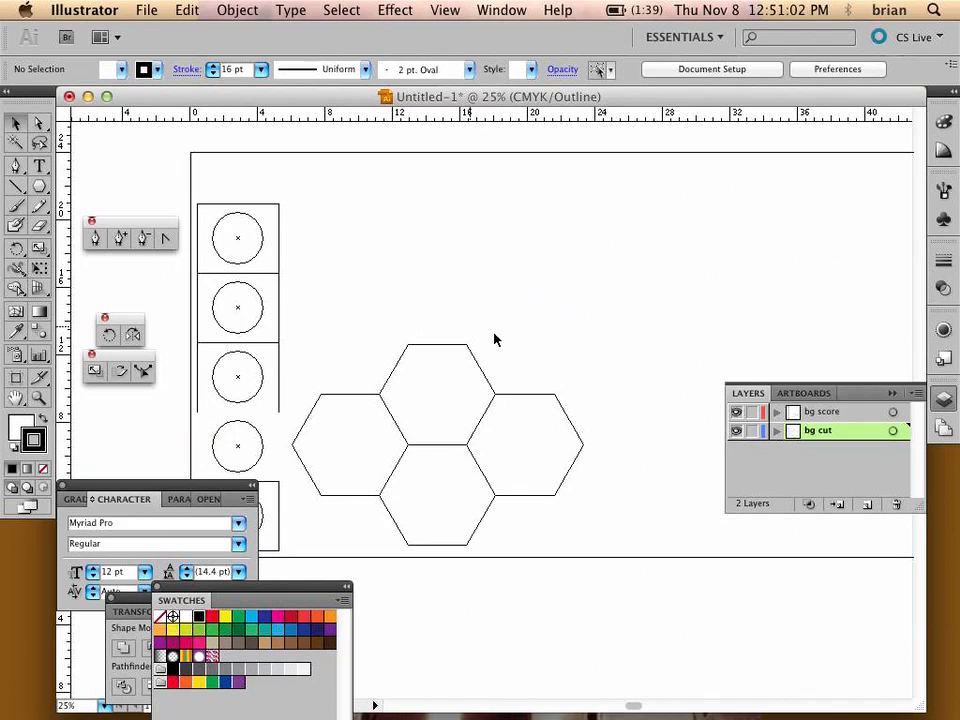
pyautogui.moveTo(360, 349); pyautogui.dragTo(437, 354)
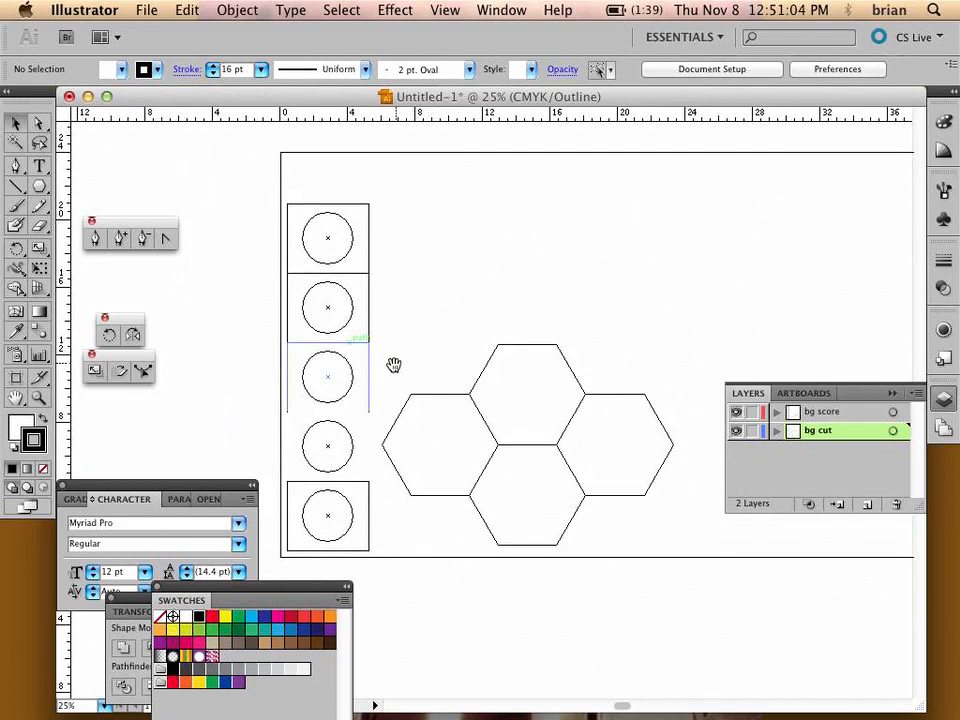
pyautogui.keyDown('alt'); pyautogui.keyDown('super'); pyautogui.click(471, 338); pyautogui.keyUp('super'); pyautogui.keyUp('alt')
pyautogui.moveTo(505, 383); pyautogui.dragTo(434, 310)
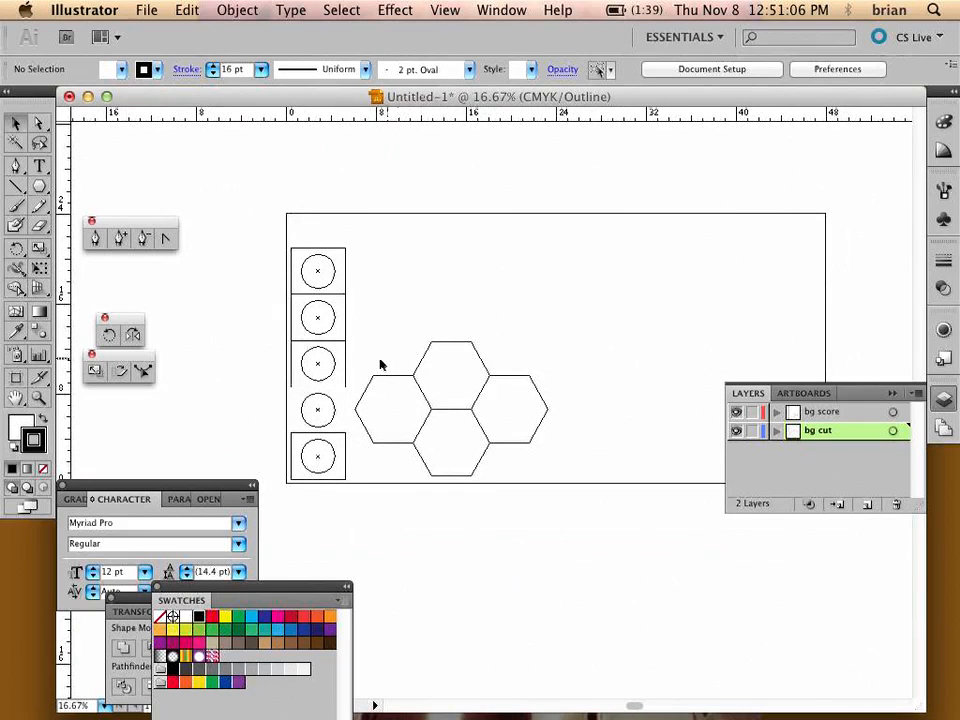
pyautogui.moveTo(383, 342); pyautogui.dragTo(515, 455)
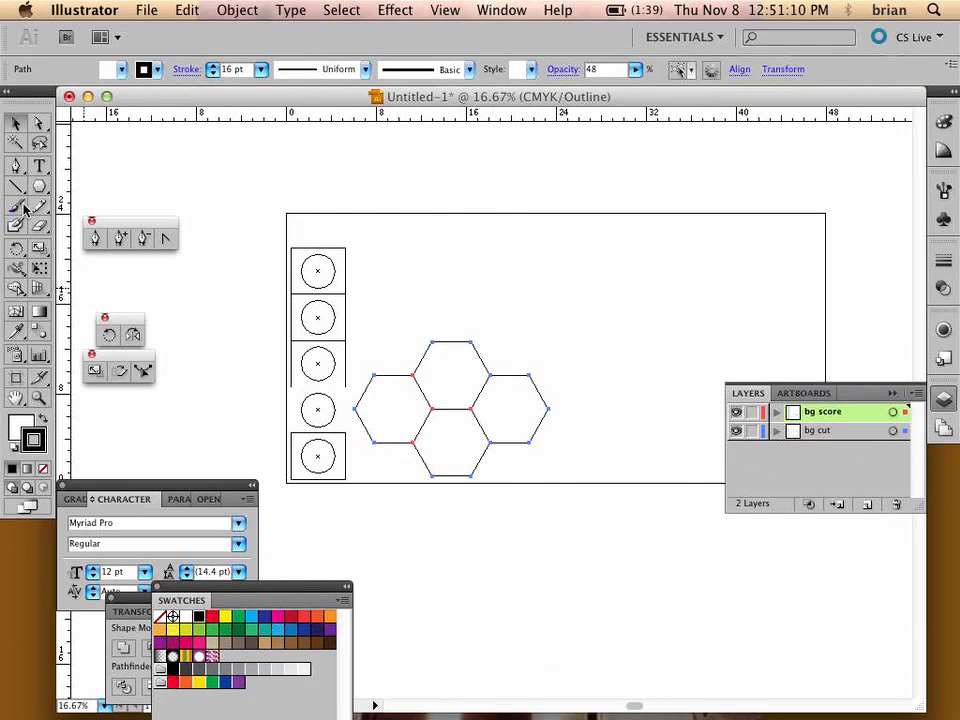
pyautogui.press('r')
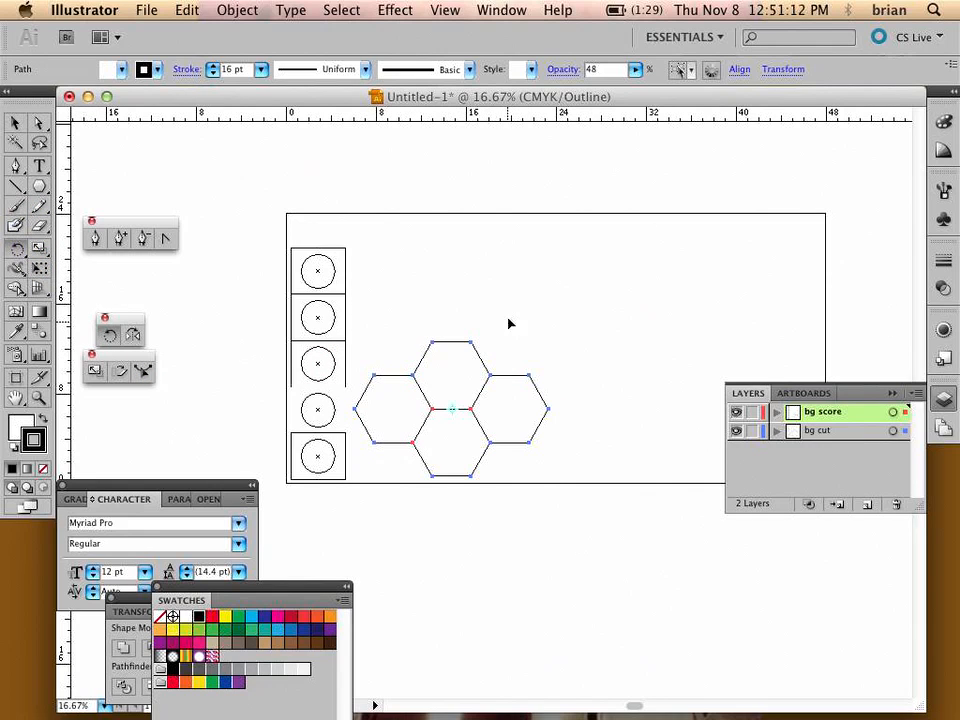
pyautogui.moveTo(509, 323); pyautogui.dragTo(311, 274)
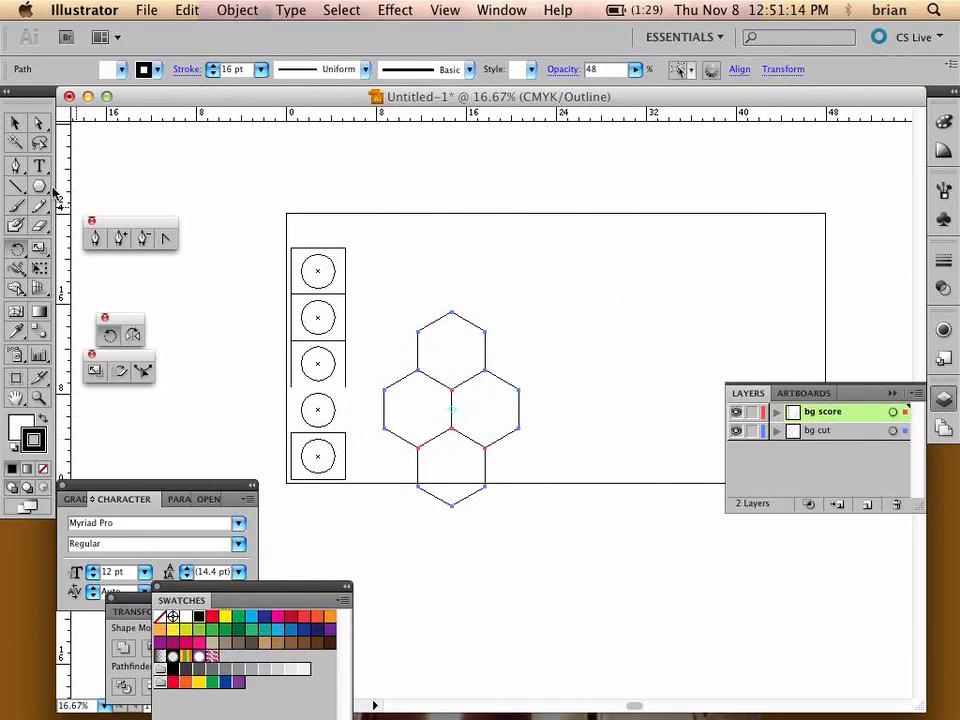
pyautogui.click(16, 124)
pyautogui.moveTo(451, 314); pyautogui.dragTo(348, 273)
pyautogui.click(461, 248)
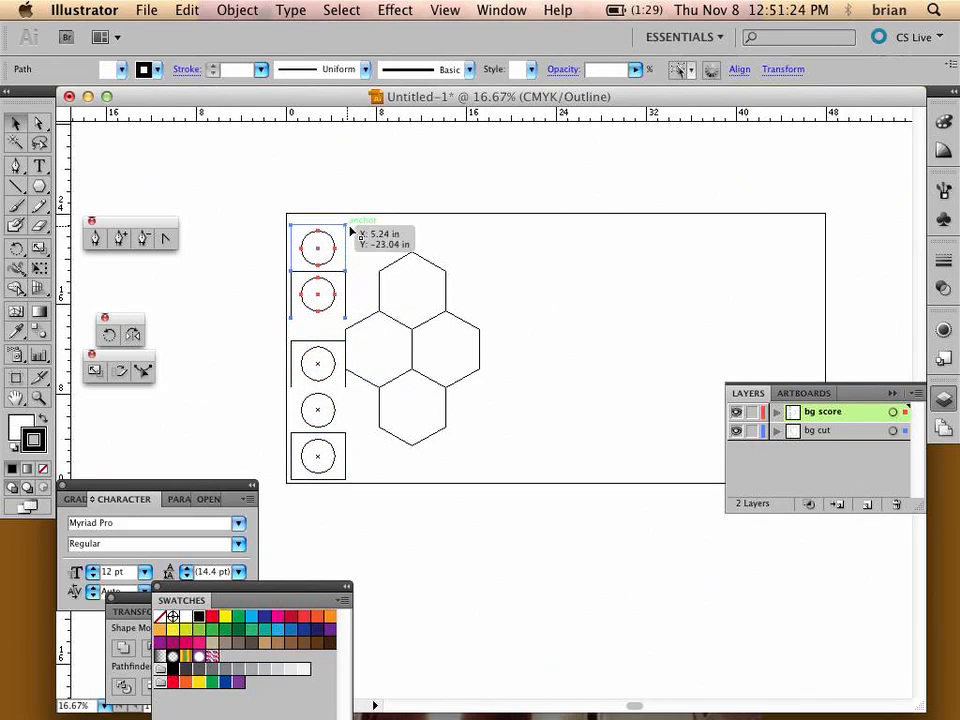
pyautogui.press('super+z')
pyautogui.press('super+z')
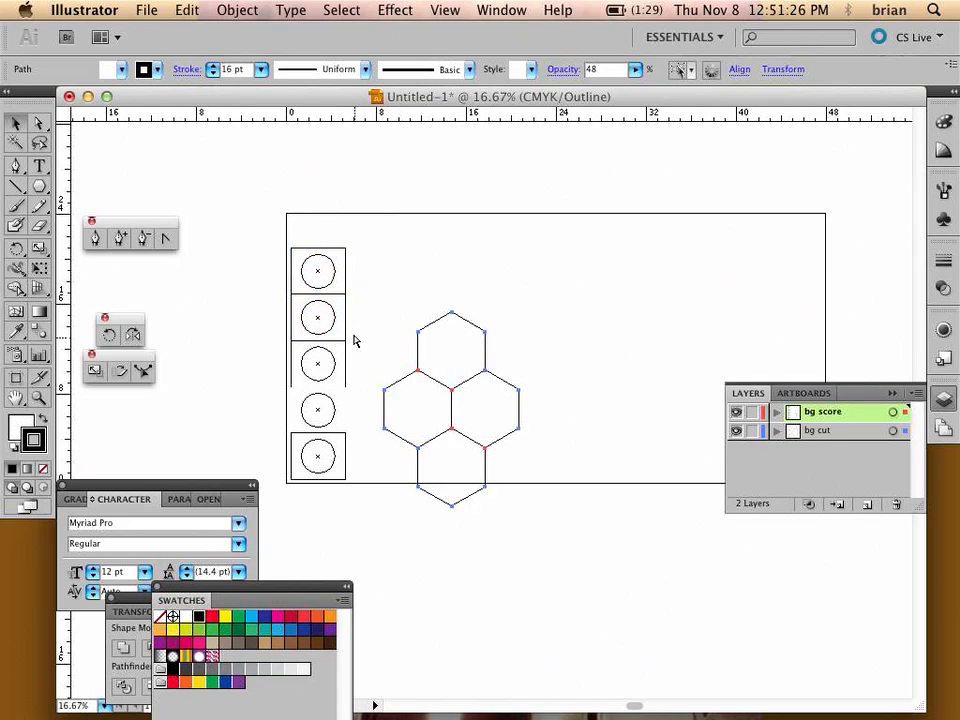
# - Copy the open rectangle outline down around the fourth circle, and move all four hexagons up close beside the rectangle column
pyautogui.moveTo(348, 366)
pyautogui.mouseDown()
pyautogui.moveTo(396, 369)
pyautogui.moveTo(434, 265)
pyautogui.moveTo(342, 381)
pyautogui.moveTo(347, 388)
pyautogui.mouseUp()
pyautogui.click(379, 304)
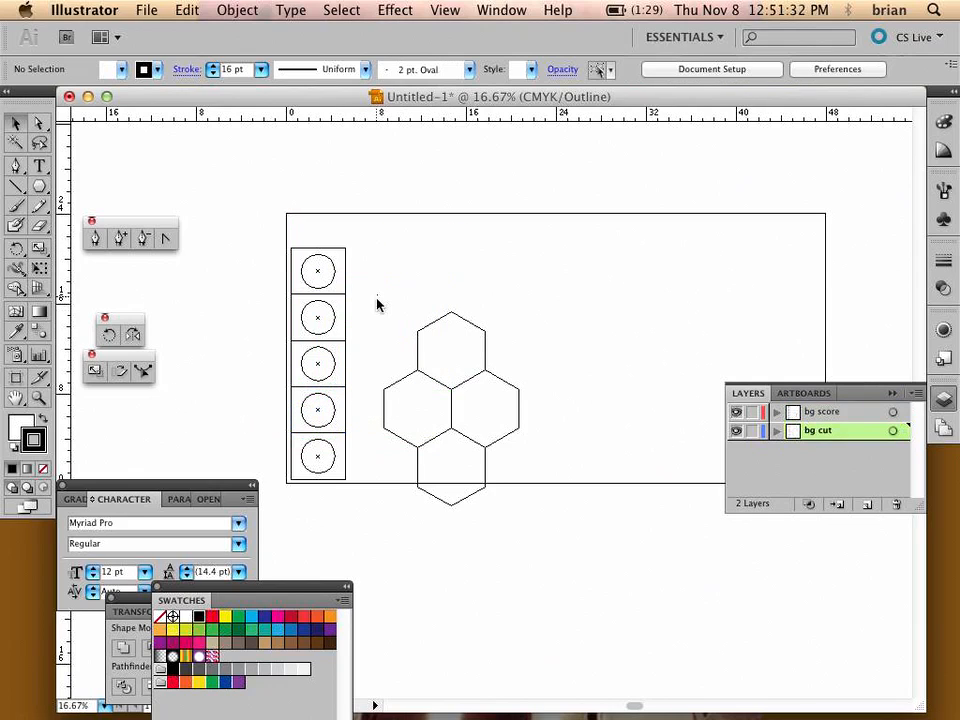
pyautogui.moveTo(377, 296); pyautogui.dragTo(516, 540)
pyautogui.moveTo(516, 400); pyautogui.dragTo(486, 360)
pyautogui.click(510, 334)
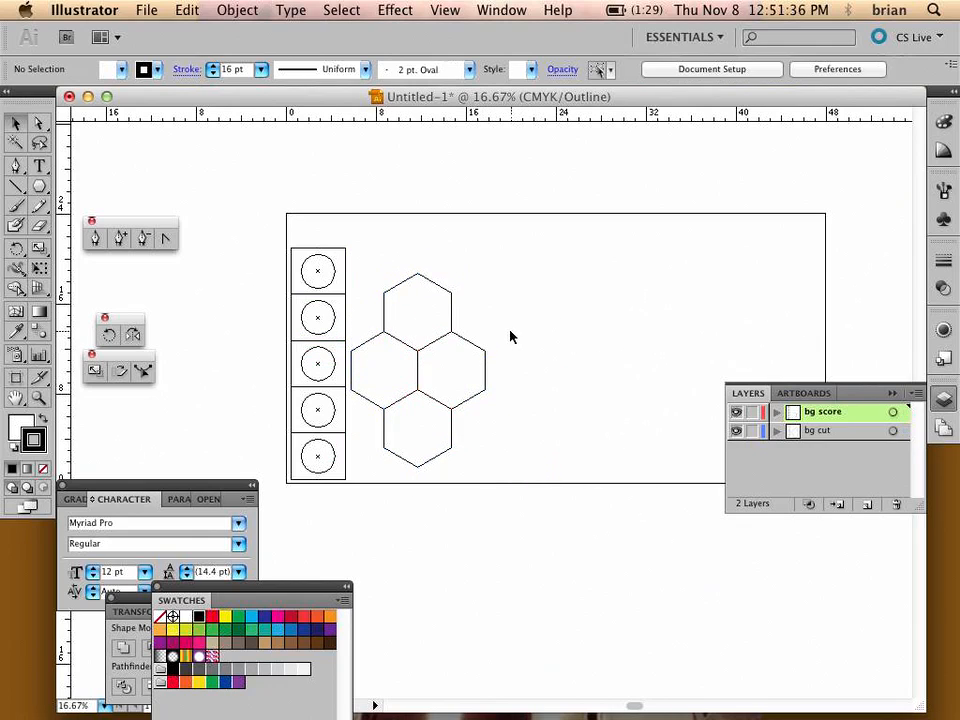
# - Draw a vertical line across the sheet at about X 19.05 in with the Pen tool, and snap its upper end to the sheet edge
pyautogui.click(17, 168)
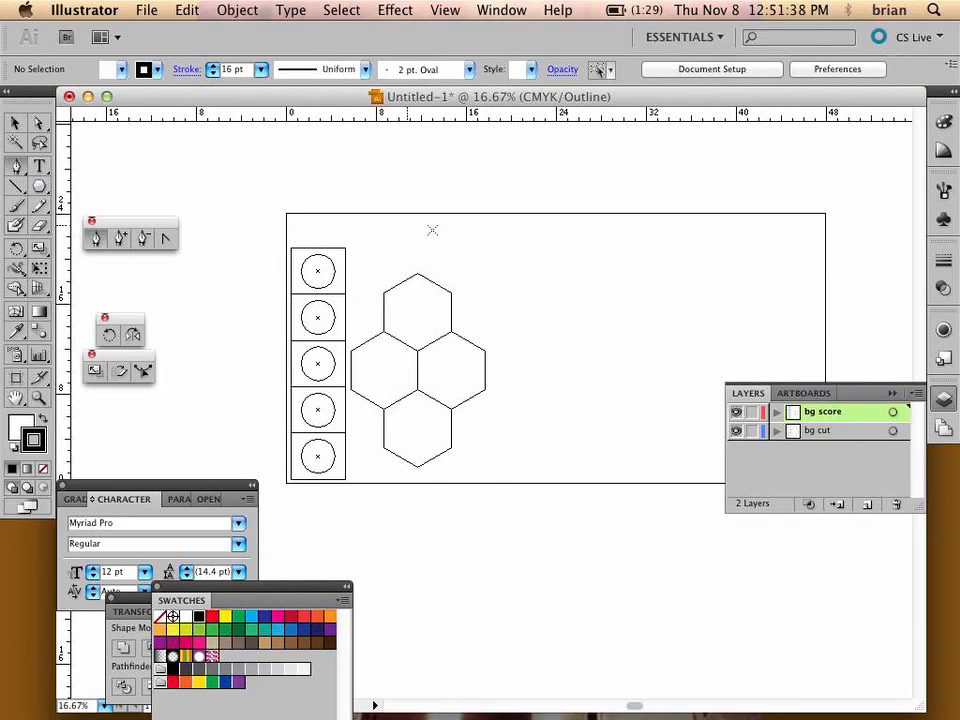
pyautogui.click(501, 219)
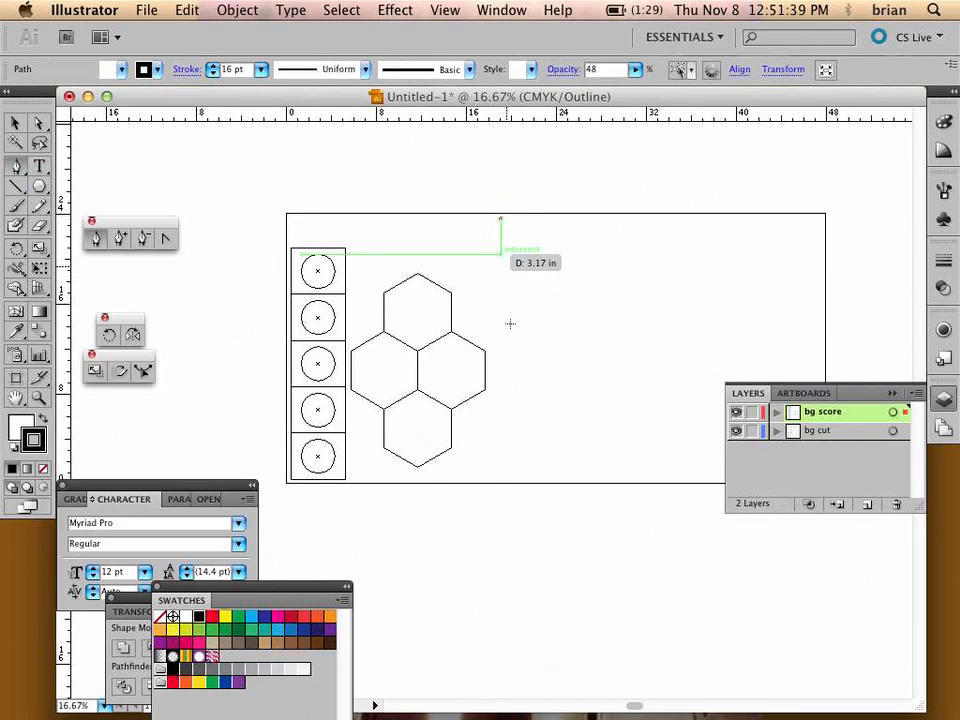
pyautogui.click(501, 483)
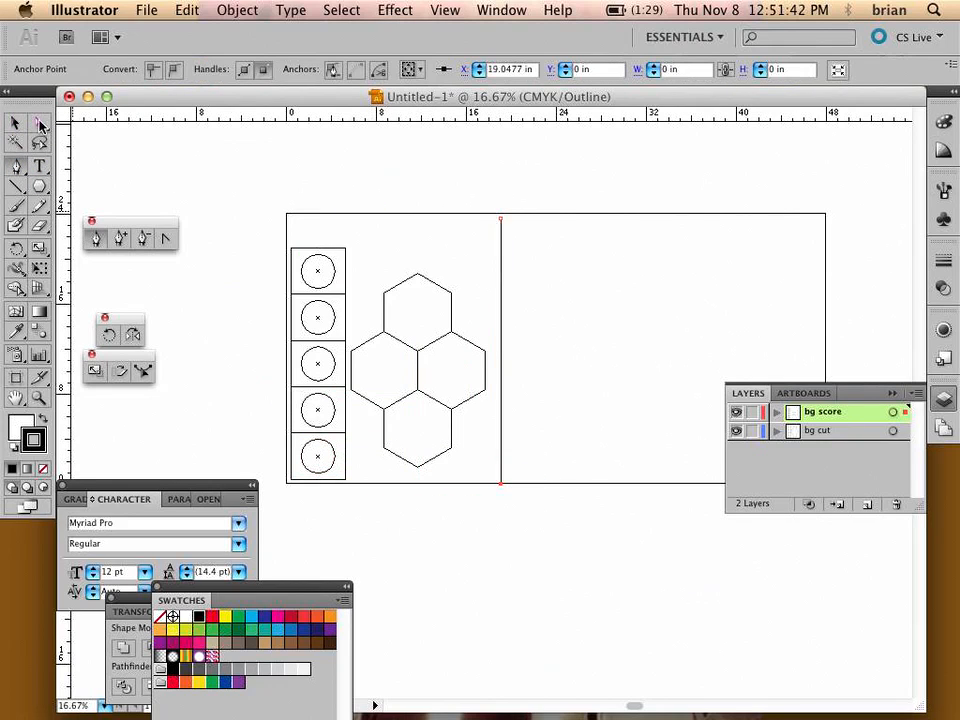
pyautogui.click(532, 262)
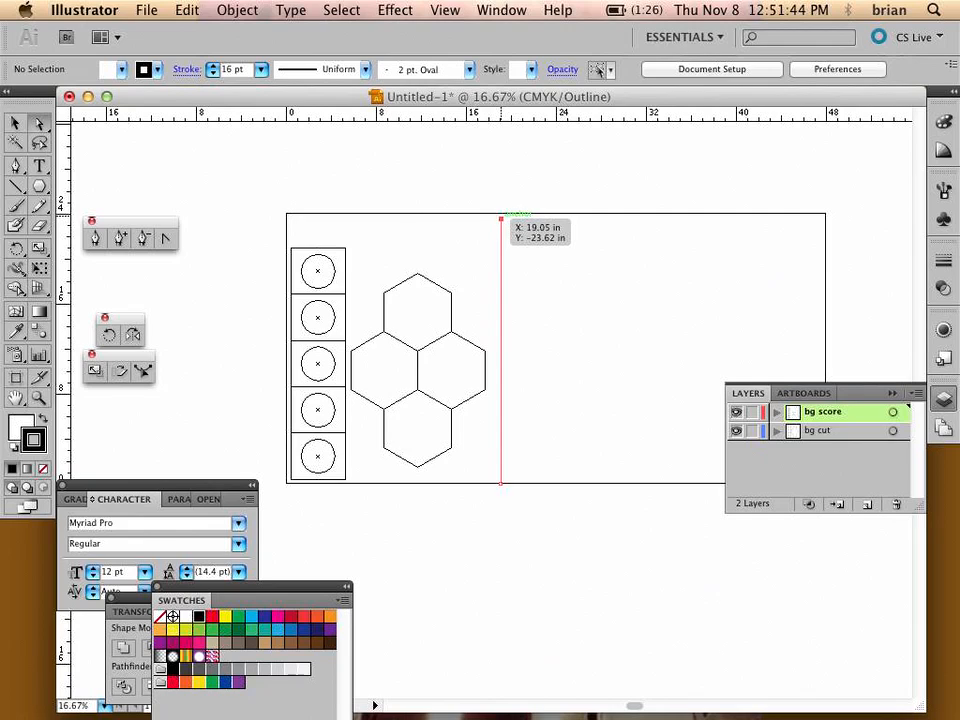
pyautogui.moveTo(501, 219); pyautogui.dragTo(501, 213)
pyautogui.click(523, 236)
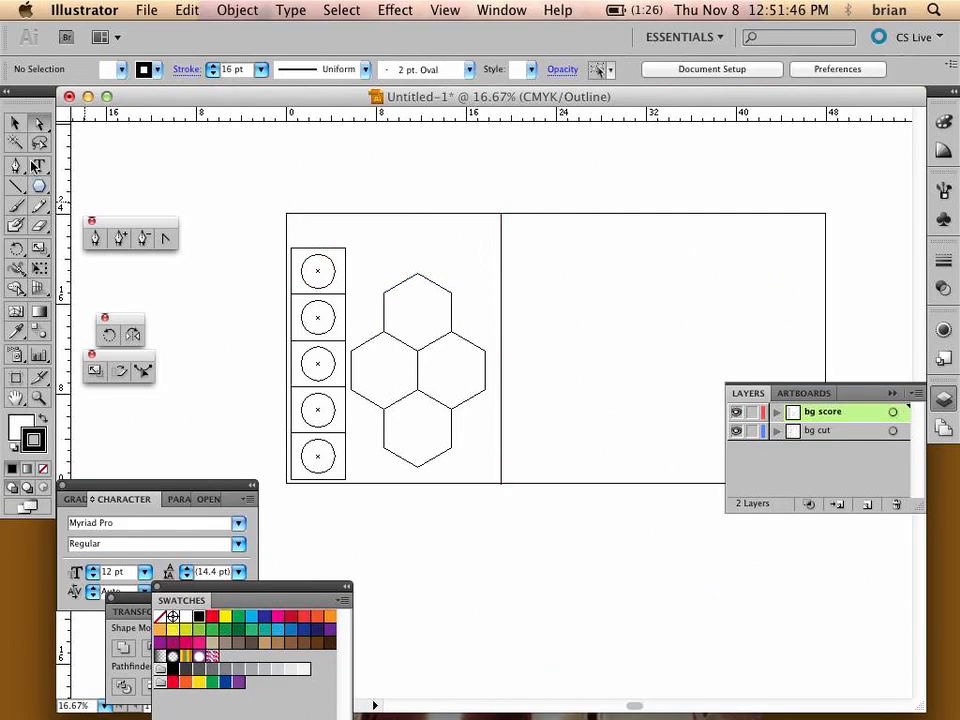
# - Move the vertical line over to the rightmost hexagon's outer edge and transfer it to the bg cut layer
pyautogui.click(15, 122)
pyautogui.moveTo(506, 291); pyautogui.dragTo(486, 296)
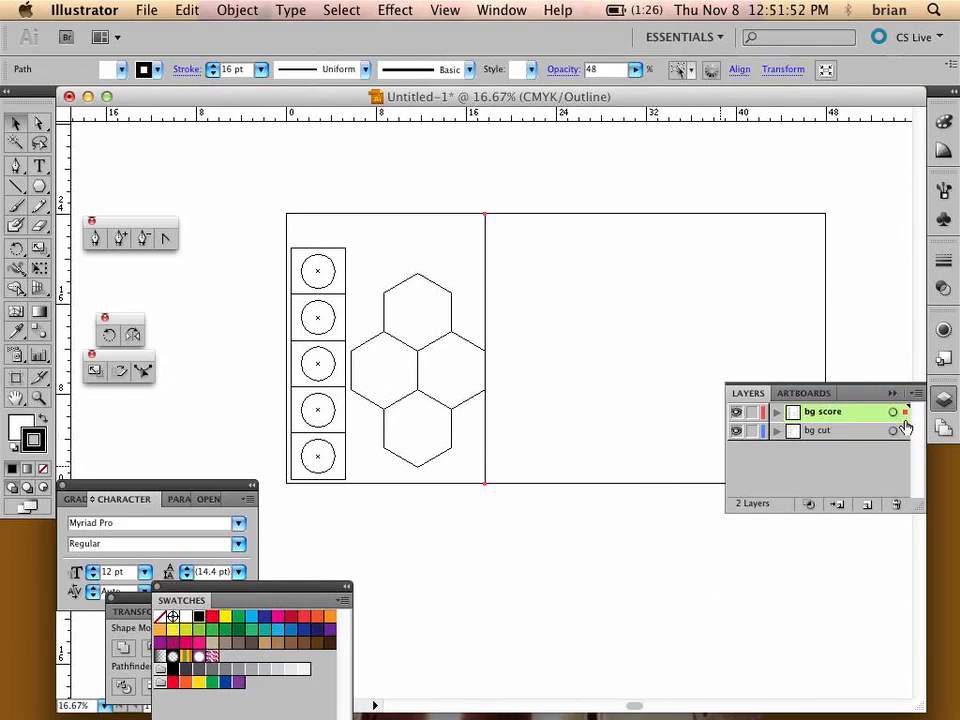
pyautogui.moveTo(904, 432); pyautogui.dragTo(904, 432)
pyautogui.click(574, 401)
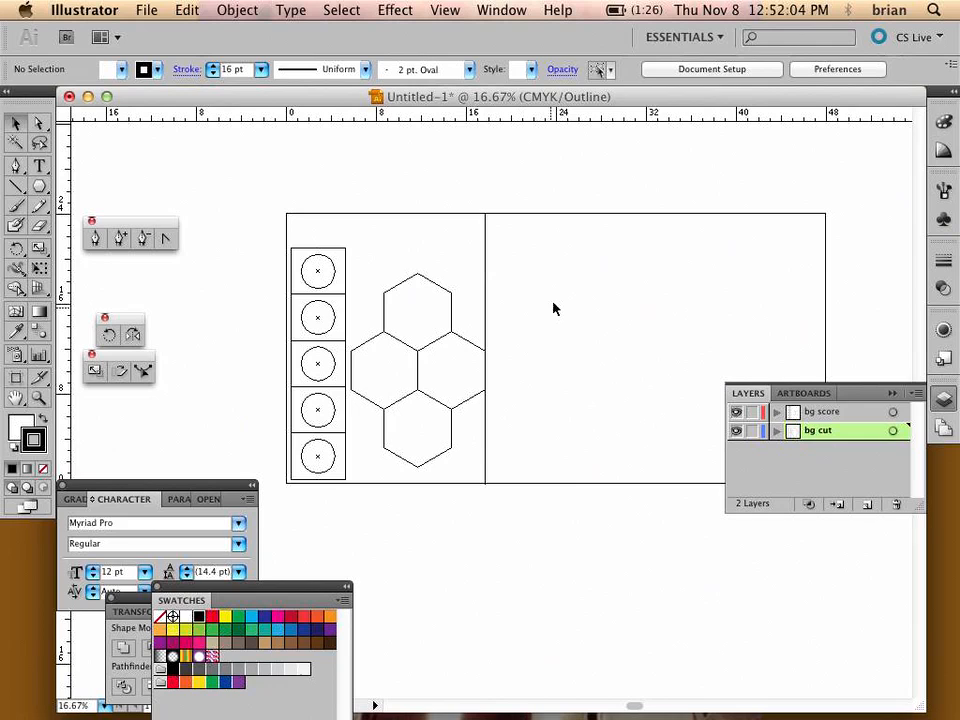
# - Shift the vertical cut line slightly away from the rightmost hexagon so a narrow gap separates it from the hexagon's edge
pyautogui.click(485, 300)
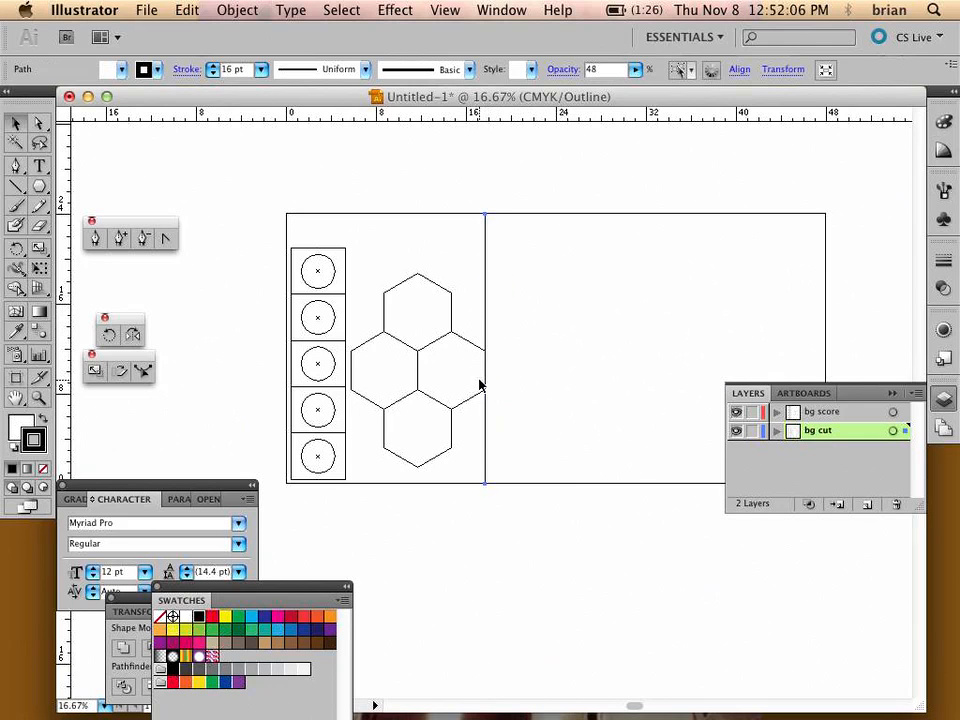
pyautogui.click(484, 392)
pyautogui.click(490, 412)
pyautogui.click(490, 417)
pyautogui.click(490, 417)
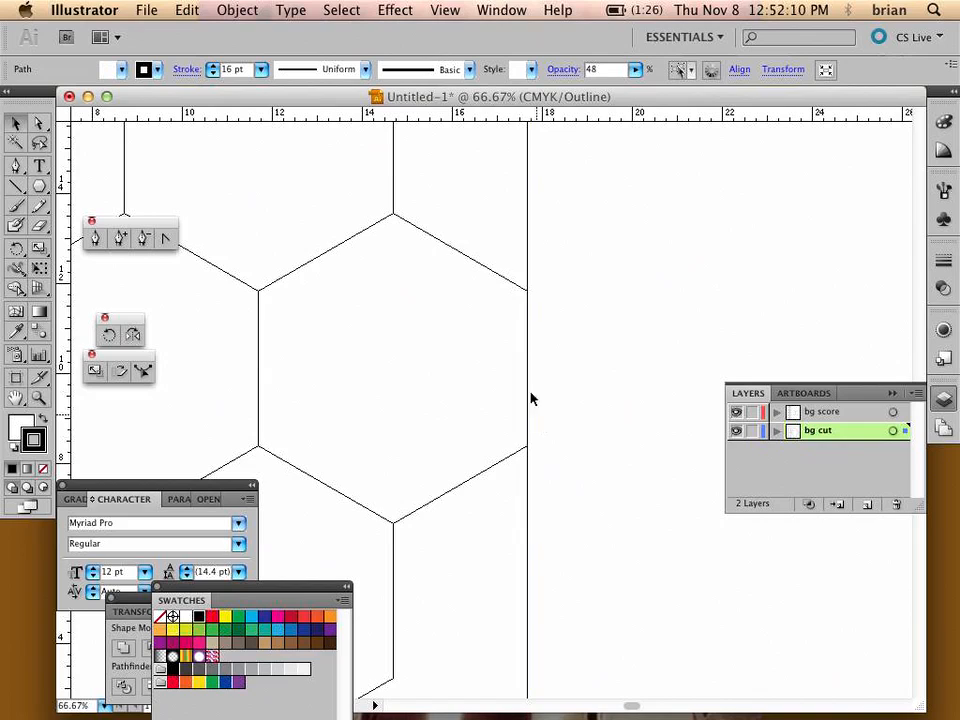
pyautogui.moveTo(529, 257); pyautogui.dragTo(545, 263)
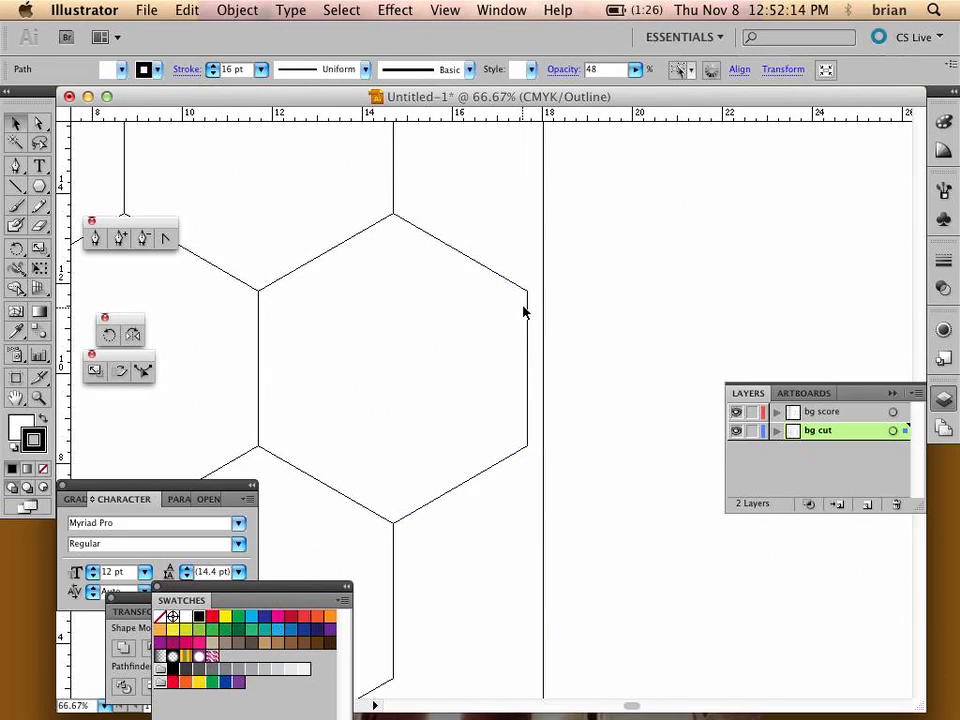
pyautogui.moveTo(545, 315); pyautogui.dragTo(534, 317)
pyautogui.click(591, 403)
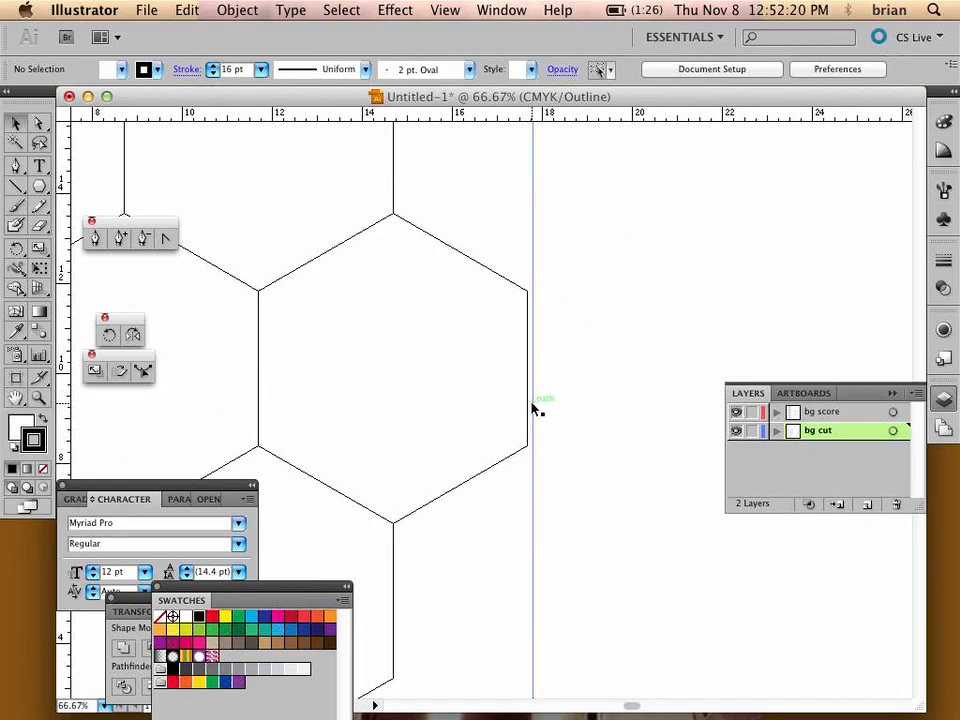
pyautogui.keyDown('alt'); pyautogui.keyDown('super'); pyautogui.click(458, 331); pyautogui.keyUp('super'); pyautogui.keyUp('alt')
pyautogui.keyDown('alt'); pyautogui.keyDown('super'); pyautogui.click(458, 338); pyautogui.keyUp('super'); pyautogui.keyUp('alt')
pyautogui.keyDown('alt'); pyautogui.keyDown('super'); pyautogui.click(458, 342); pyautogui.keyUp('super'); pyautogui.keyUp('alt')
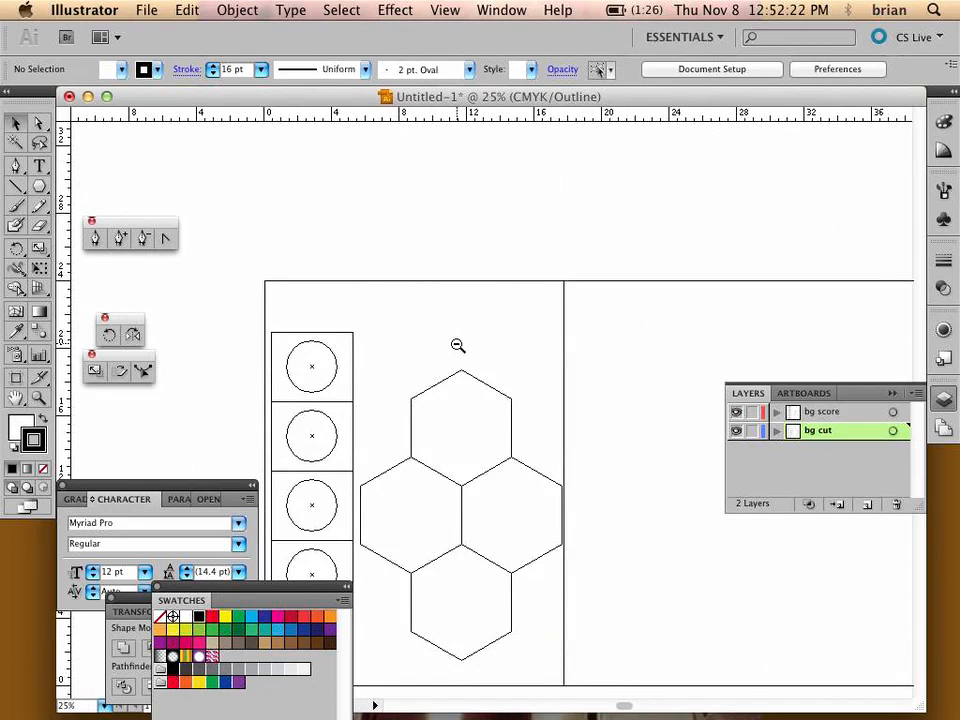
pyautogui.scroll(-5, 458, 345)
pyautogui.hscroll(1, 458, 345)
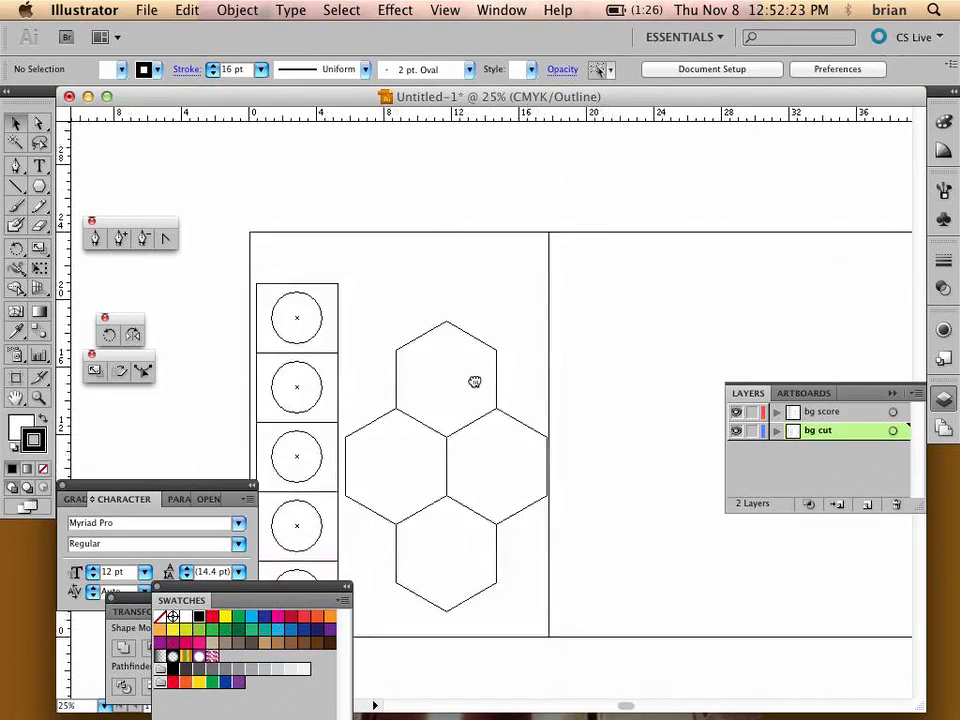
pyautogui.keyDown('alt'); pyautogui.keyDown('super'); pyautogui.click(543, 323); pyautogui.keyUp('super'); pyautogui.keyUp('alt')
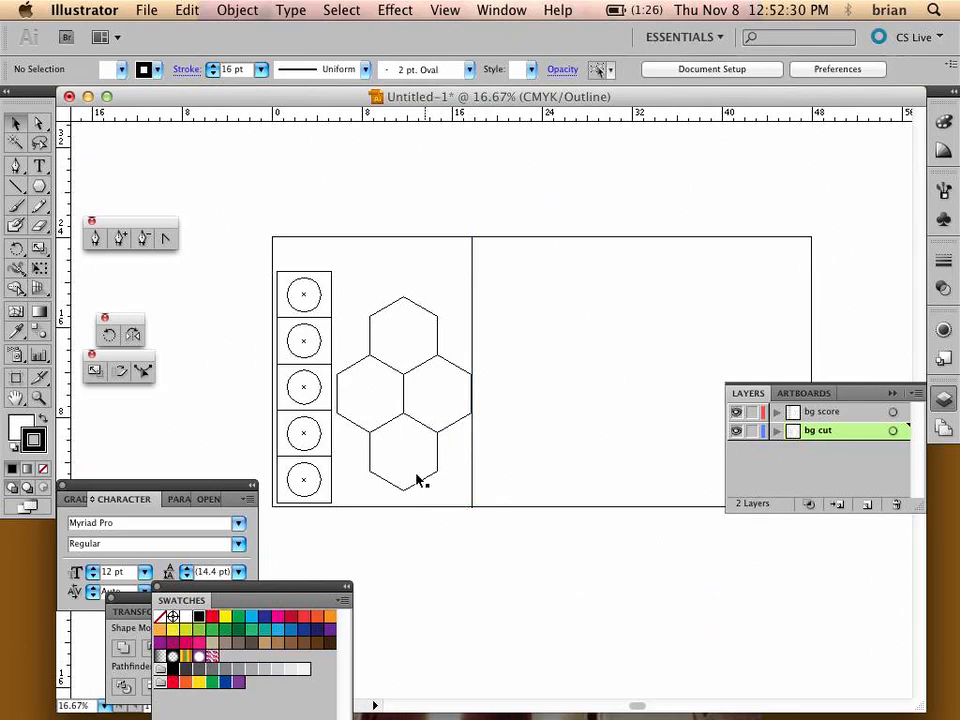
# - Save the document to the Desktop as "test cut bg.ai" in Adobe Illustrator format, version Illustrator CS5
pyautogui.click(145, 10)
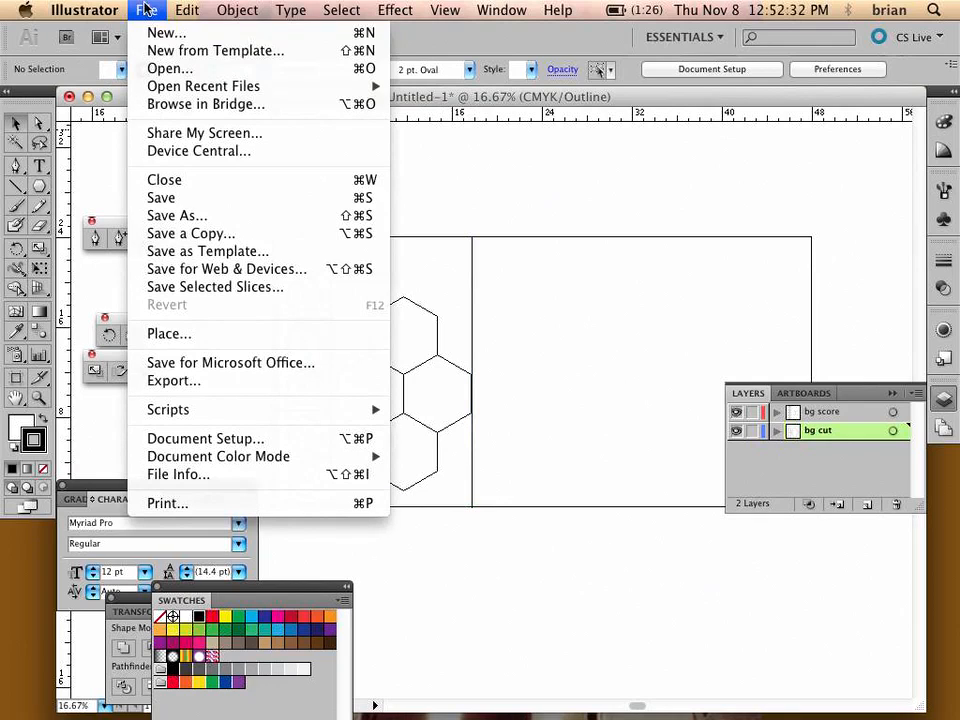
pyautogui.click(163, 201)
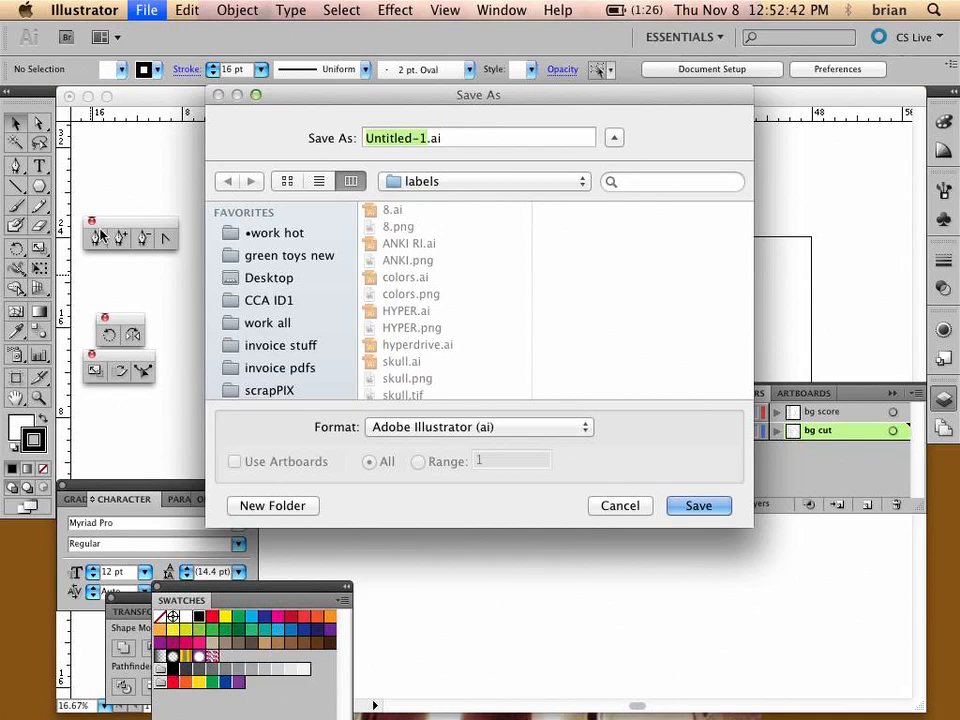
pyautogui.write('te')
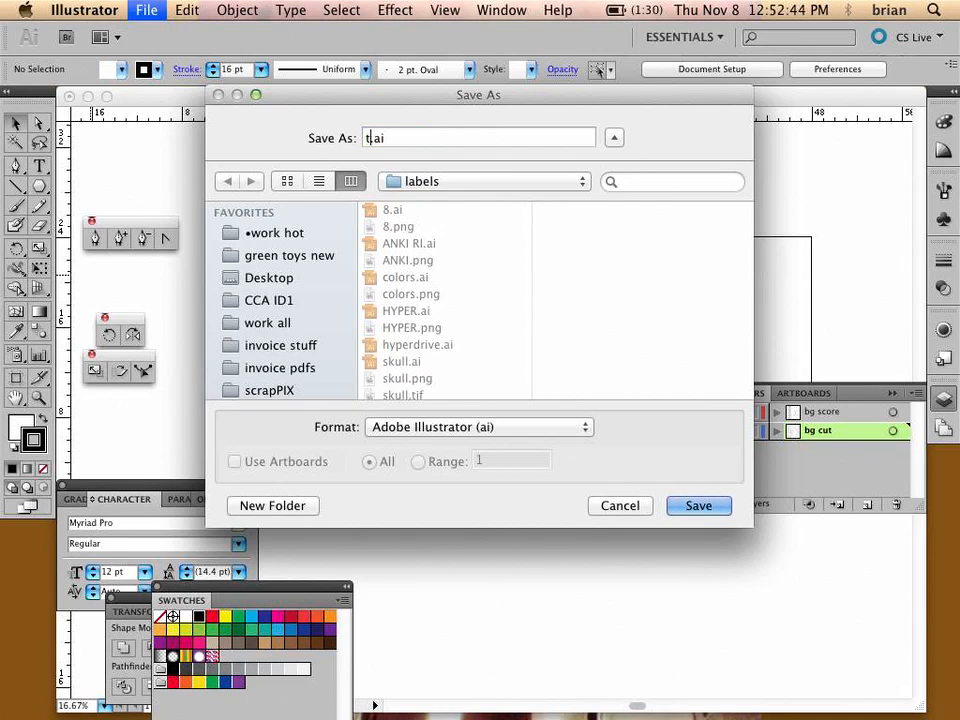
pyautogui.write('st cut')
pyautogui.write('bg')
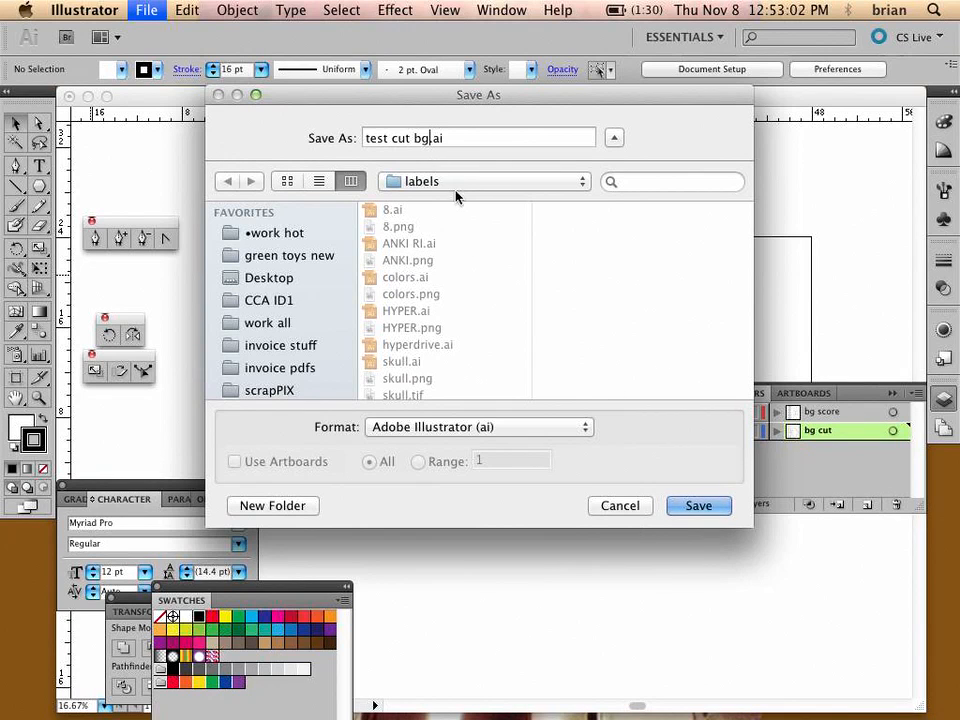
pyautogui.click(456, 184)
pyautogui.click(456, 206)
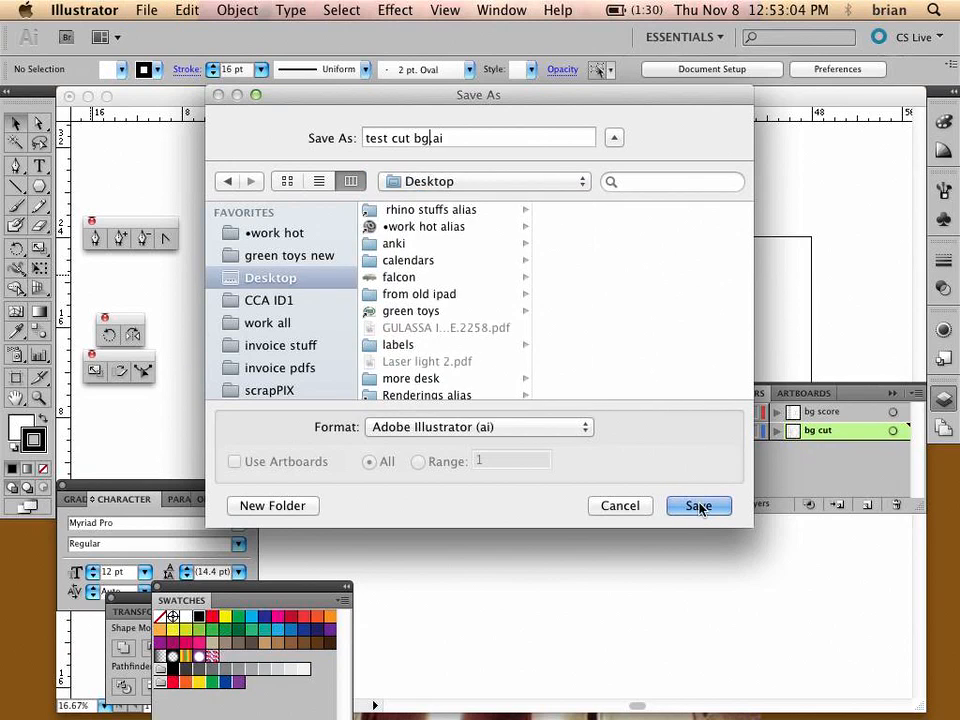
pyautogui.click(699, 506)
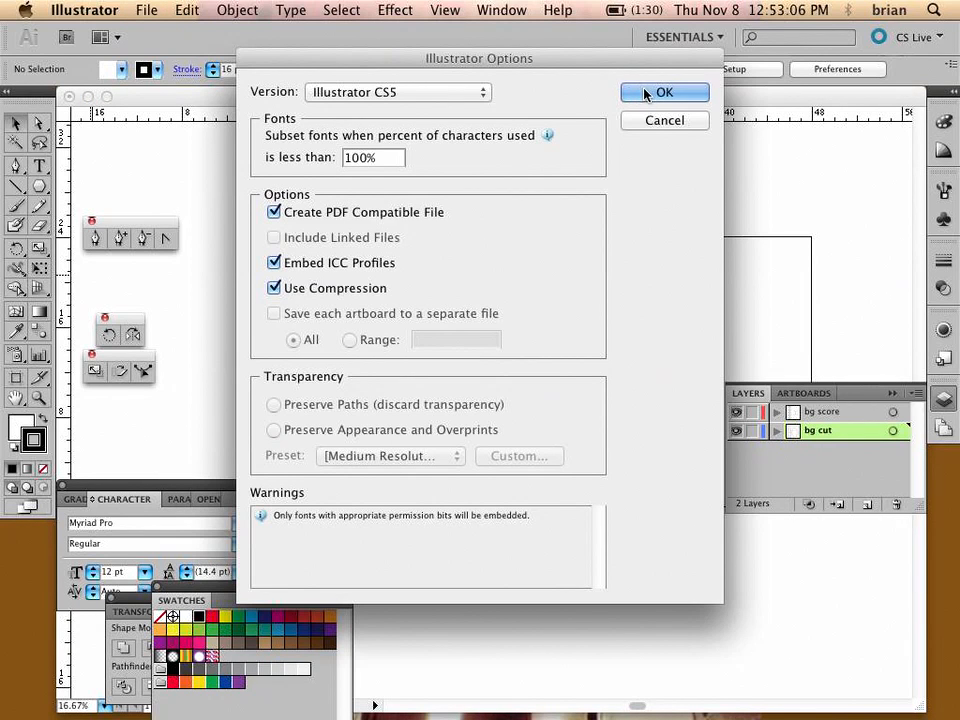
pyautogui.click(664, 92)
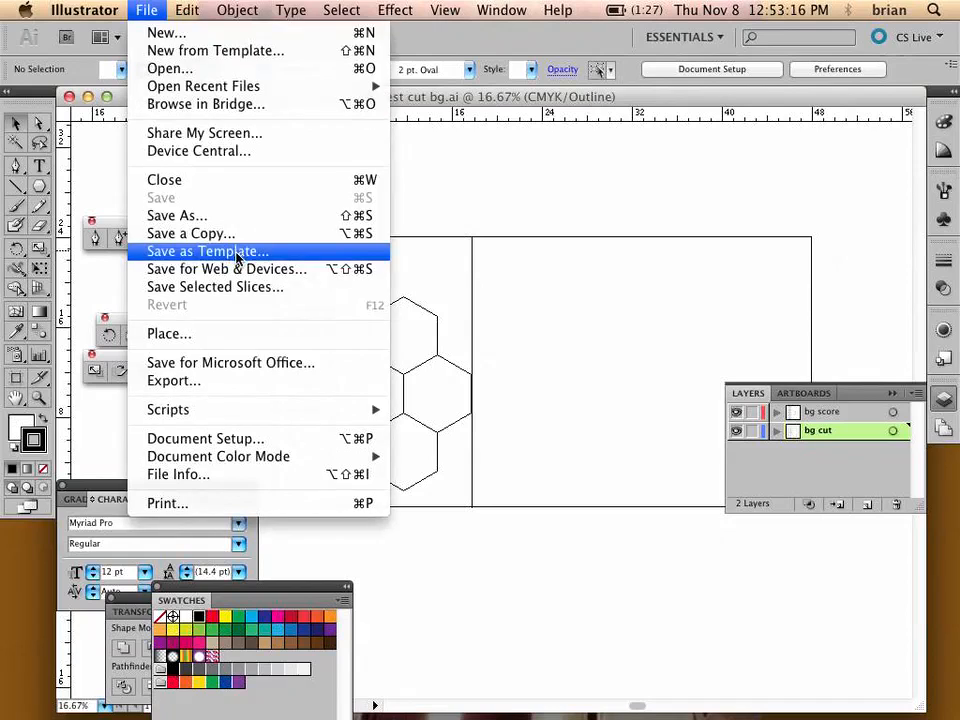
# - Export the artwork to the Desktop as "test cut bg.dxf" for AutoCAD 2004/2005/2006, scaled 1 inch to 1 unit with Maximum Editability
pyautogui.click(143, 11)
pyautogui.click(204, 372)
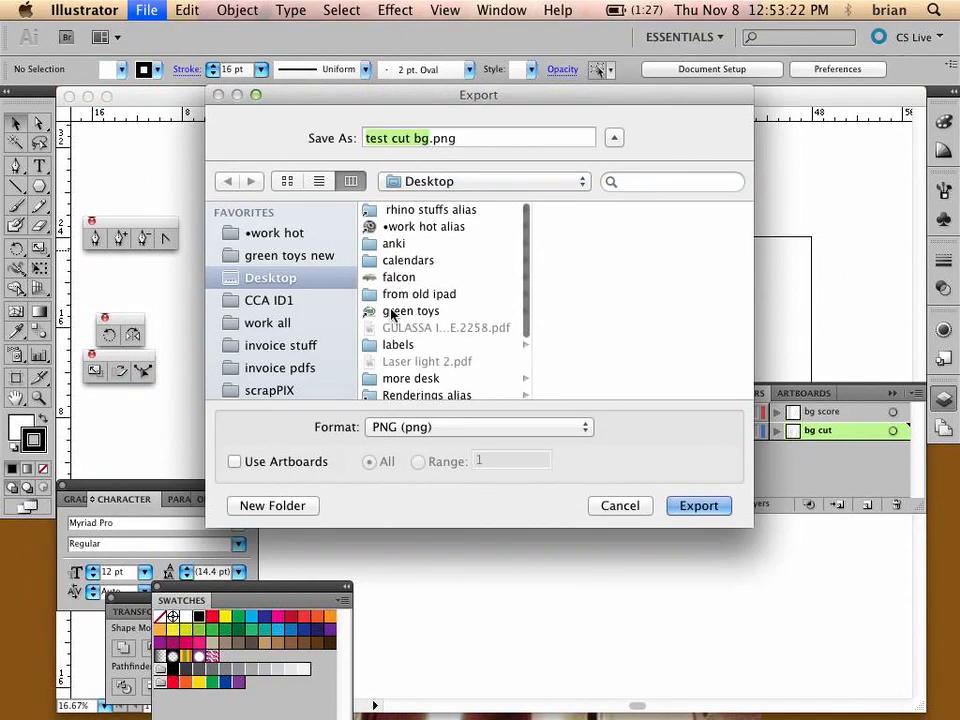
pyautogui.click(446, 427)
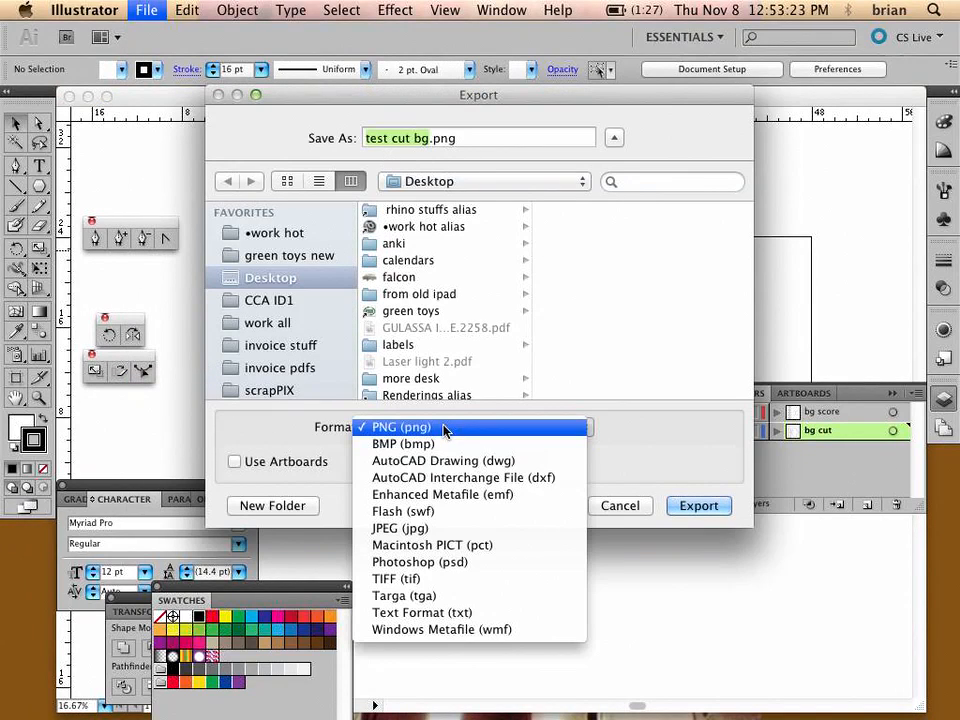
pyautogui.click(547, 482)
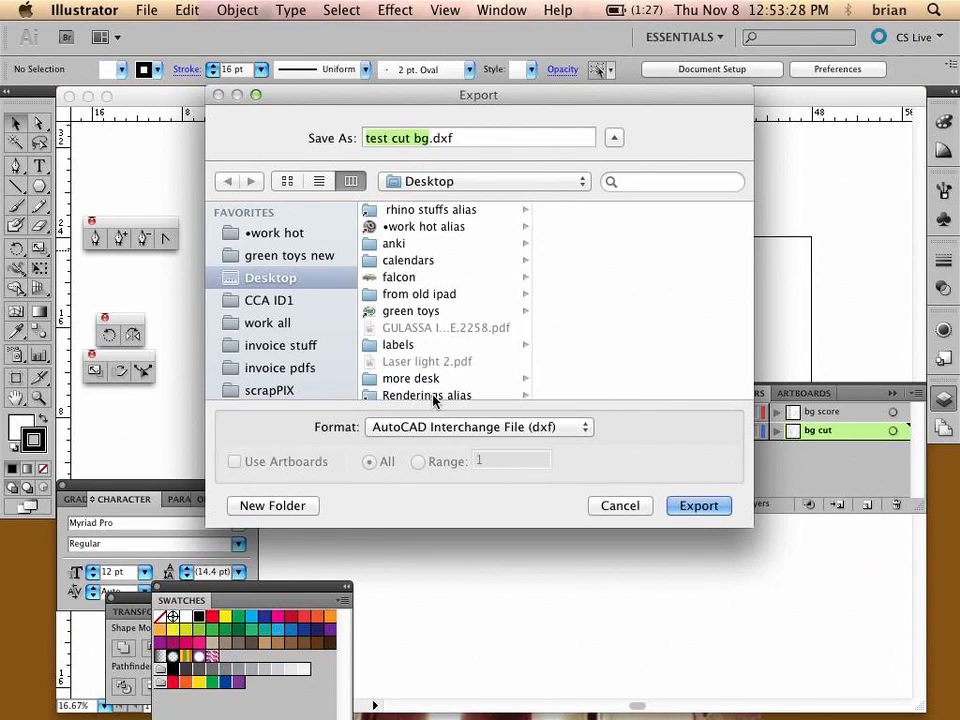
pyautogui.click(706, 508)
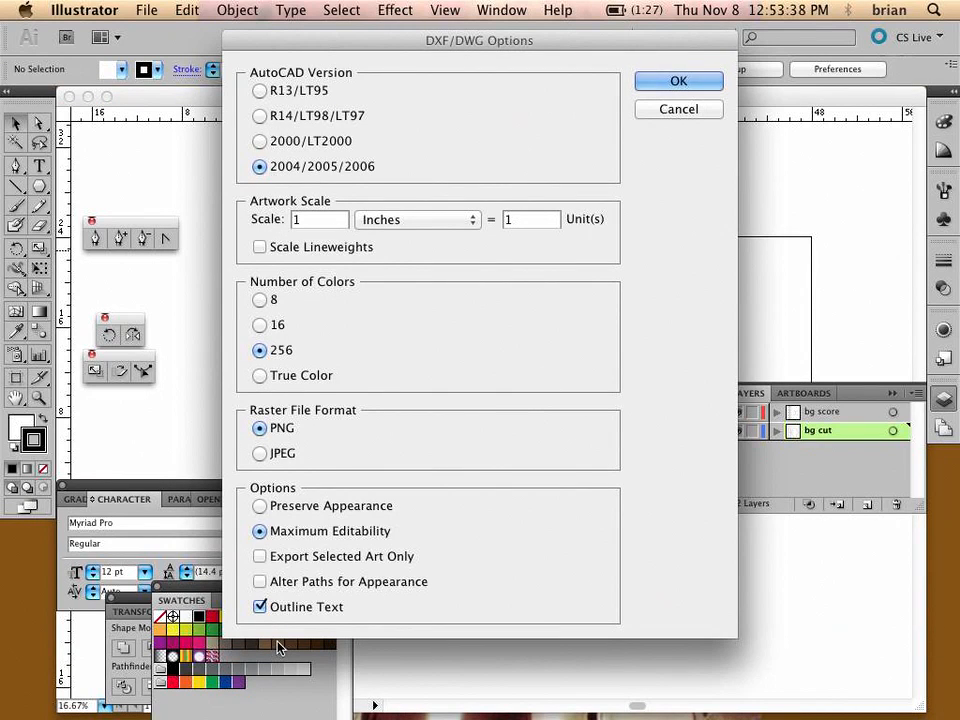
pyautogui.click(666, 84)
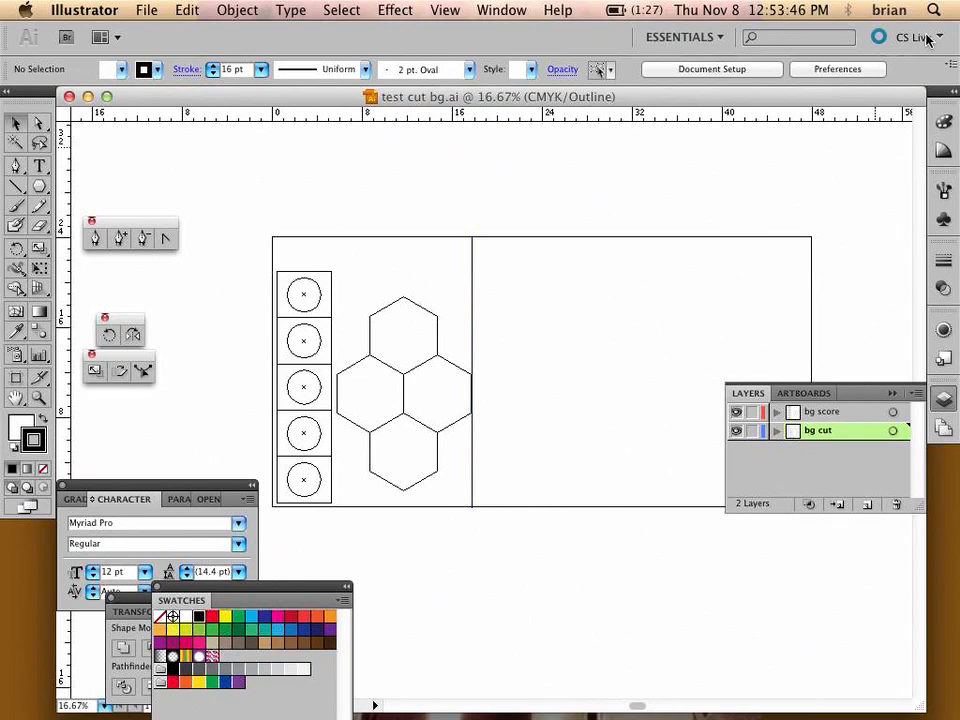
# - Reveal the desktop and drop the exported file onto Mail to start a message with it attached
pyautogui.press('F11')
pyautogui.moveTo(644, 488); pyautogui.dragTo(143, 677)
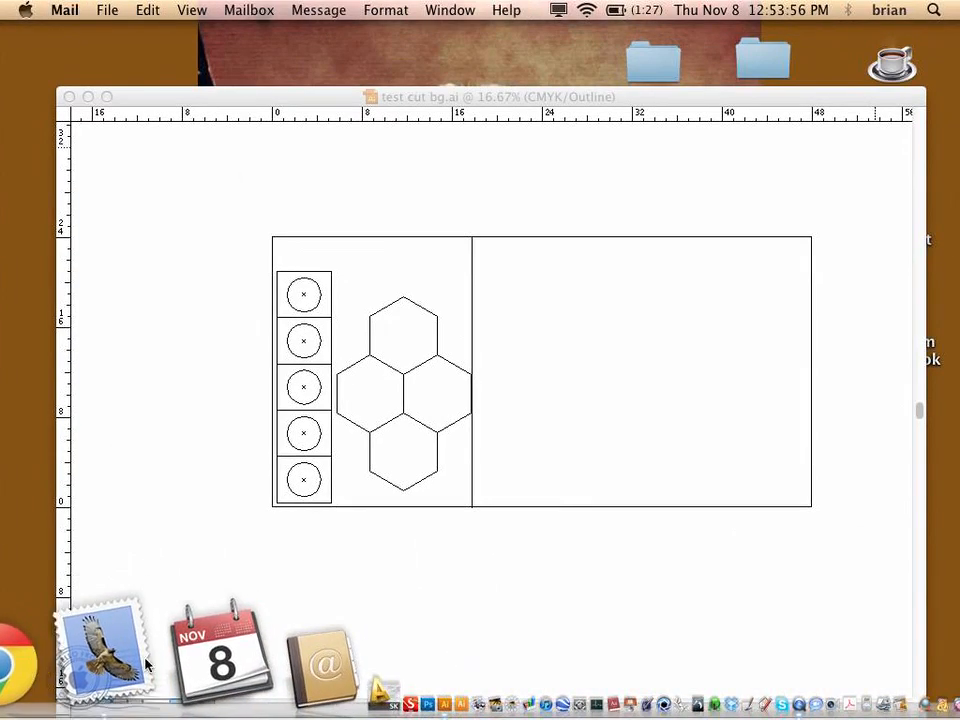